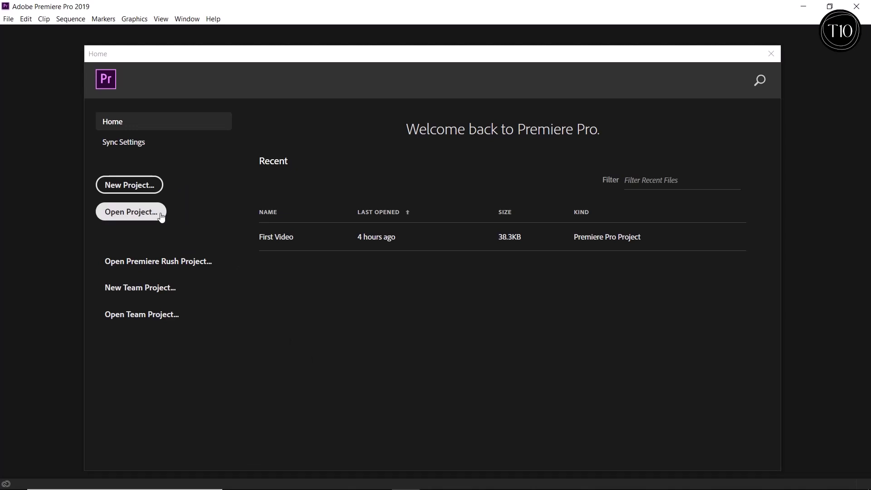
Start a new project and name it Train Ride.
left_click(146, 185)
type("Tr")
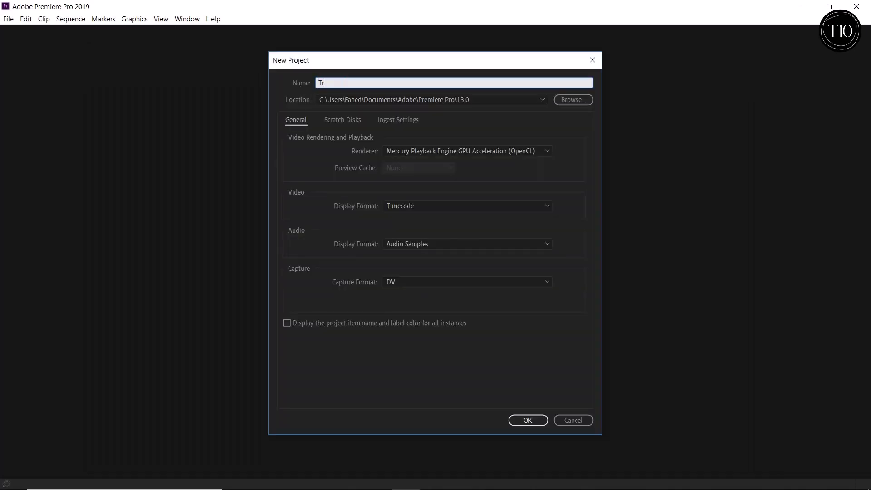
type("ain Ride")
left_click(356, 110)
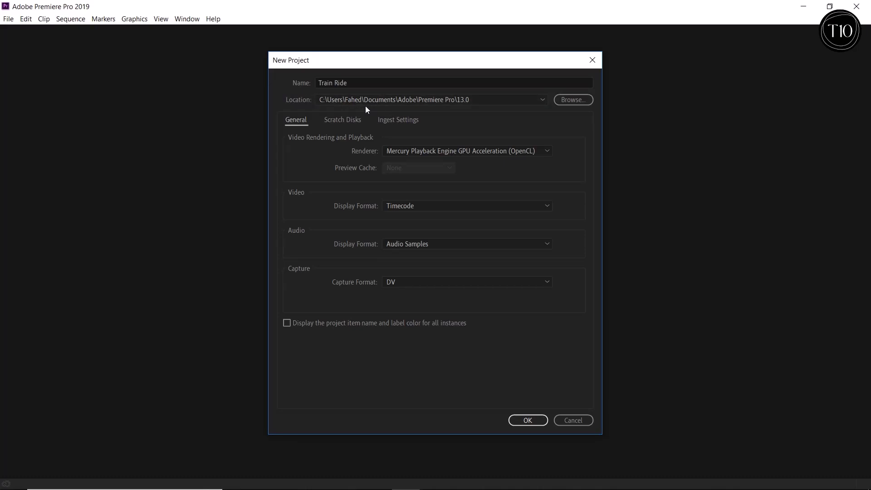
Set the project location to the Video folder on drive E and create the project.
left_click(561, 101)
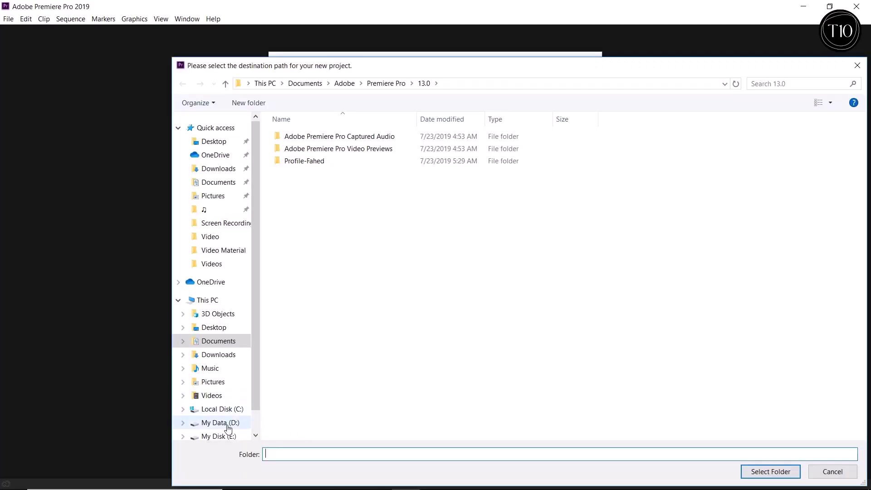
left_click(219, 436)
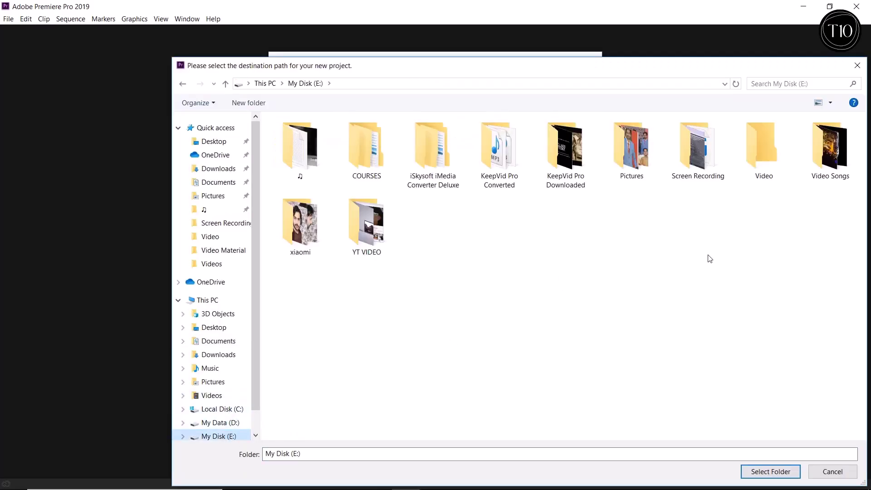
double_click(765, 178)
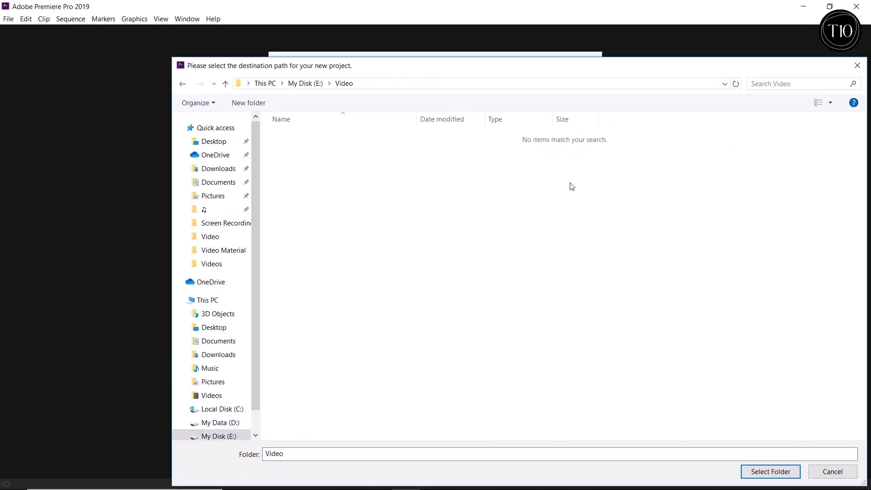
left_click(752, 475)
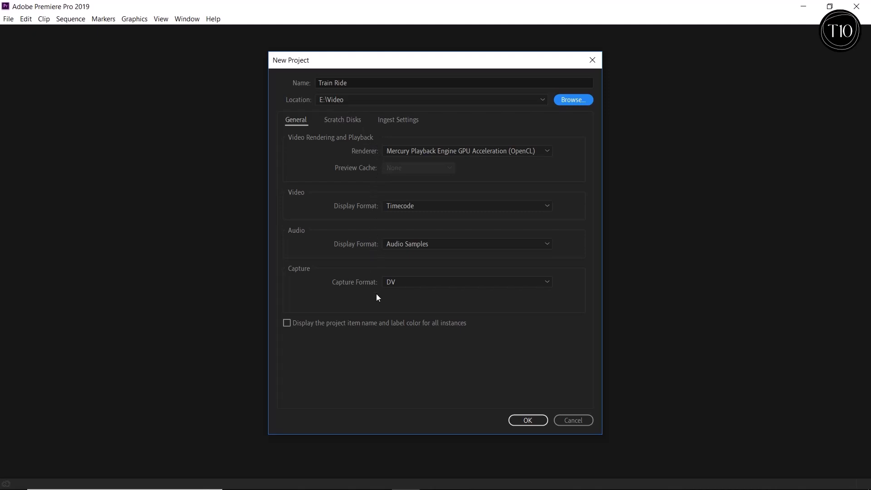
left_click(516, 421)
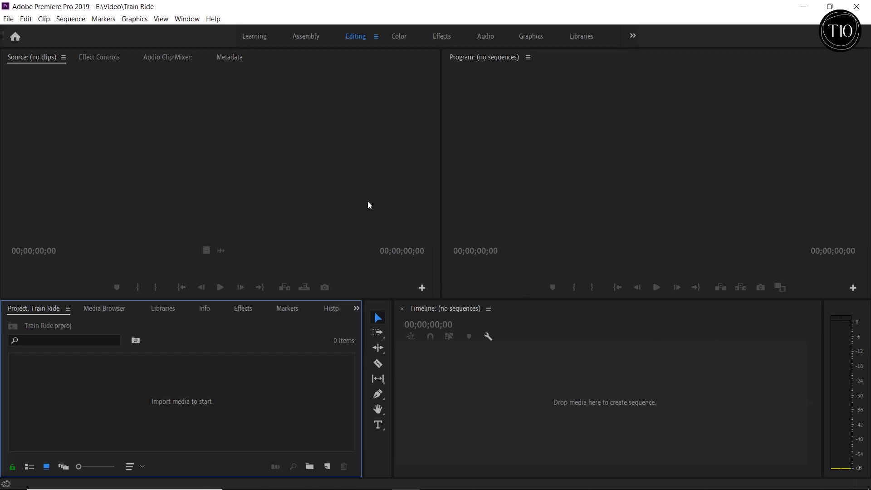
Examine the Source, Program, Timeline and Project panels and the list of panels grouped with the Project panel.
left_click(297, 179)
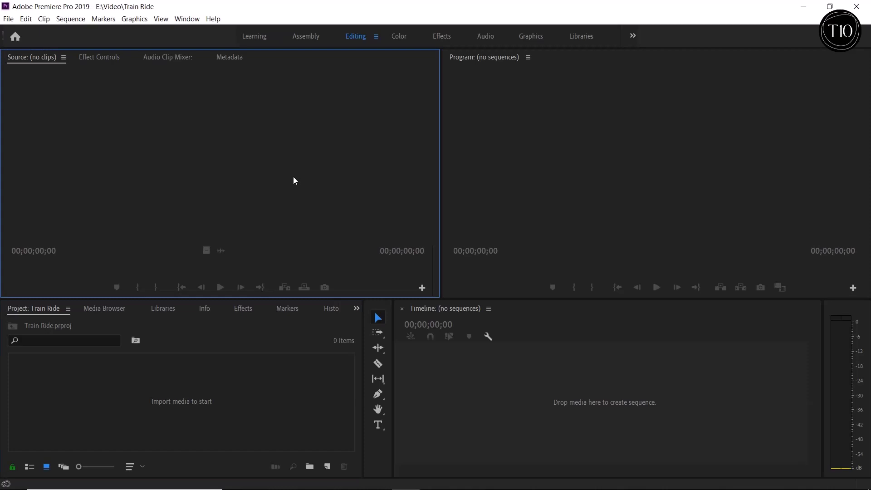
left_click(481, 172)
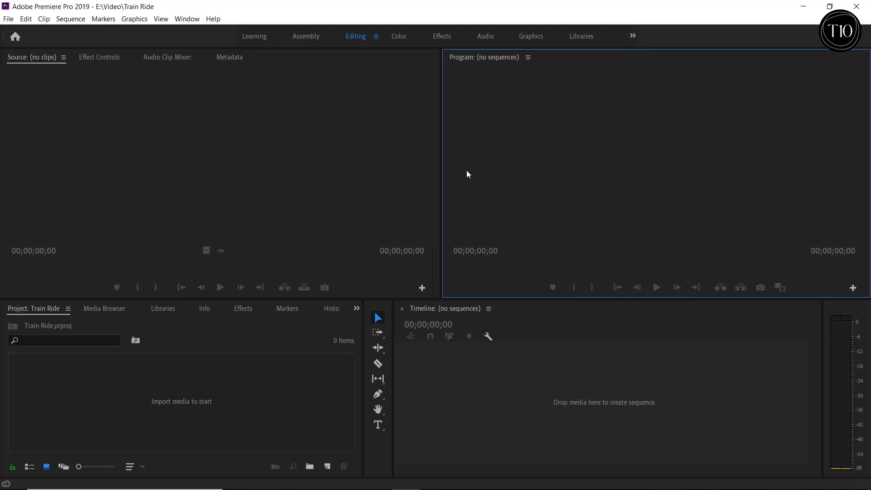
left_click(452, 363)
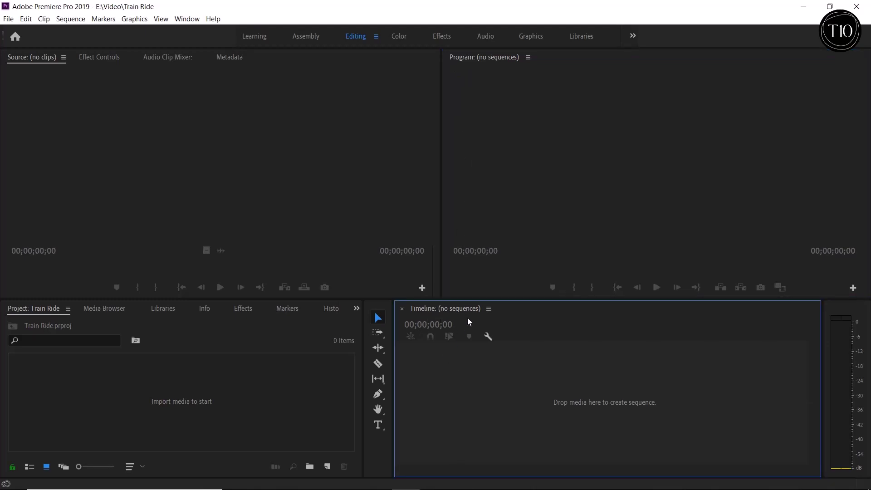
left_click(235, 375)
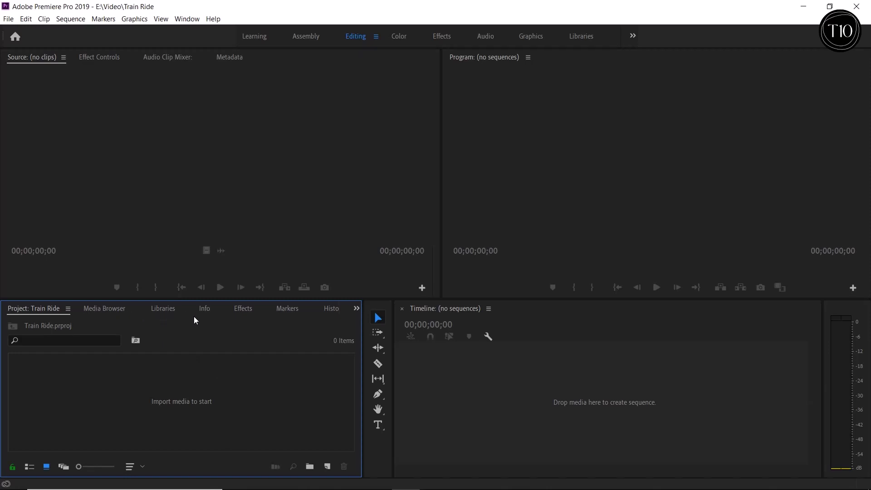
left_click(357, 309)
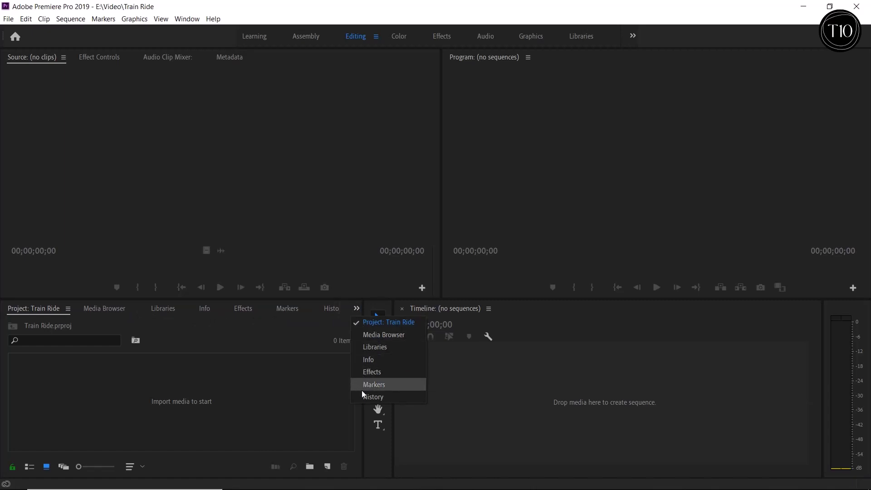
left_click(331, 391)
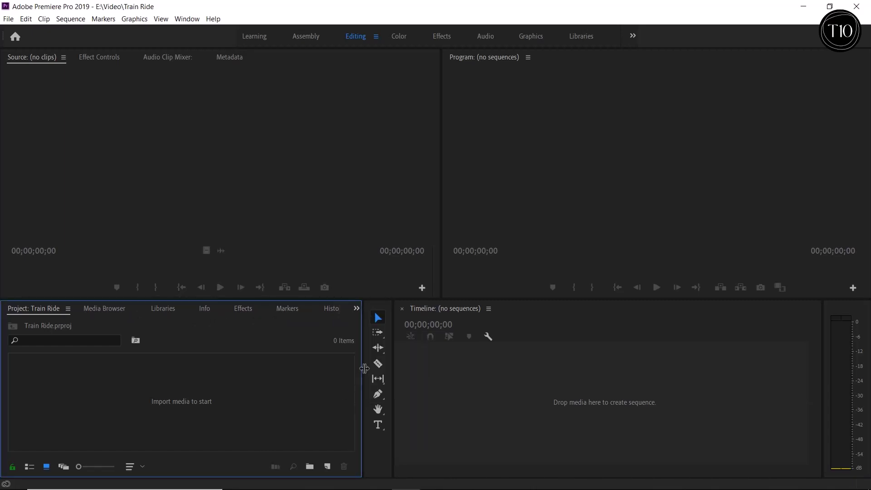
Narrow the Project panel and widen the Timeline, keeping the tools in a single column.
left_click_drag(365, 368, 249, 361)
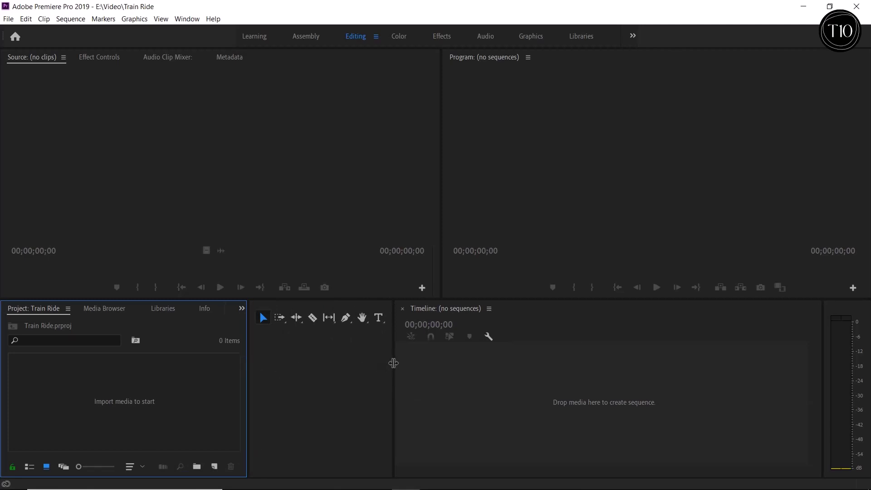
left_click_drag(394, 362, 279, 353)
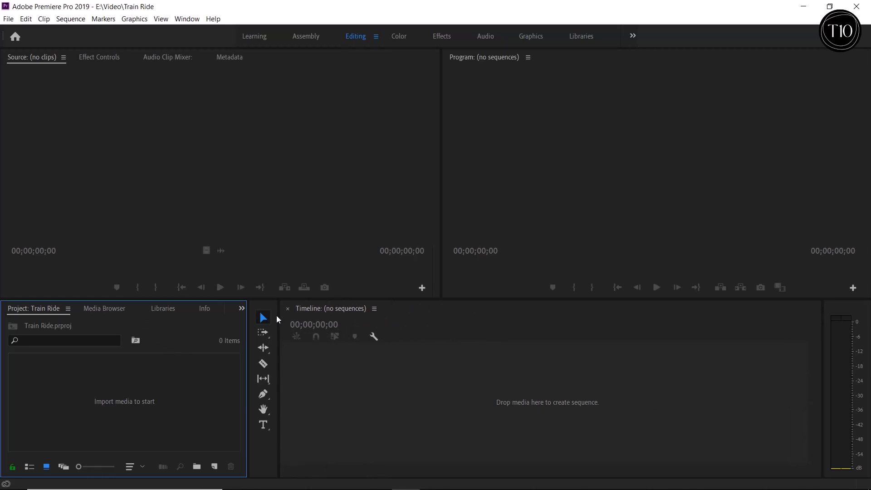
Close the Media Browser panel and restore it directly after the Project panel in the same group.
right_click(126, 310)
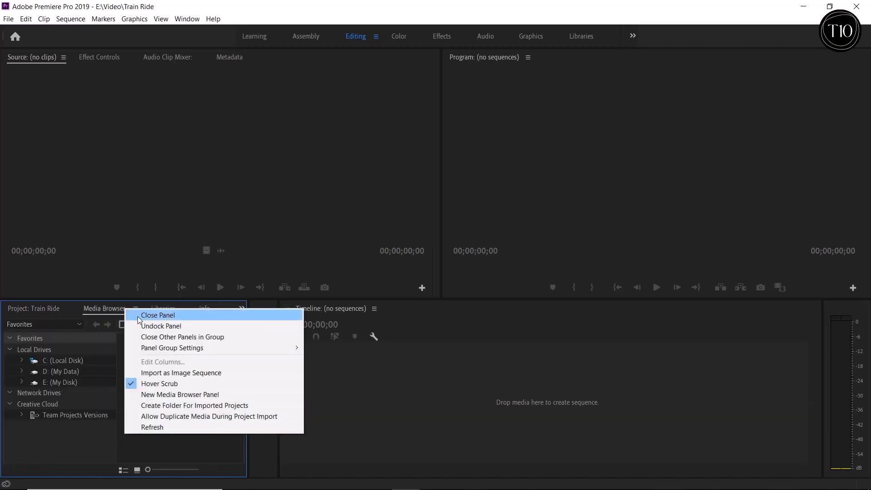
left_click(139, 316)
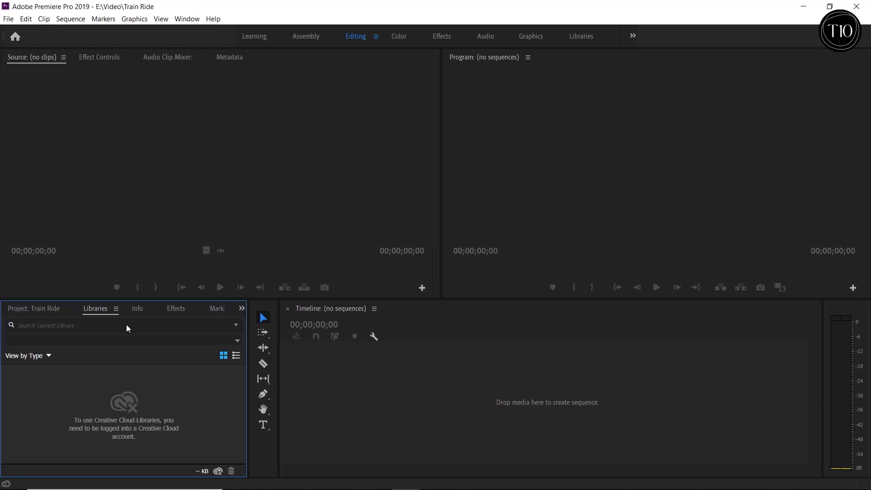
left_click(196, 22)
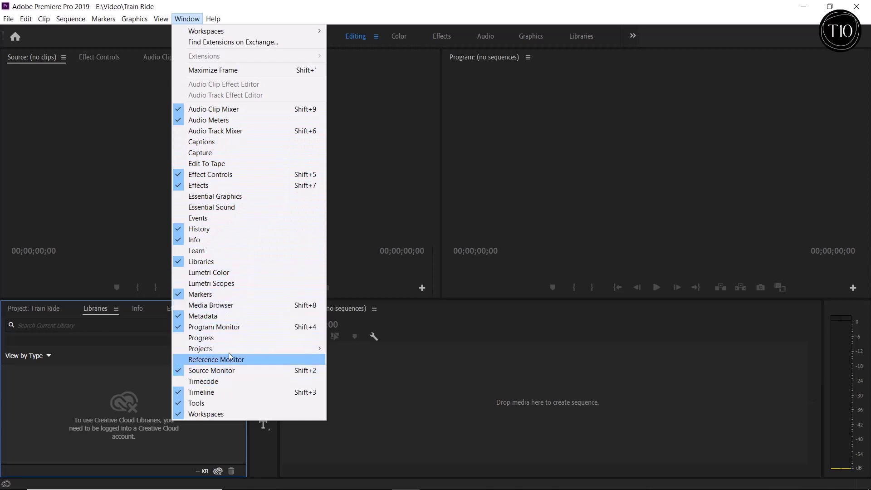
left_click(246, 305)
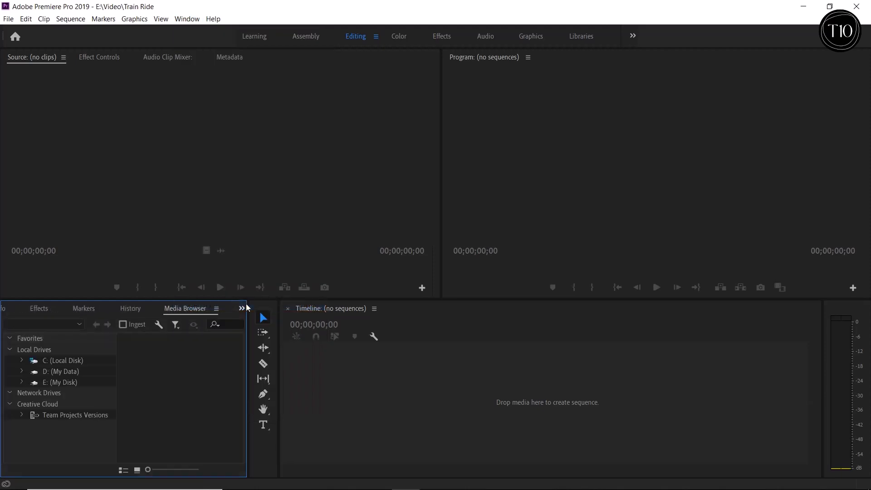
left_click_drag(149, 310, 93, 310)
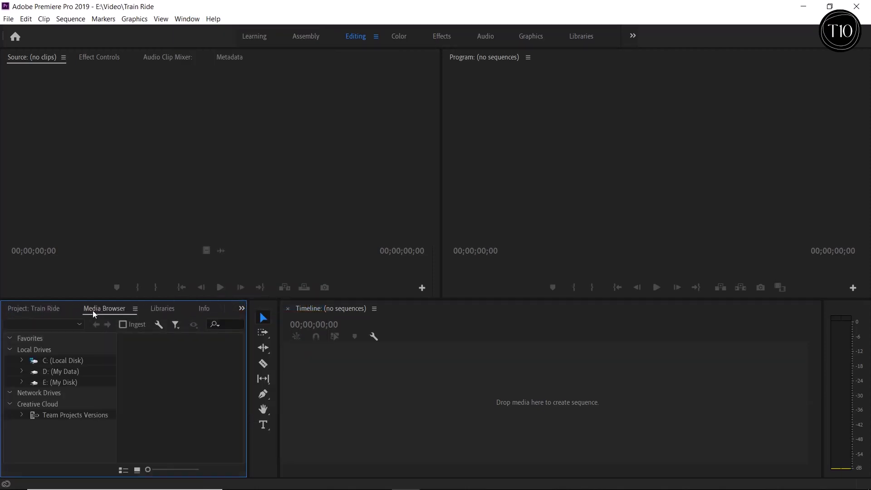
left_click(51, 309)
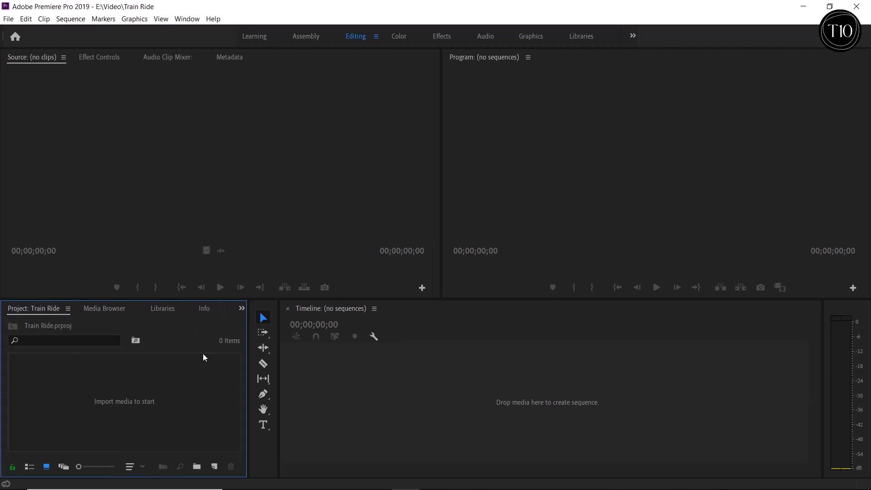
Move the Effect Controls and Tools panels into the Program Monitor's panel group.
left_click_drag(113, 59, 533, 124)
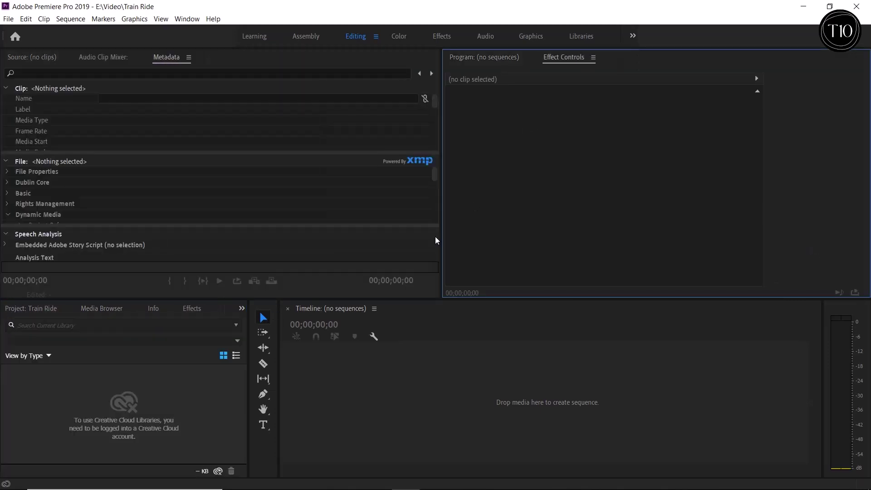
left_click_drag(270, 308, 744, 184)
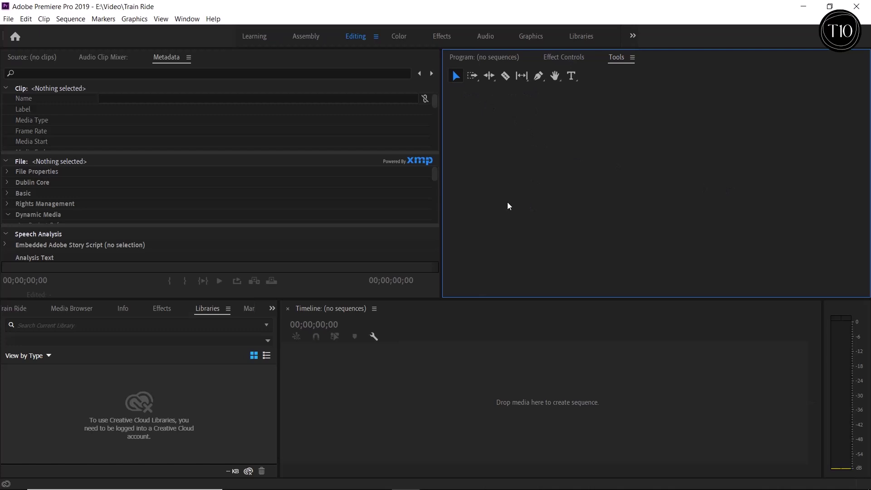
Reset the workspace to its saved layout and return to the Editing workspace.
left_click(196, 21)
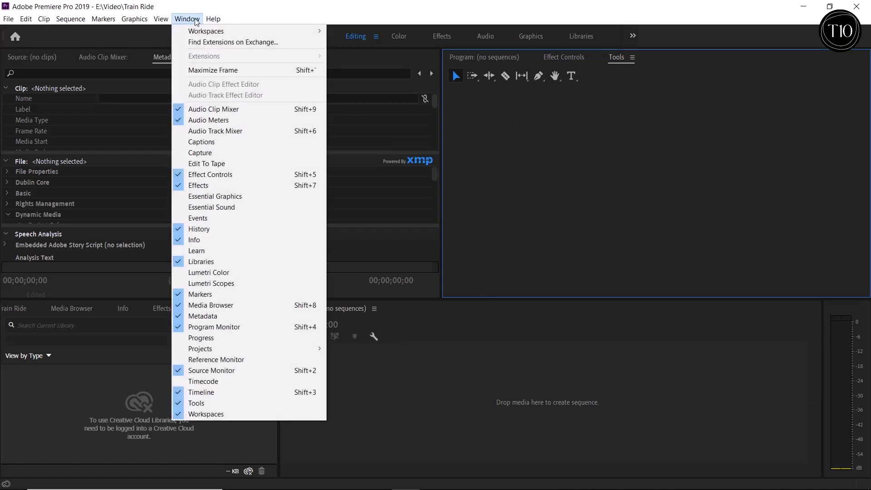
mouse_move(217, 33)
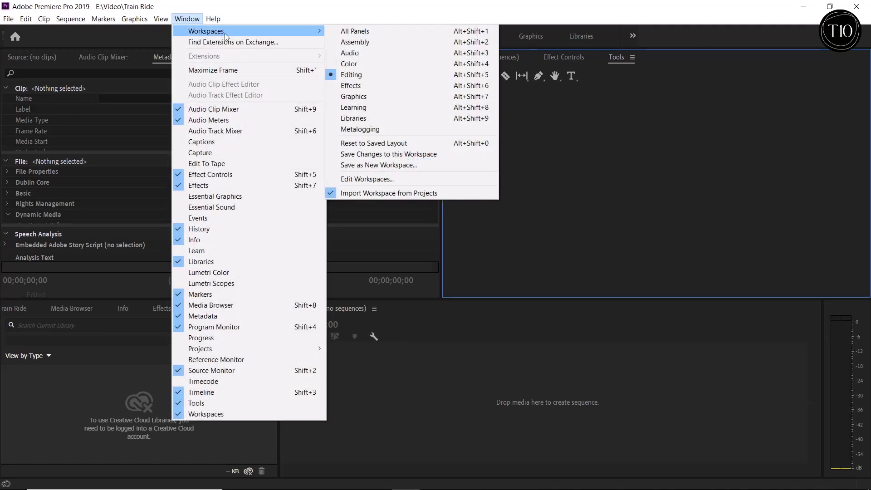
left_click(426, 145)
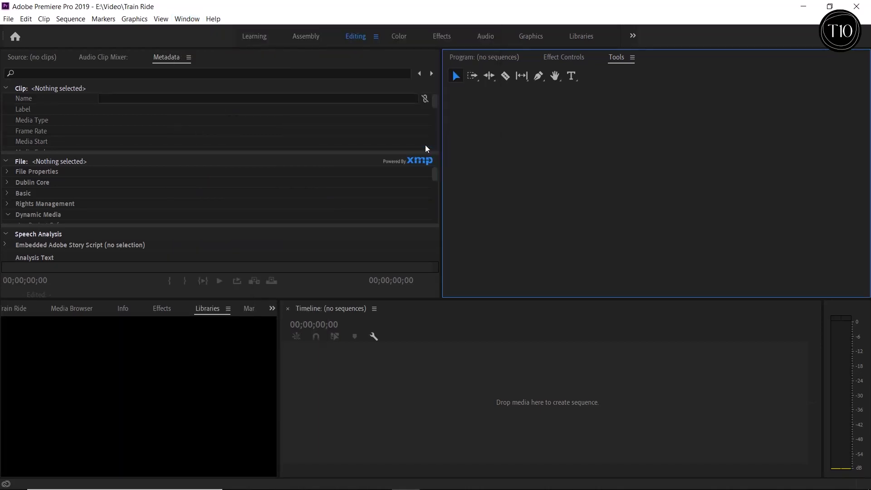
key("alt+shift+0")
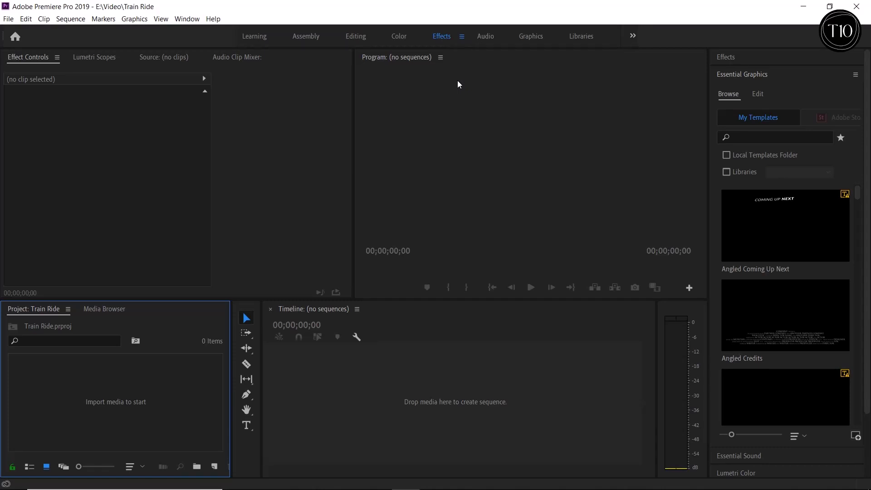
left_click(358, 39)
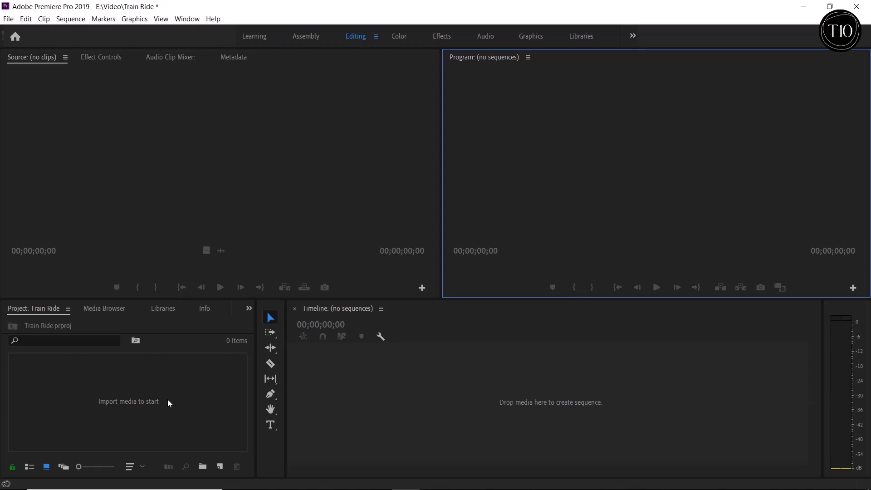
left_click(168, 401)
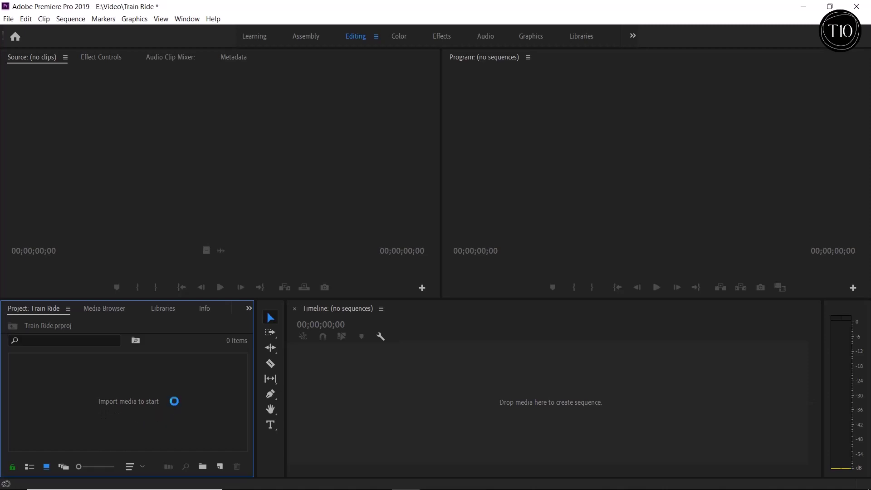
double_click(175, 402)
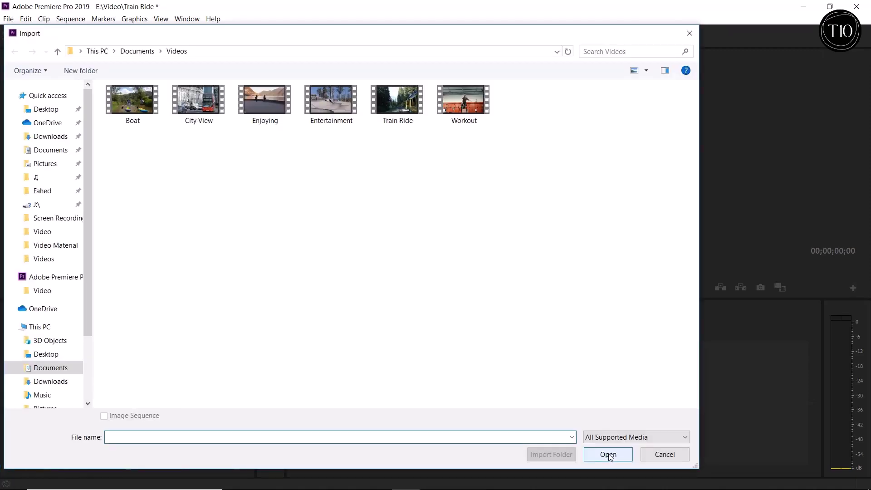
left_click(654, 456)
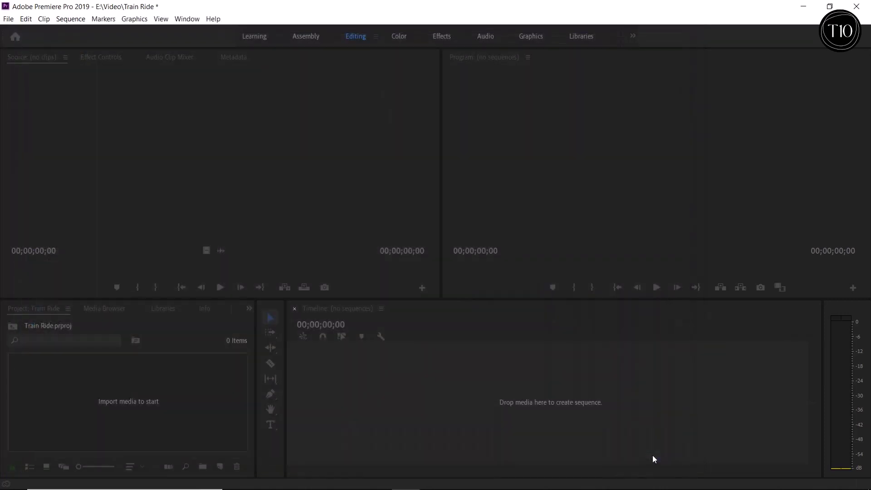
Import the Train Ride and Workout video clips from the Videos folder into the project.
left_click(9, 18)
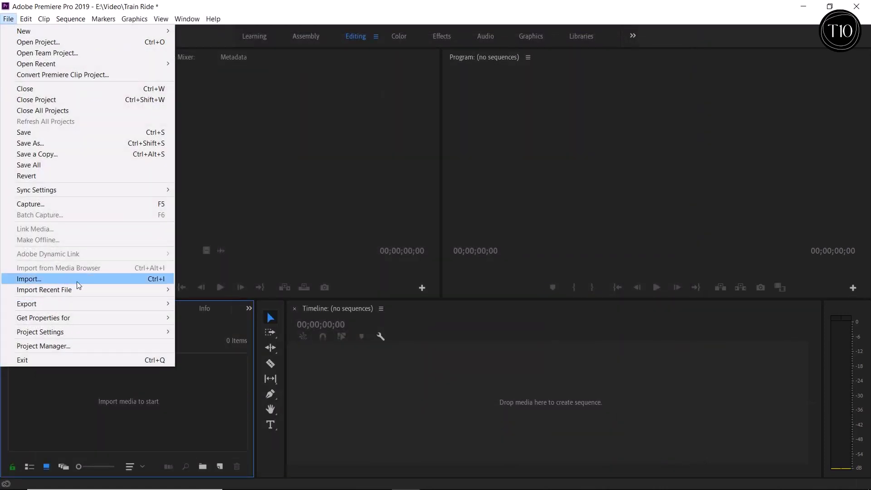
left_click(95, 281)
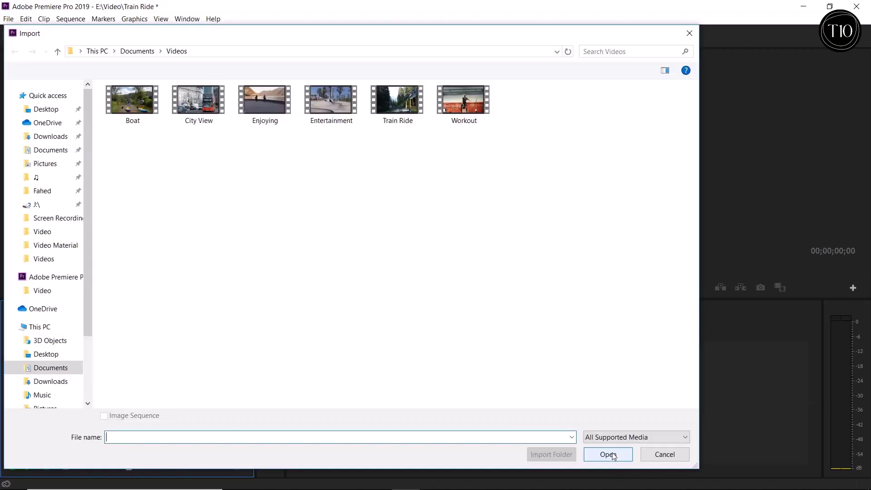
left_click_drag(473, 150, 421, 108)
left_click(625, 455)
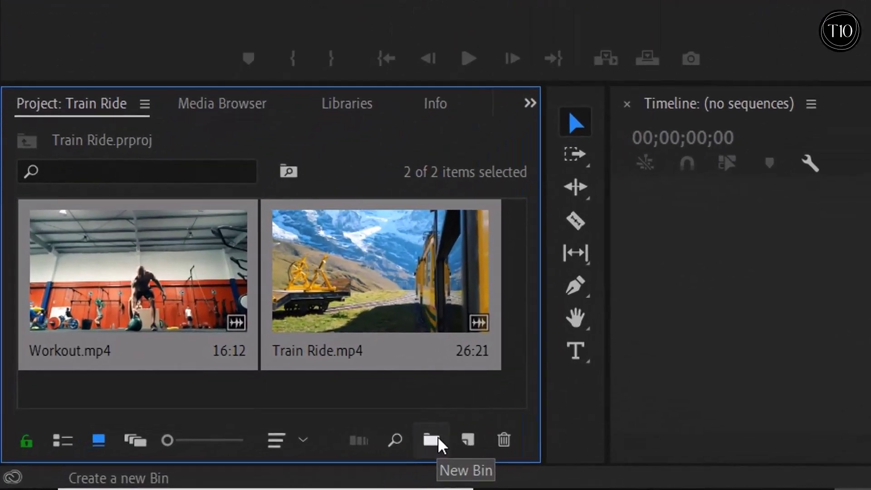
Create a bin named Videos and move the Workout and Train Ride clips into it.
left_click(438, 438)
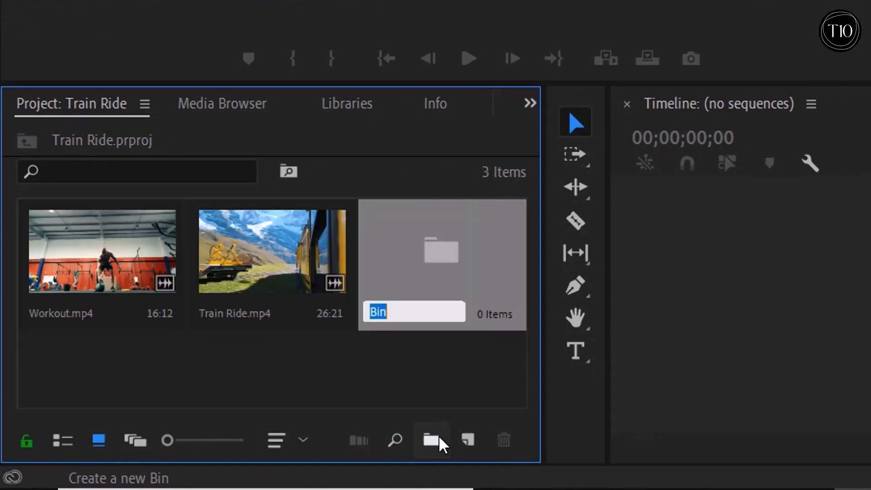
type("Videos")
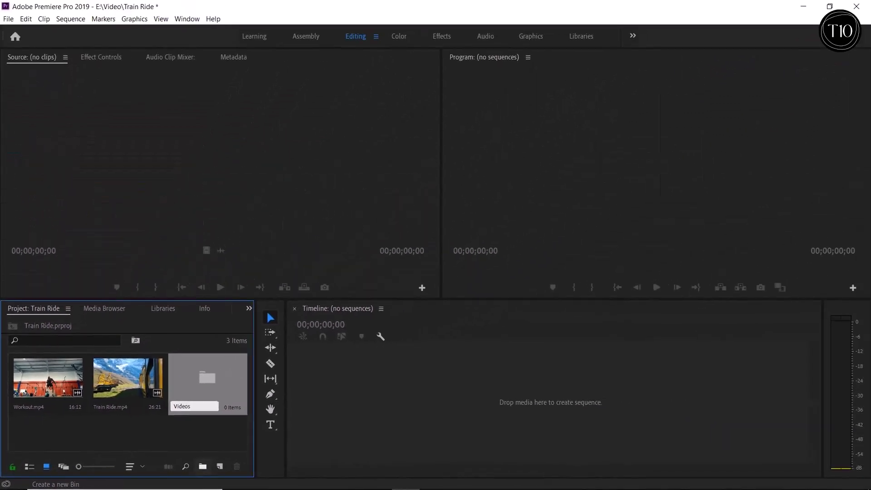
key("Tab")
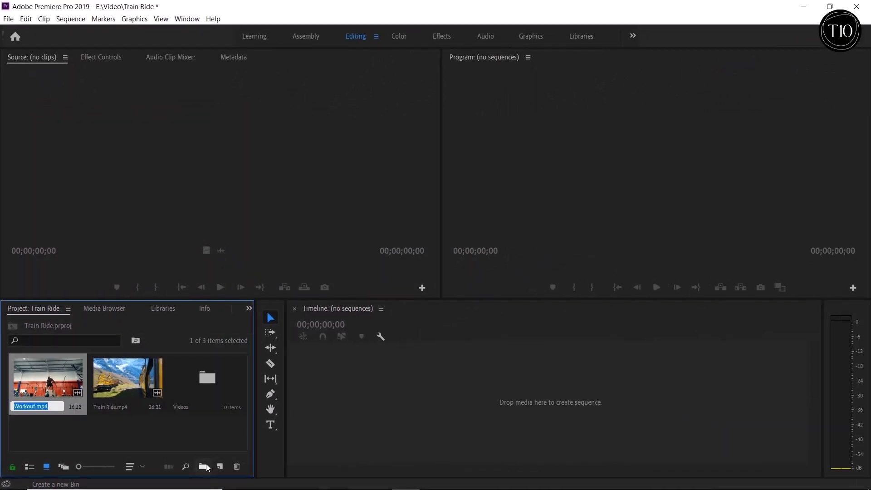
left_click(193, 426)
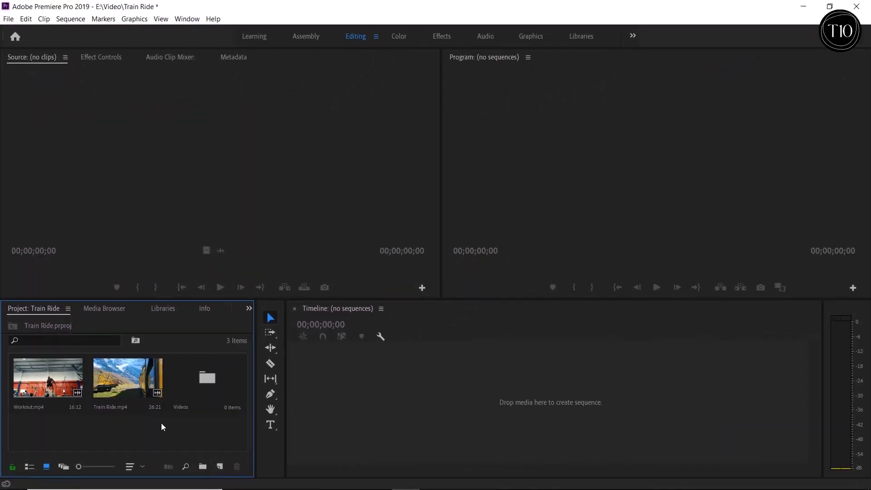
left_click_drag(161, 423, 203, 387)
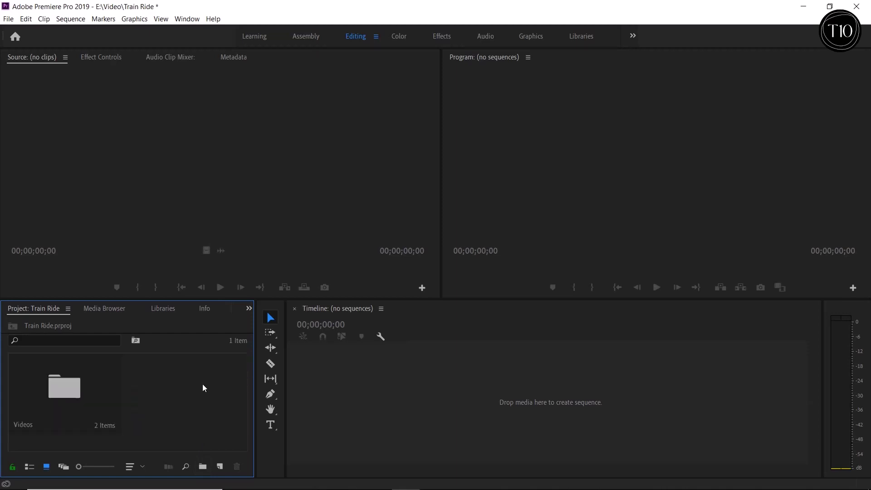
Show the project items as a list, expand the Videos bin and widen the Project panel to examine the clips' video and audio details.
left_click(63, 382)
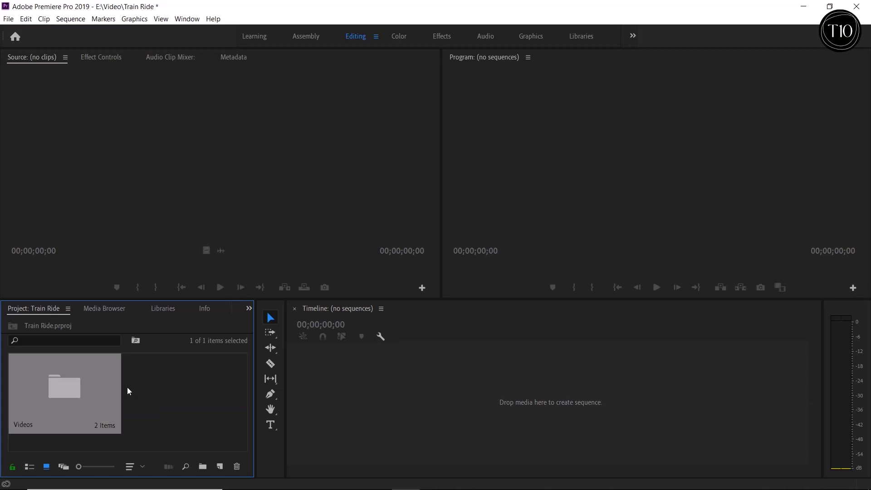
left_click(29, 468)
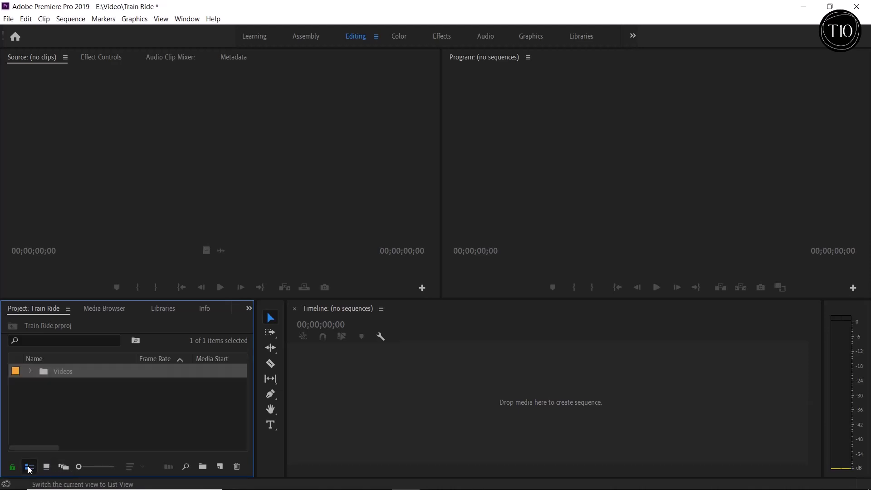
left_click(30, 372)
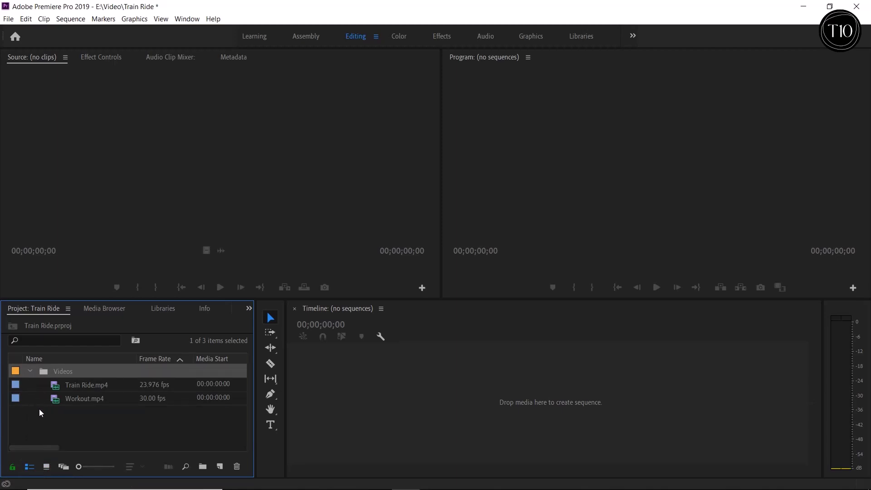
left_click_drag(254, 367, 352, 366)
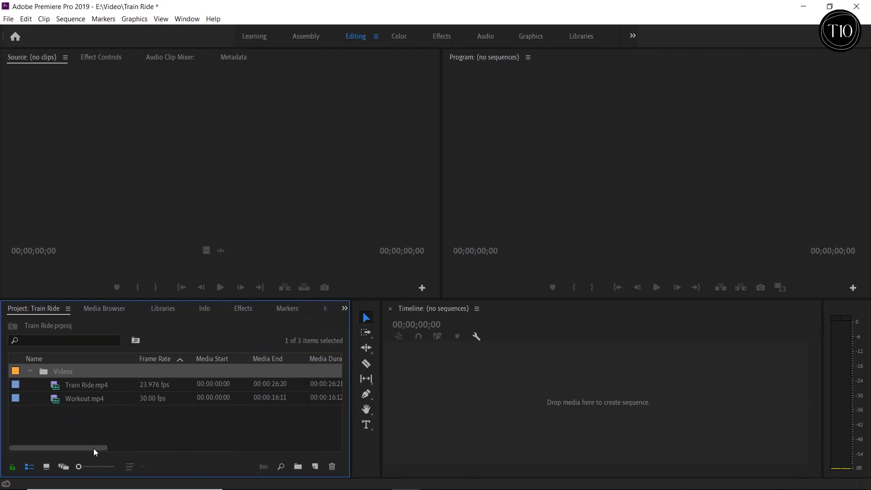
left_click_drag(94, 448, 198, 447)
left_click(222, 384)
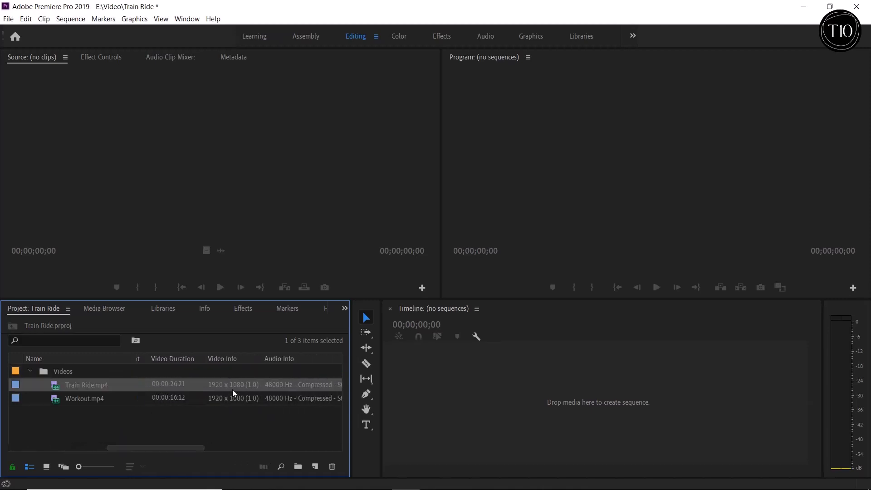
left_click(213, 407)
Open Train Ride.mp4 in the Source Monitor, play it and pause at 00:00:09:09.
left_click(63, 386)
double_click(64, 387)
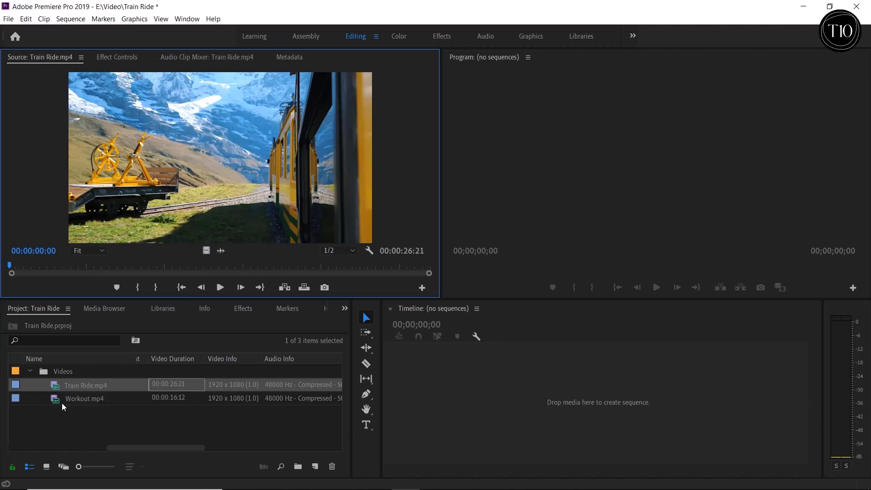
left_click(91, 408)
left_click(24, 222)
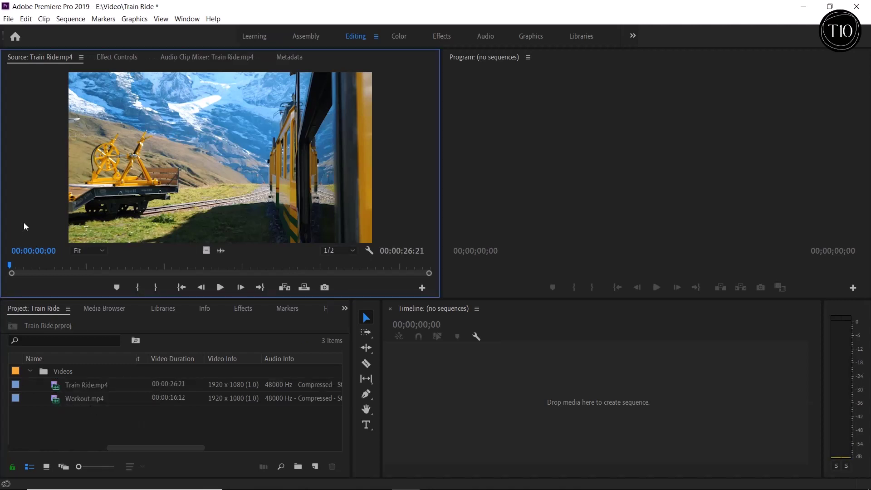
key("space")
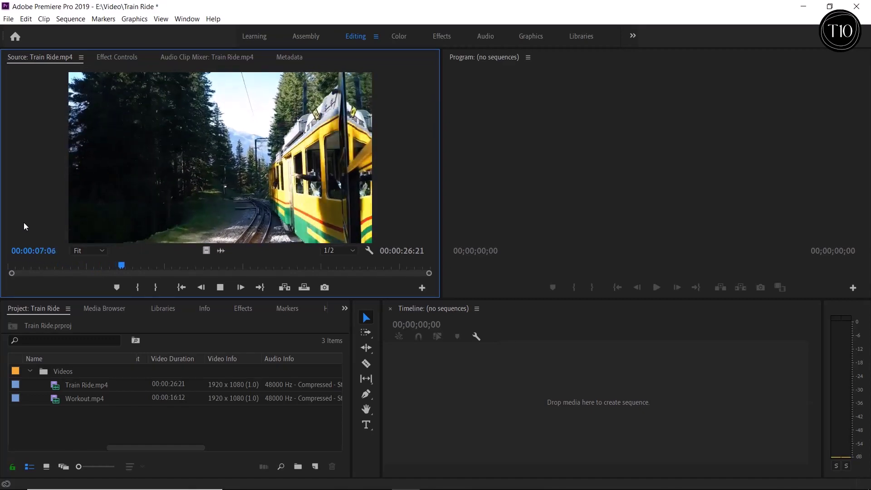
key("space")
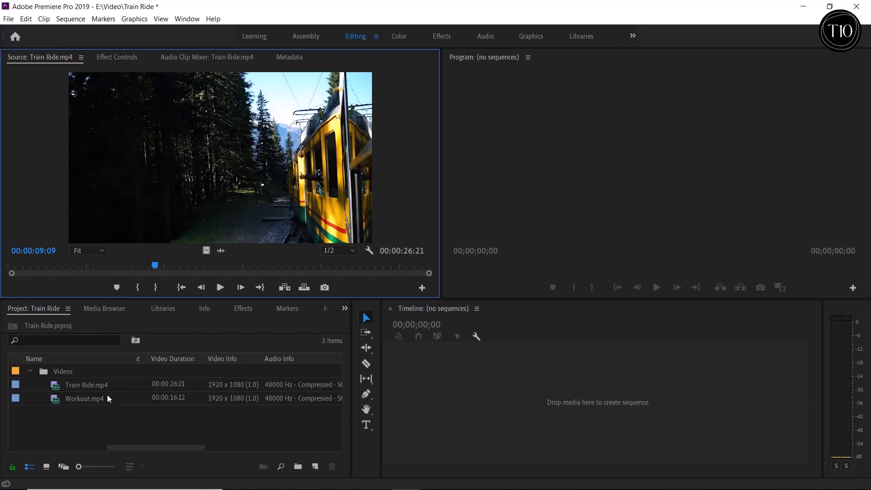
Create a sequence from Train Ride.mp4 in the empty timeline and close that sequence.
left_click_drag(90, 386, 533, 394)
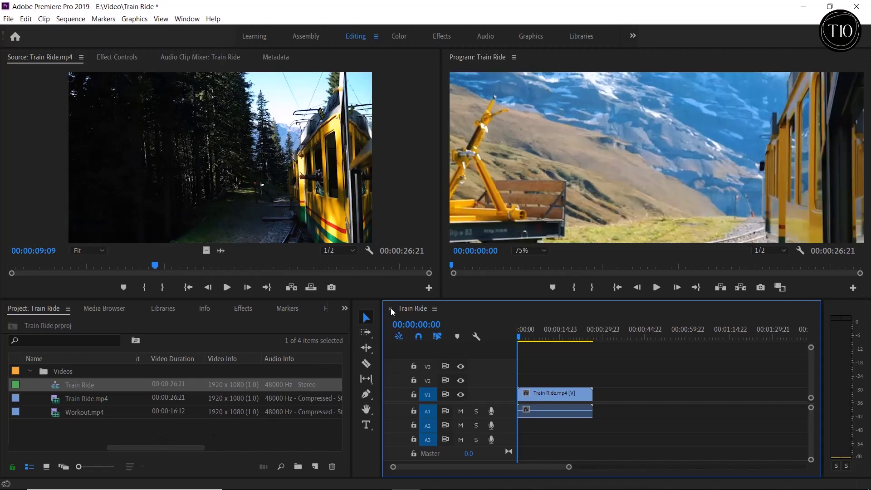
left_click(390, 308)
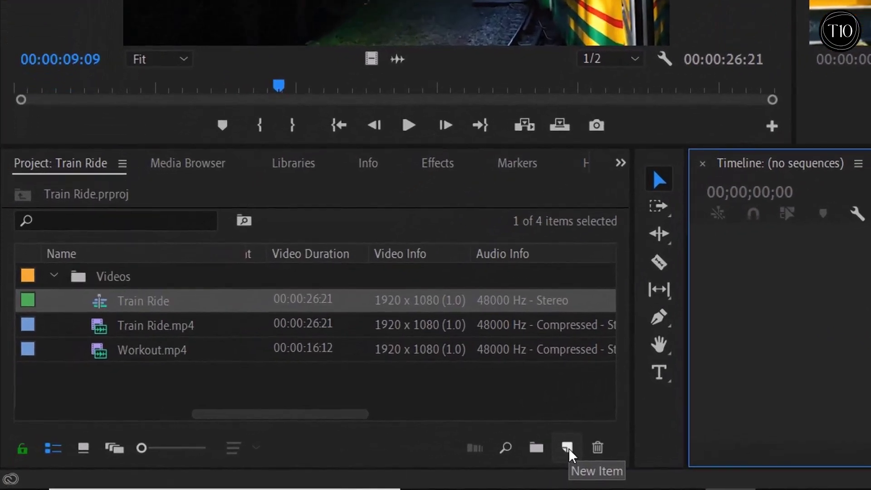
Start a new sequence, pick the DSLR 1080p30 preset and browse the Canon XF MPEG2 preset group.
left_click(567, 448)
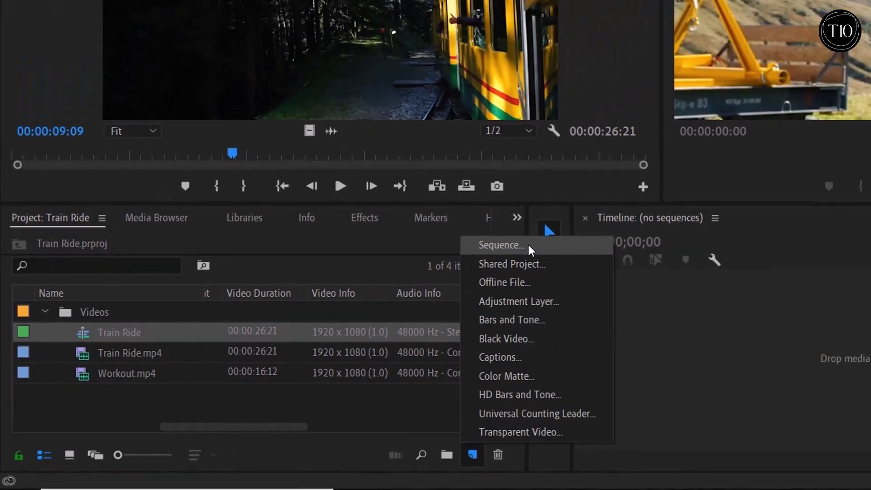
left_click(602, 196)
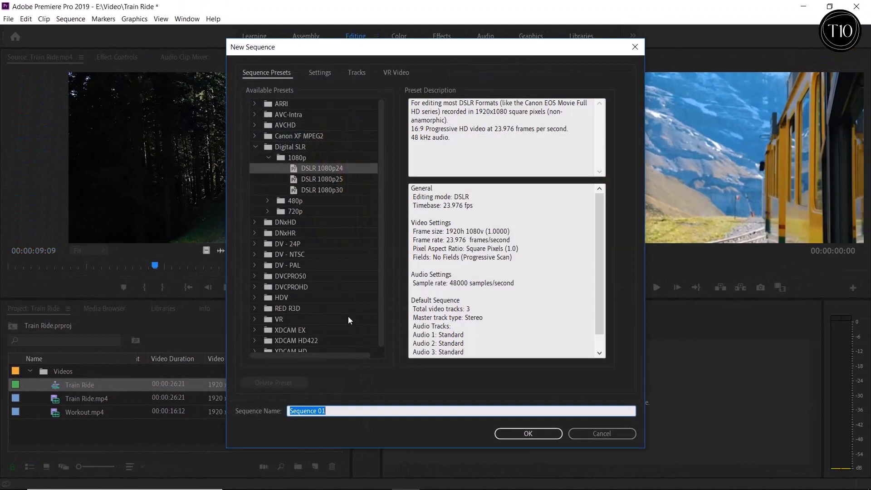
left_click(345, 179)
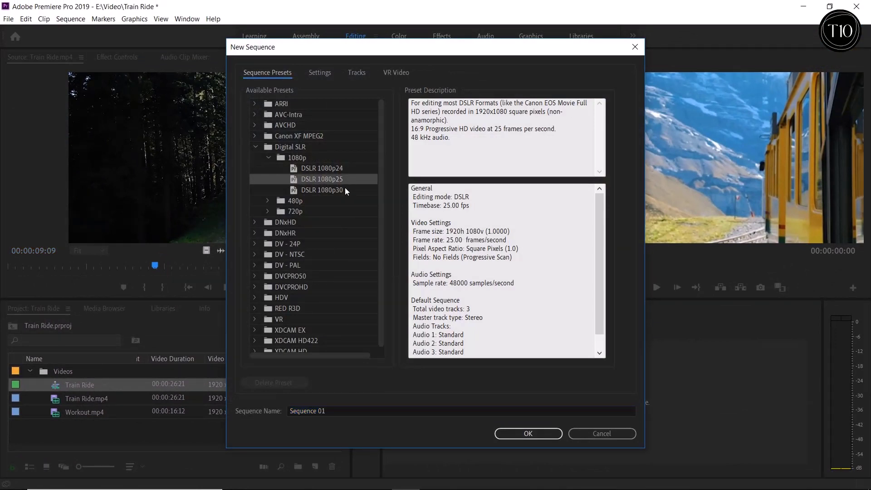
left_click(345, 187)
scroll(340, 210, "down", 1)
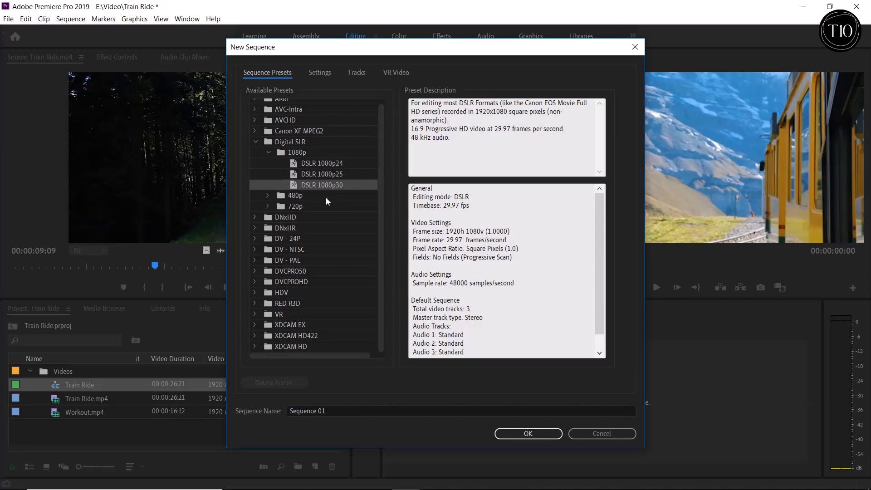
scroll(326, 197, "up", 1)
left_click(257, 145)
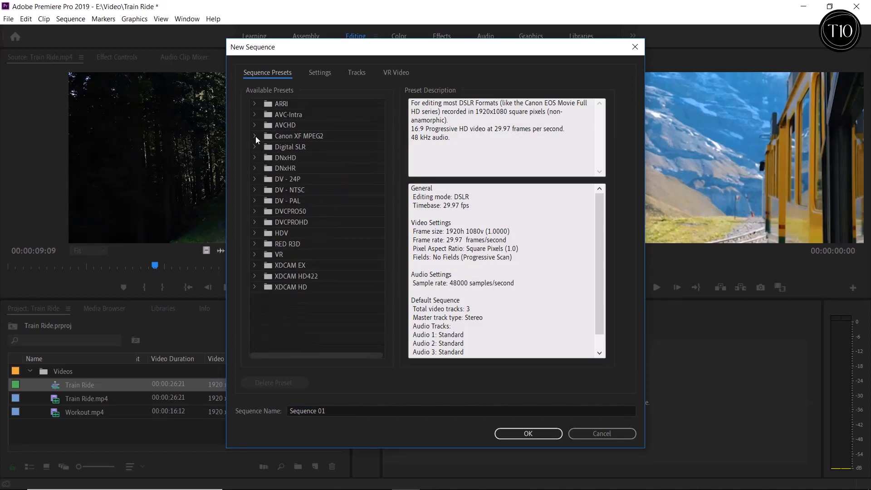
left_click(255, 136)
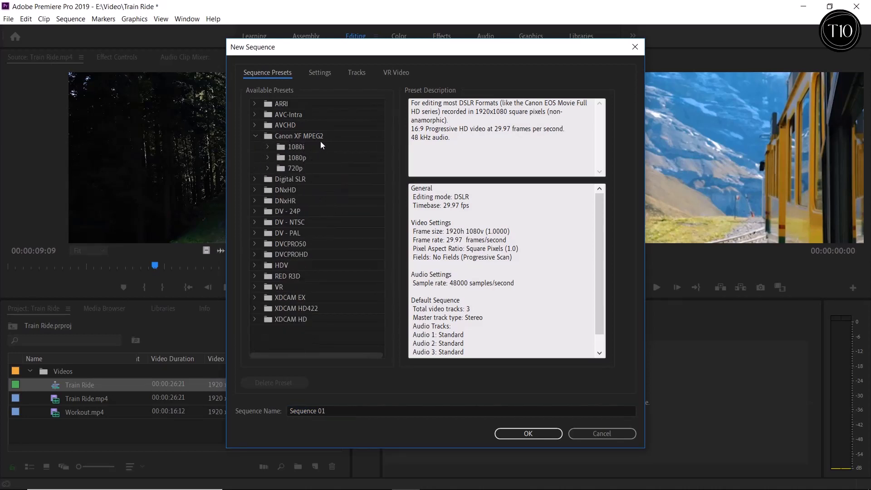
Set the new sequence's editing mode to Custom and its timebase to 25.00 frames/second.
left_click(320, 79)
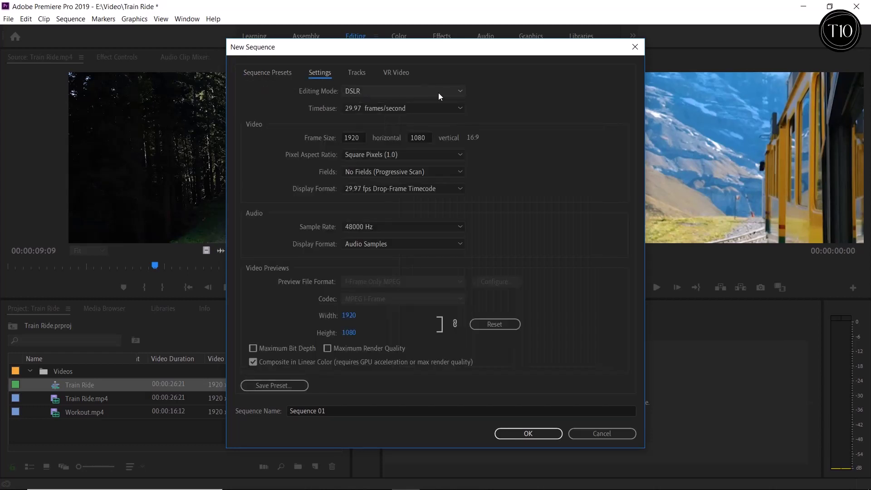
left_click(455, 93)
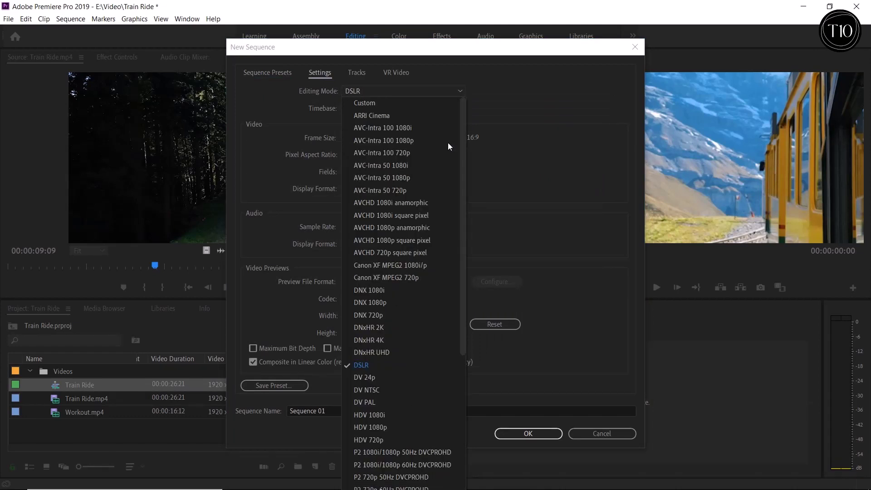
left_click(391, 102)
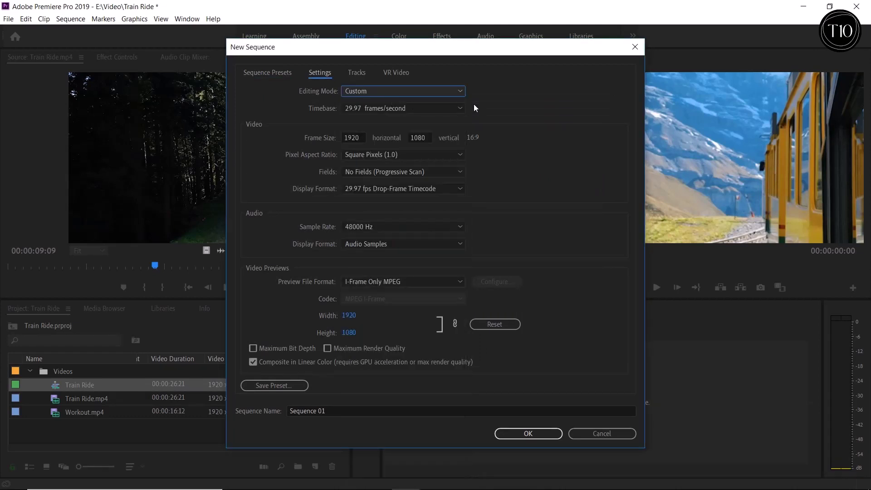
left_click(458, 108)
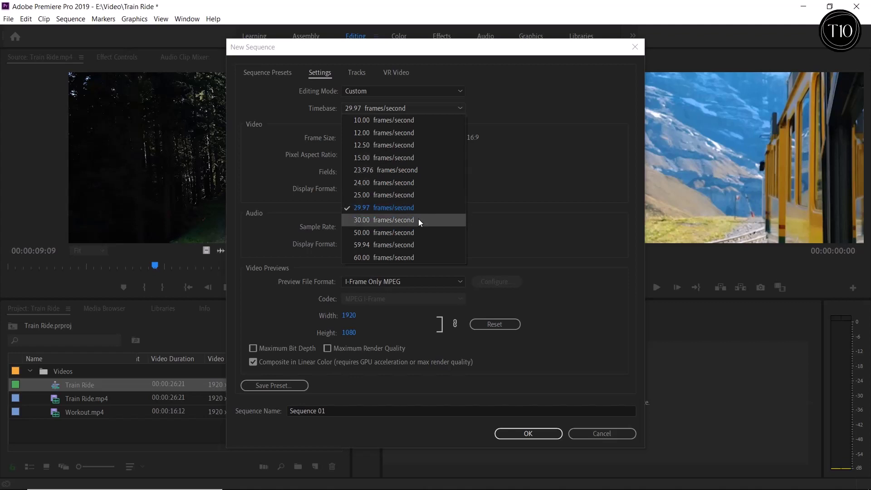
left_click(420, 194)
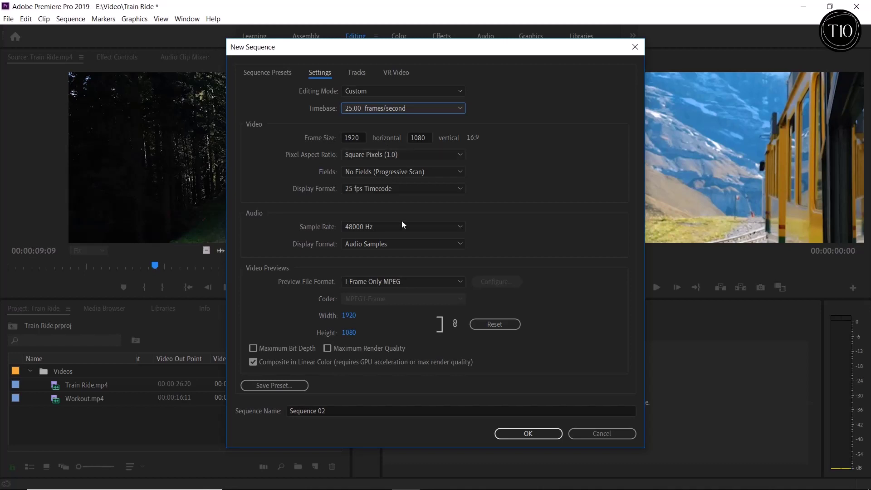
Name the new sequence My Edit and create it.
left_click(353, 405)
key("ctrl+a")
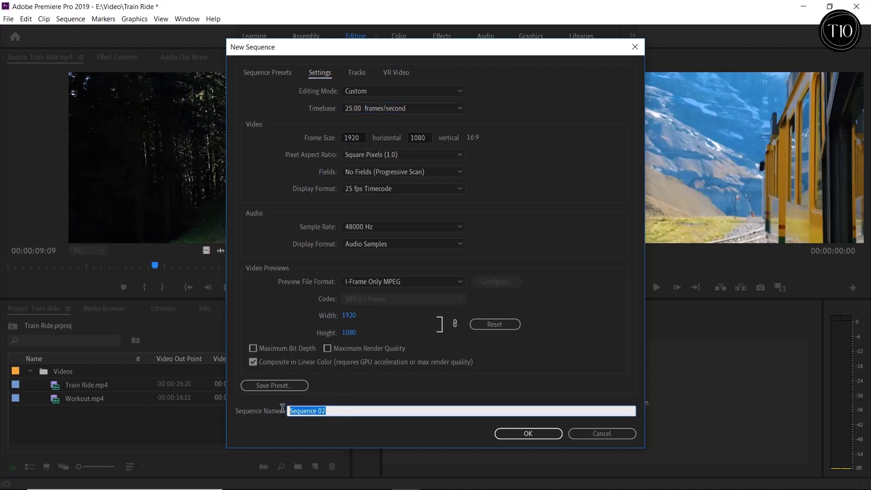
type("My Edit")
left_click(557, 435)
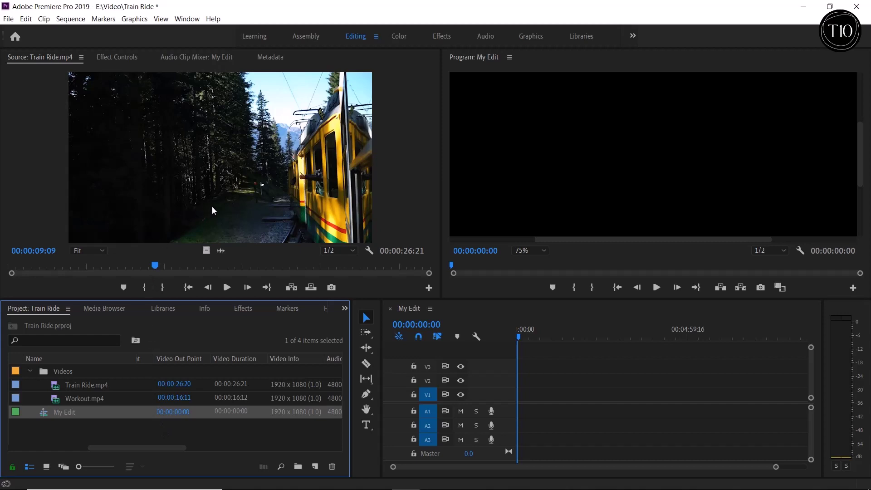
Switch the Source Monitor's playback resolution to Full and back to 1/2.
left_click(353, 252)
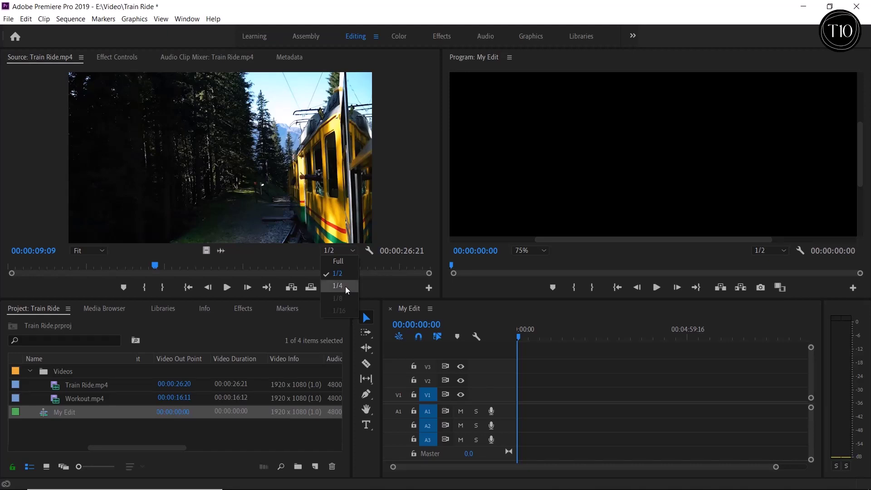
left_click(347, 263)
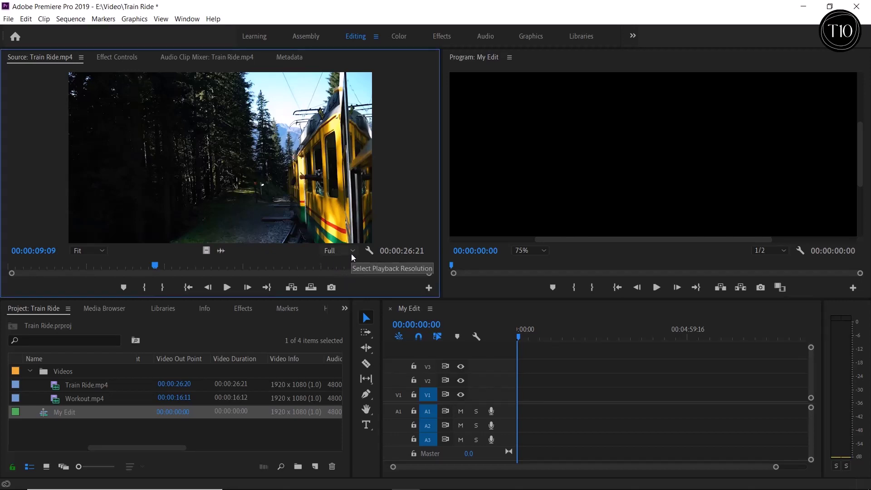
left_click(352, 252)
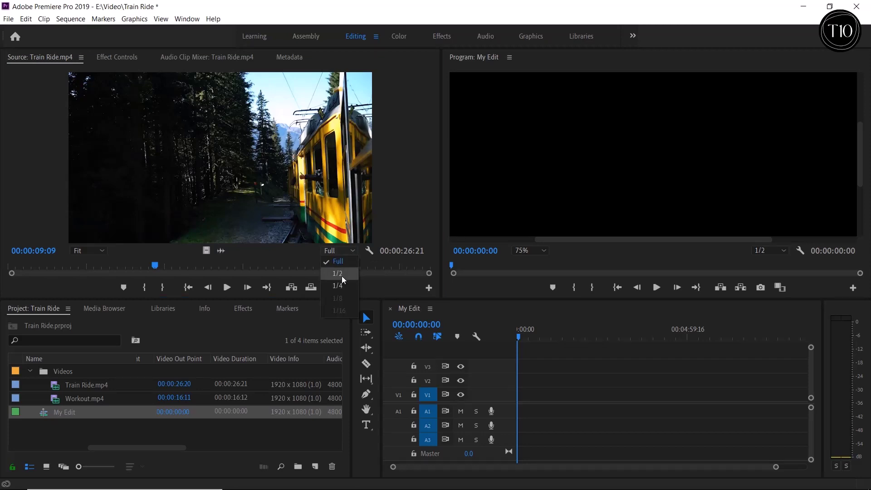
left_click(339, 275)
Scrub the Train Ride clip to 00:00:04:15 in the Source Monitor and place the clip at the start of My Edit on V1 and A1.
left_click(334, 265)
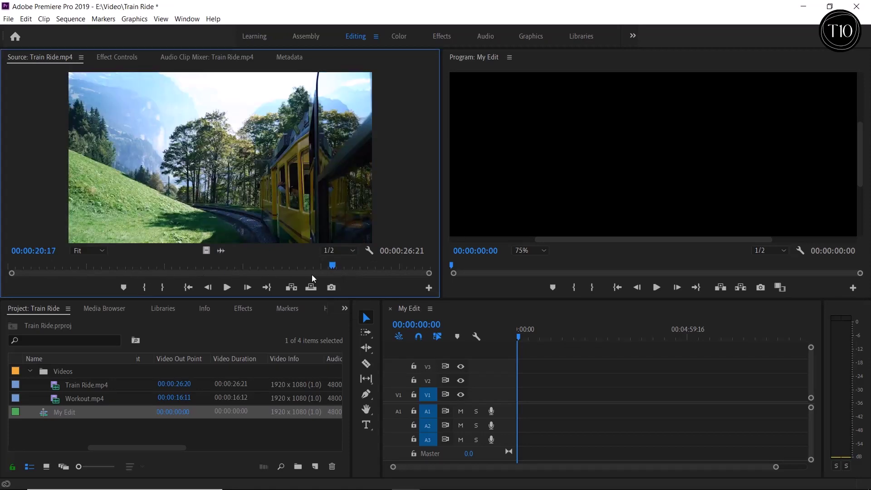
left_click_drag(333, 266, 79, 267)
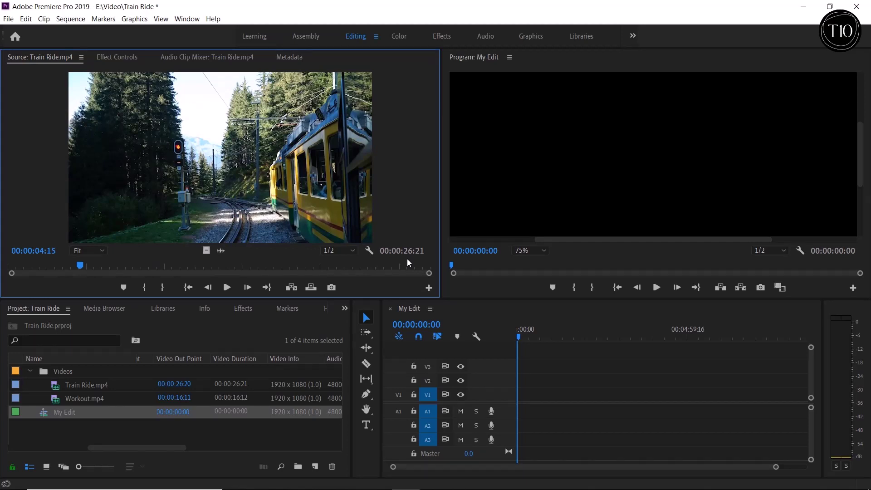
left_click_drag(271, 206, 518, 395)
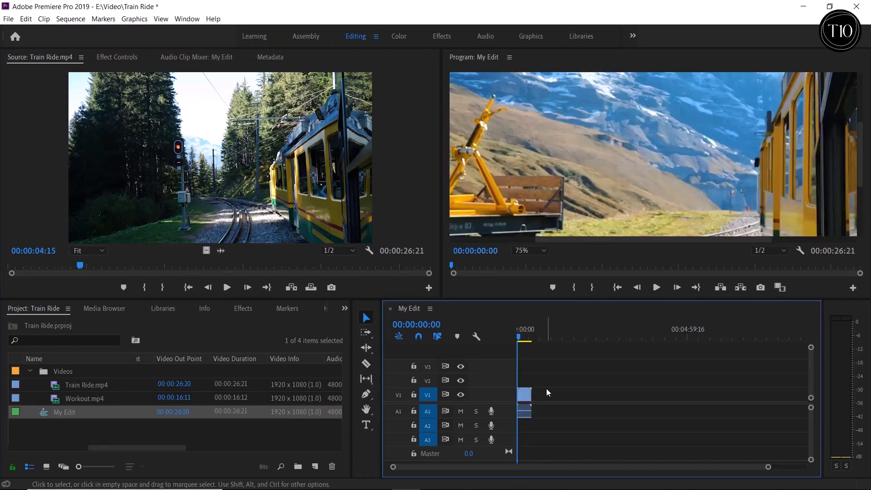
Play the beginning of My Edit and delete the Train Ride clip from the timeline.
left_click(653, 289)
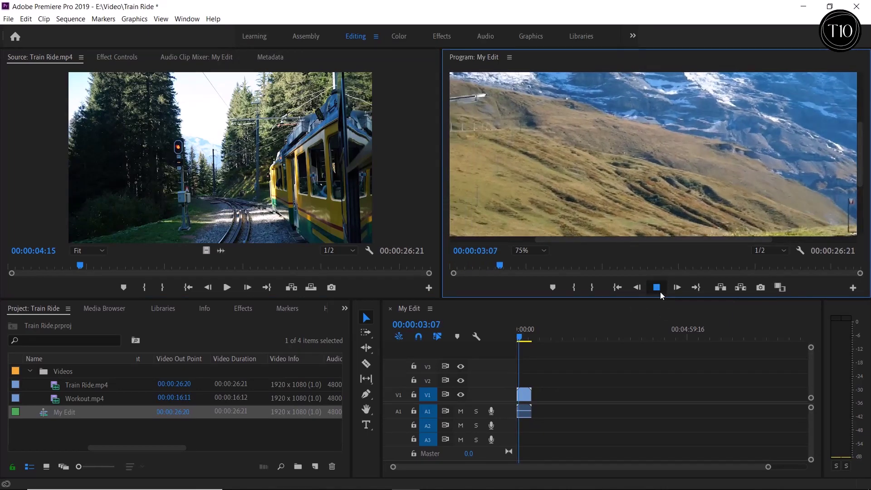
left_click(660, 292)
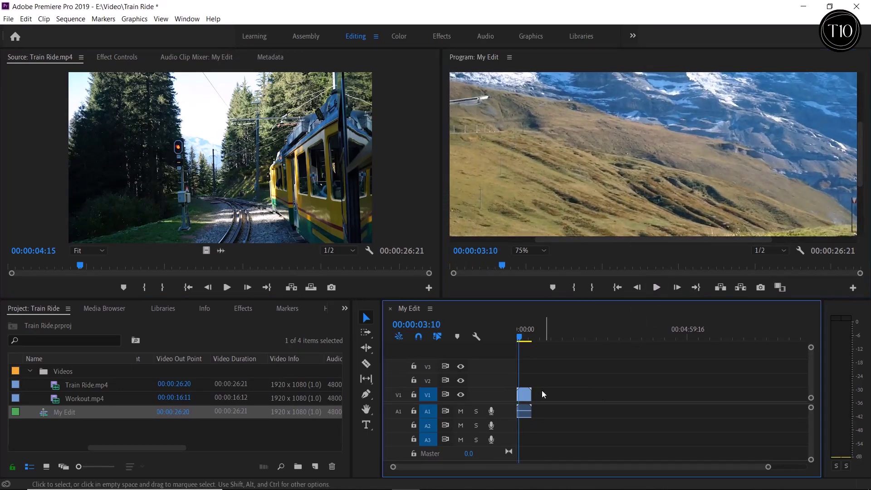
left_click_drag(542, 390, 520, 415)
key("Delete")
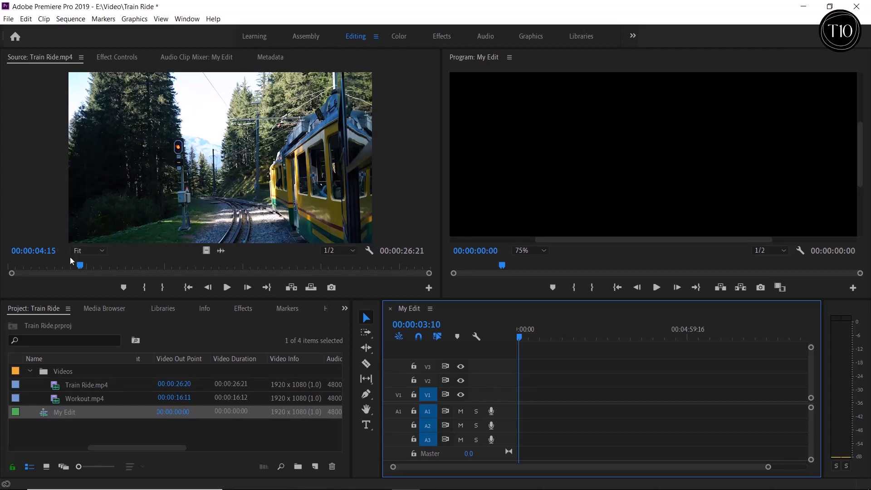
Mark the Train Ride source clip with an In point at 00:00:04:18 and an Out point at 00:00:09:10.
mouse_move(80, 268)
left_mouse_down()
mouse_move(50, 267)
mouse_move(83, 267)
left_mouse_up()
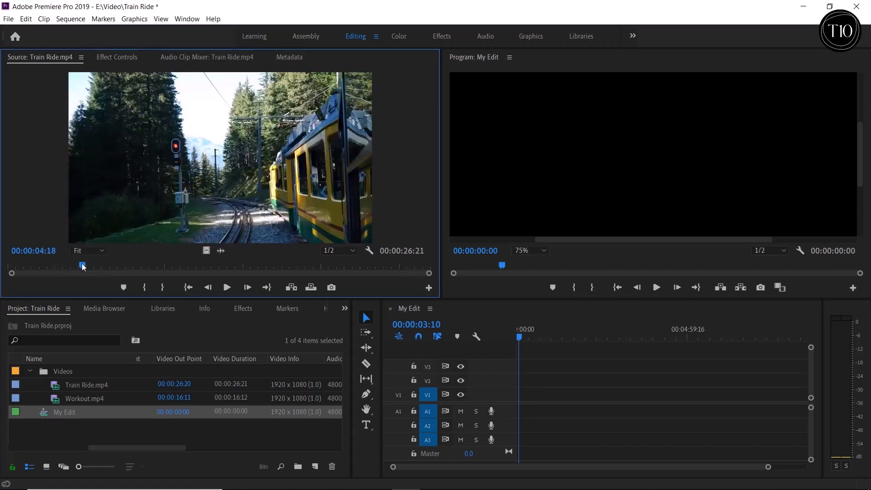
left_click(148, 288)
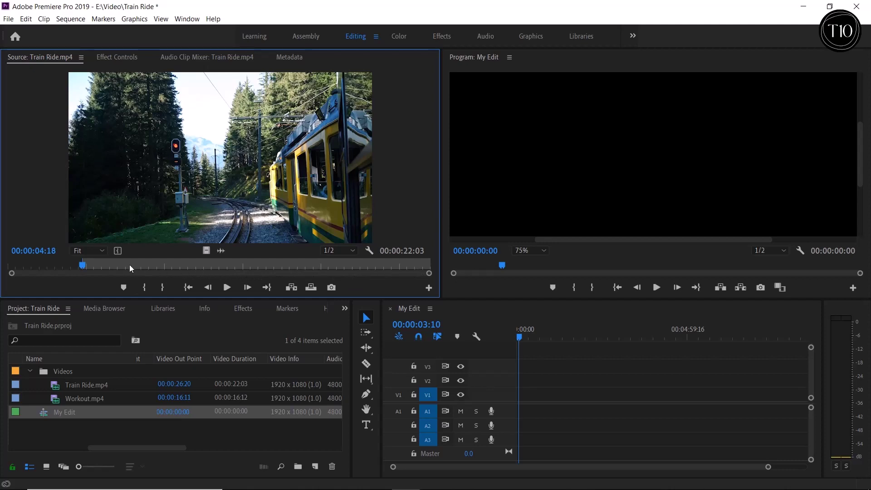
left_click_drag(130, 265, 157, 265)
key("o")
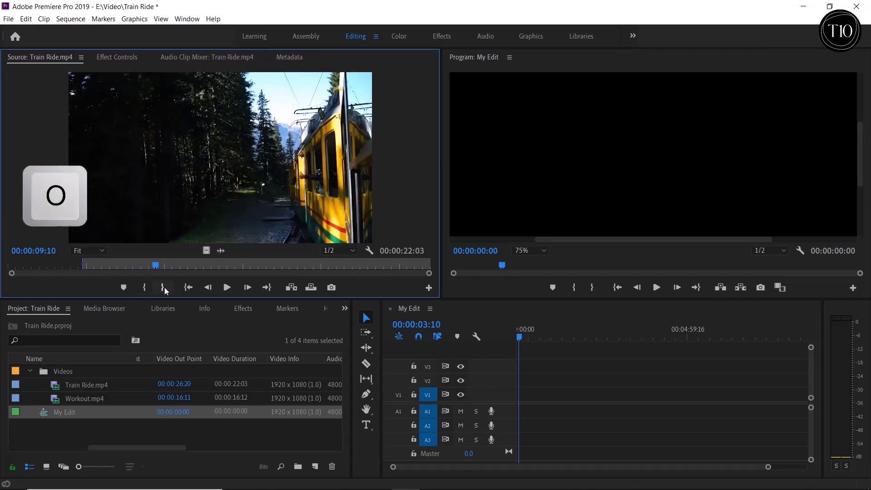
left_click(165, 287)
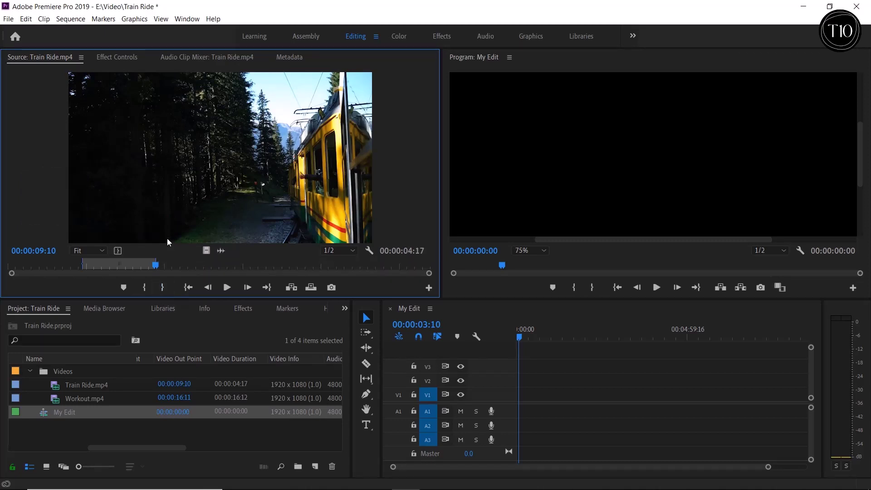
Place the marked Train Ride range on V1 and A1 at the 00:00:03:10 playhead and play it in the sequence.
left_click_drag(170, 217, 520, 397)
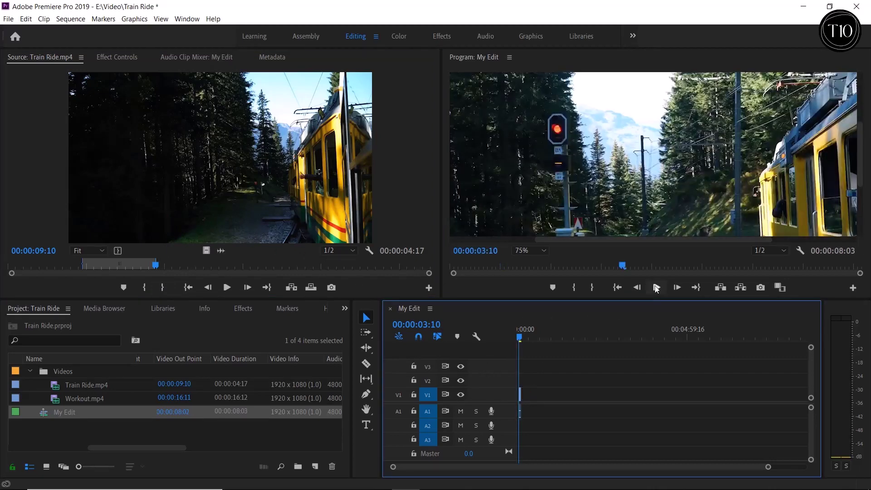
left_click(657, 288)
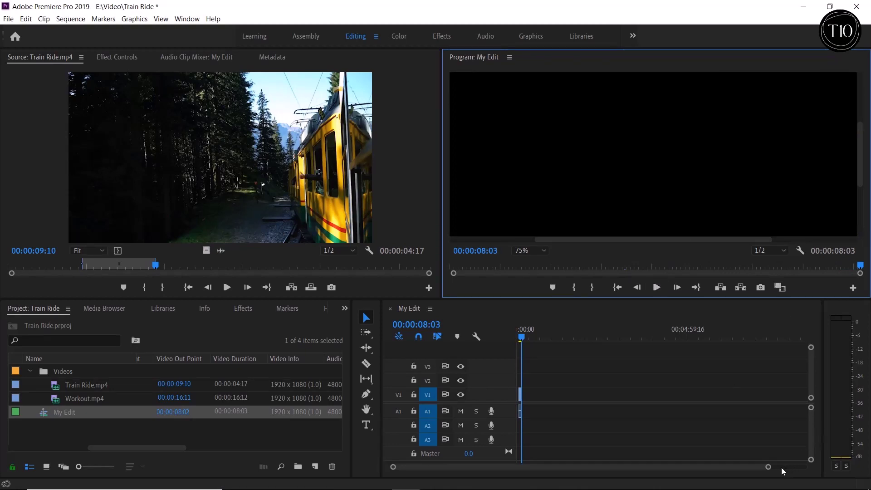
Move the timeline clip earlier to about 00:00:01:06, put the playhead at its start and make the monitor panels taller.
left_click_drag(767, 470, 611, 468)
left_click(564, 394)
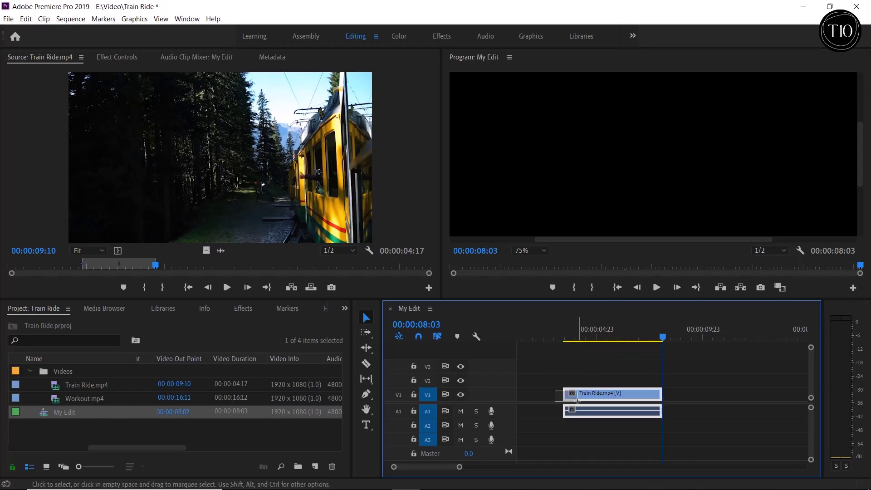
left_click_drag(594, 414, 547, 414)
key("Up")
left_click_drag(468, 300, 467, 339)
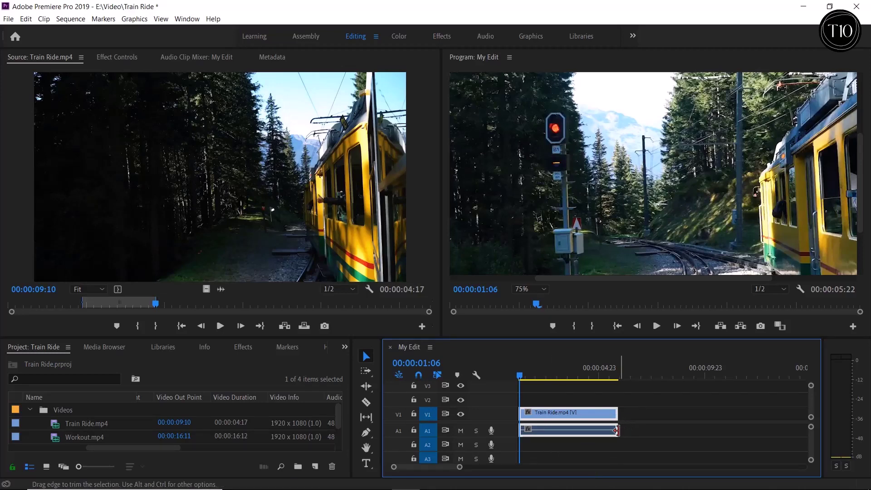
Mark a second Train Ride source range from 00:00:10:07 to 00:00:15:18.
left_click(170, 304)
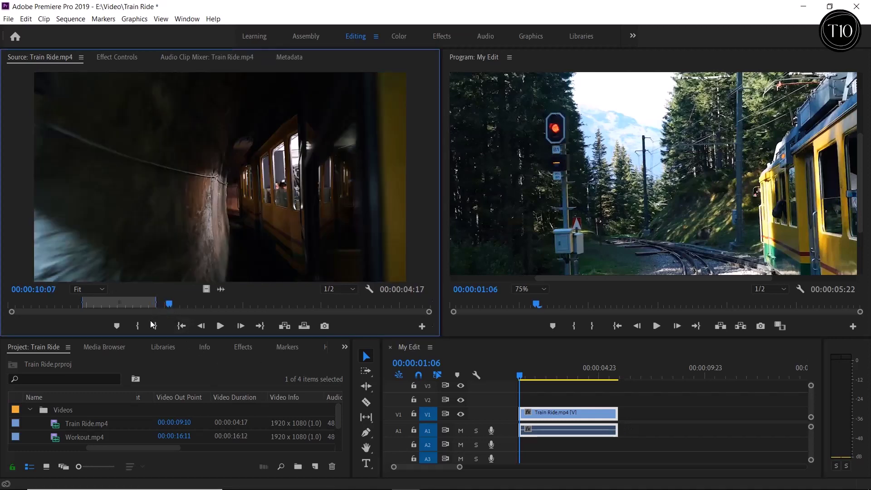
key("i")
left_click_drag(171, 305, 255, 306)
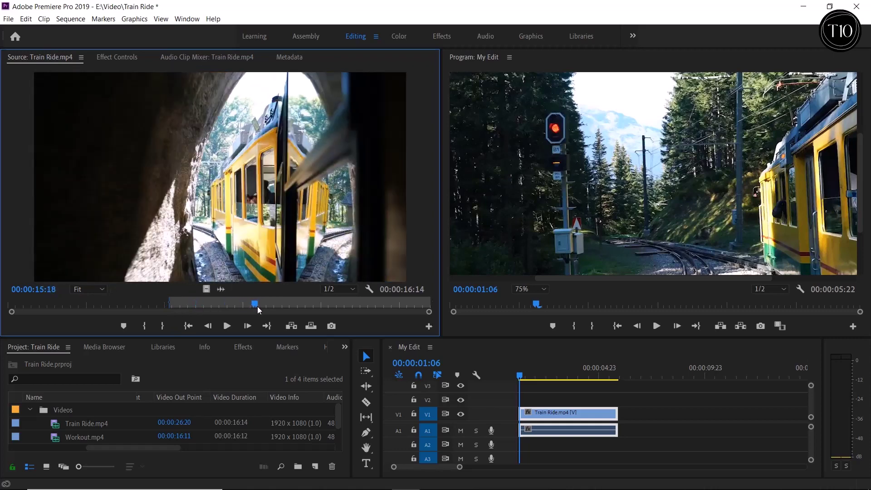
left_click(163, 326)
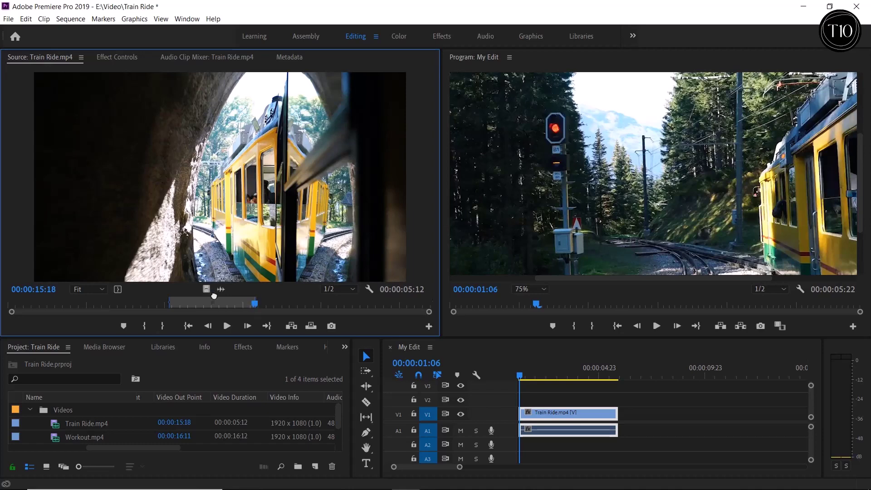
Place only the range's video on V1 directly after the first clip, and only its audio slightly further along on A1.
left_click_drag(597, 375, 628, 414)
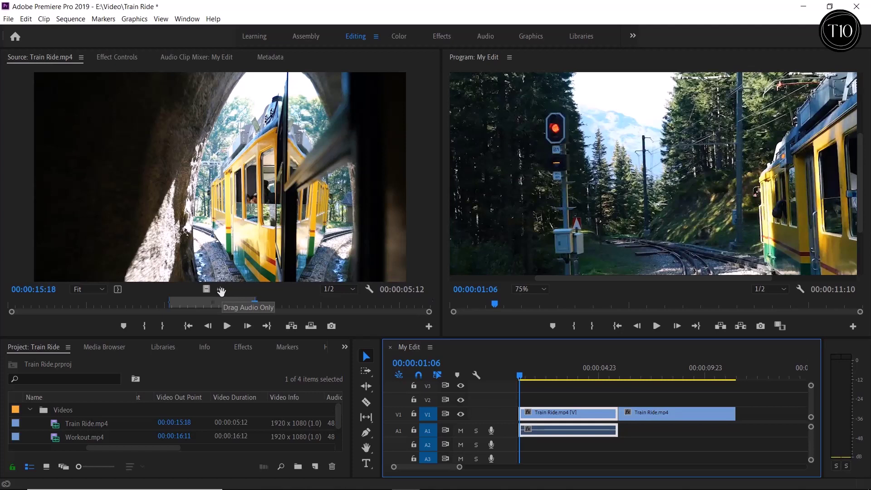
left_click_drag(221, 291, 649, 429)
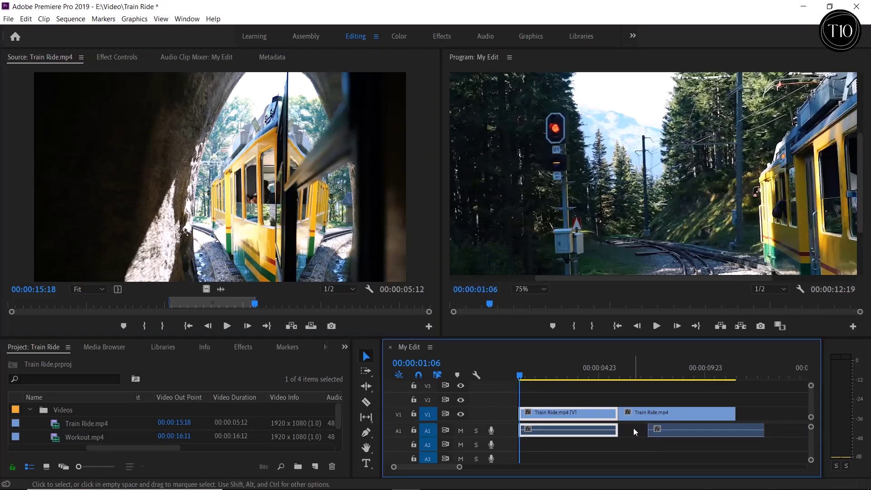
Move the first clip's video up to V2, slide the second clip partly beneath it on V1 and play the overlap.
left_click_drag(568, 411, 573, 402)
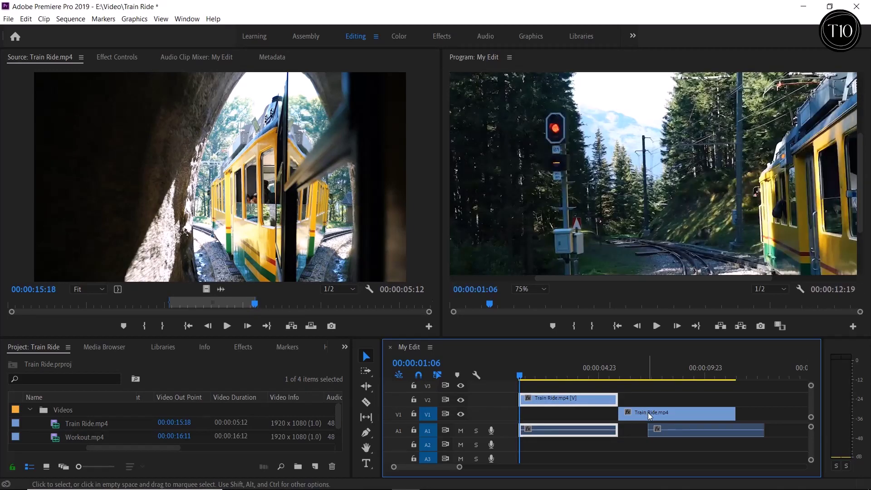
left_click_drag(645, 413, 581, 413)
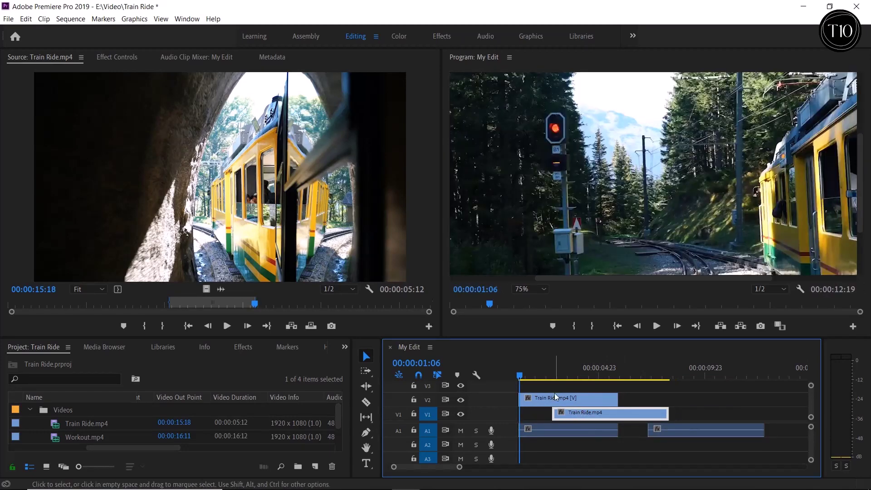
left_click(539, 378)
left_click(656, 326)
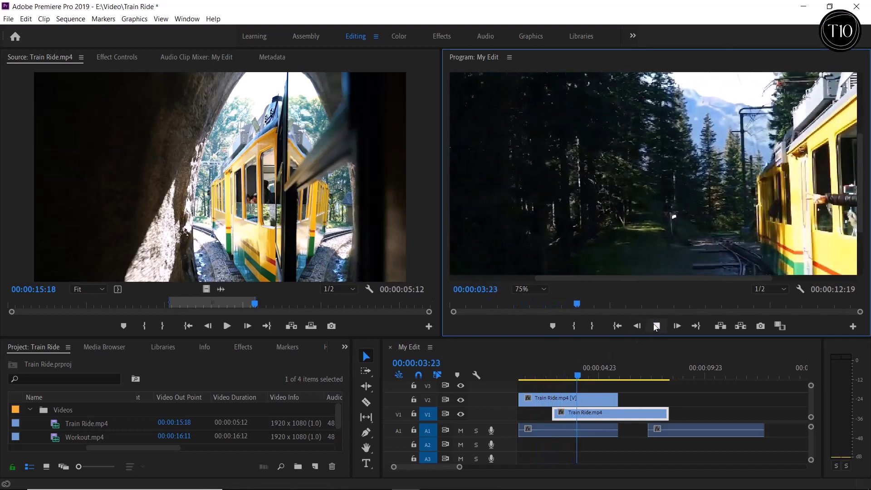
left_click(657, 327)
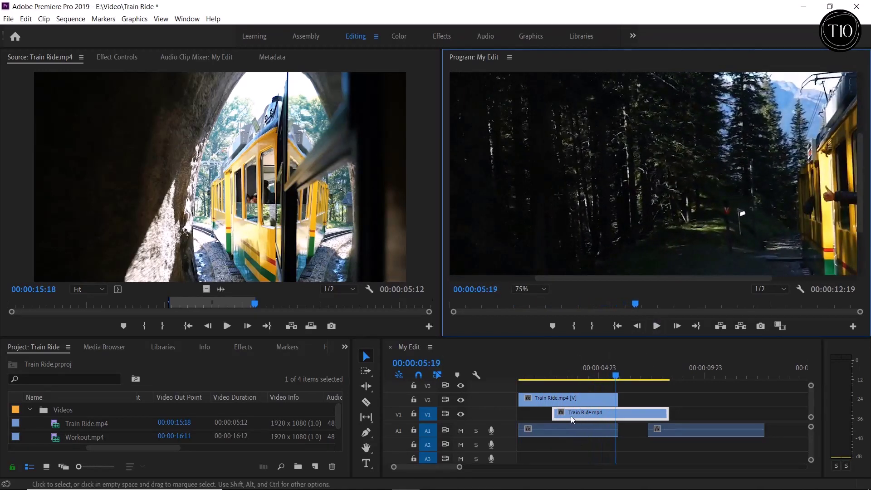
Move the V1 clip back to start where the V2 clip ends and play across the transition between them.
left_click_drag(572, 415, 633, 415)
left_click(601, 377)
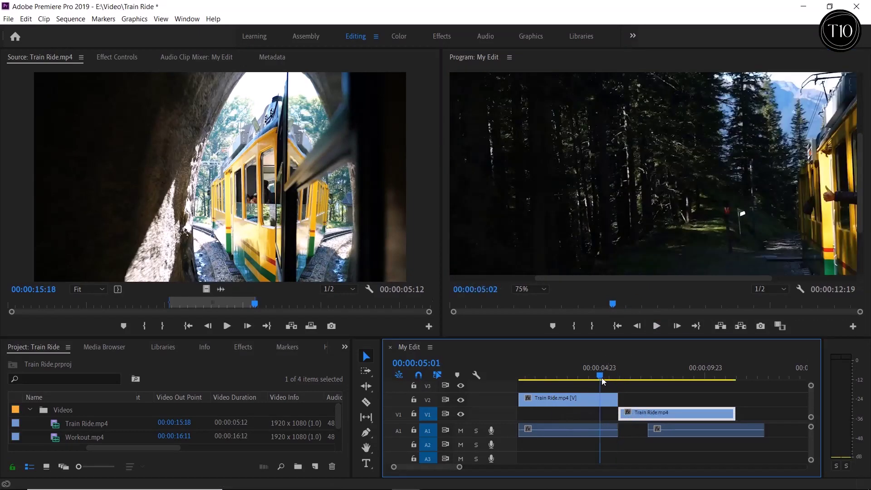
left_click(655, 327)
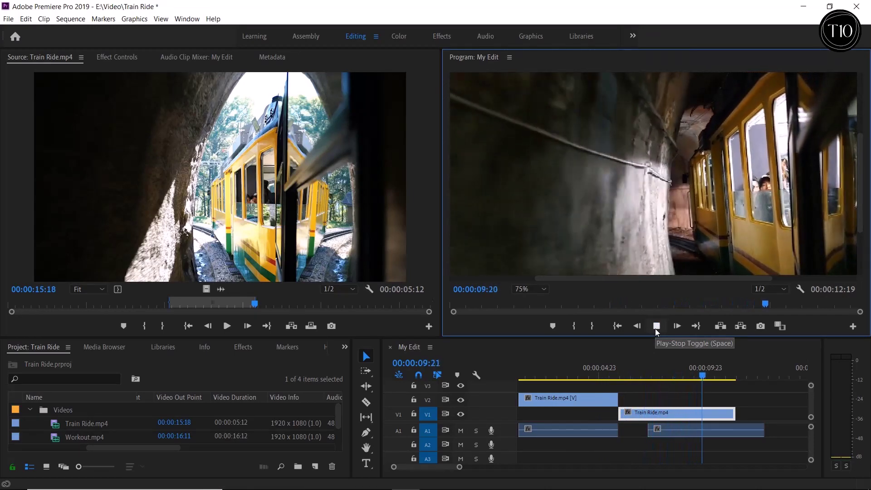
left_click(655, 329)
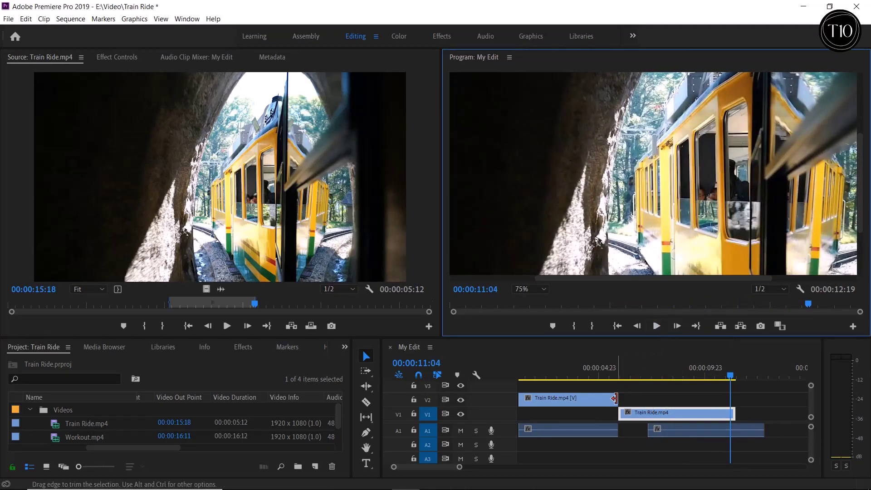
Try shortening the V2 clip's end to leave a gap, play across it, and extend the end back to the V1 clip's start.
left_click_drag(615, 398, 590, 399)
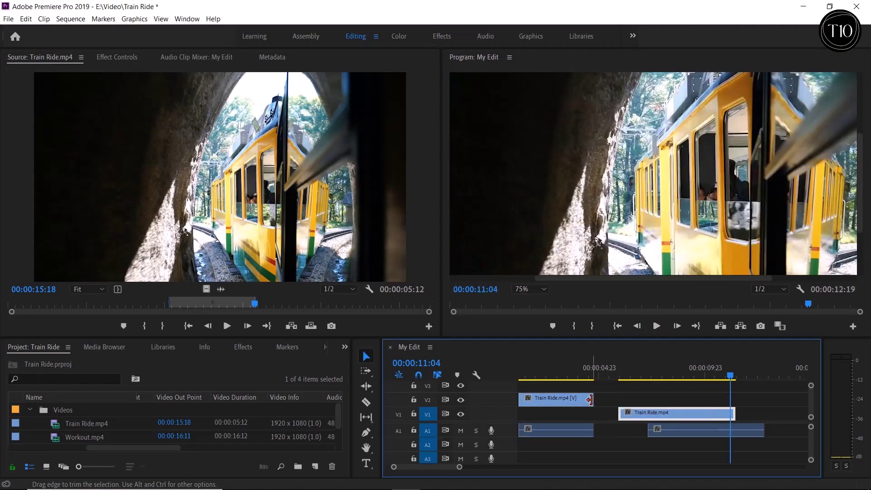
left_click(577, 376)
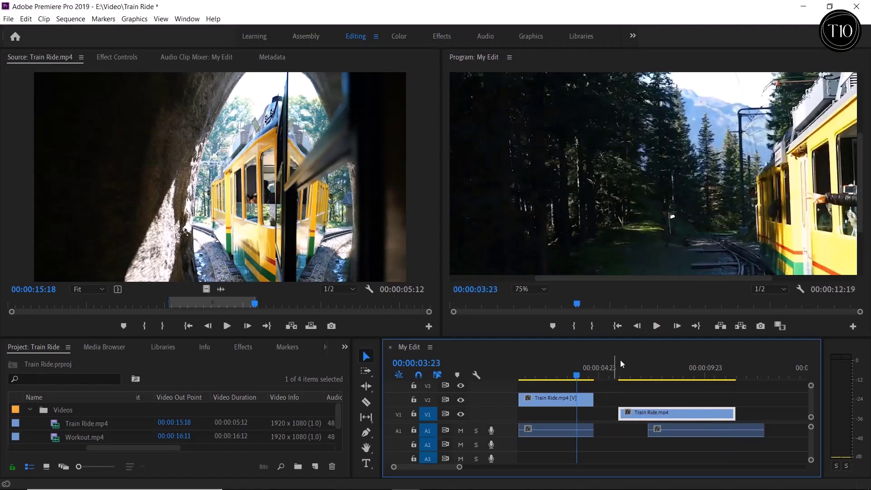
left_click(663, 326)
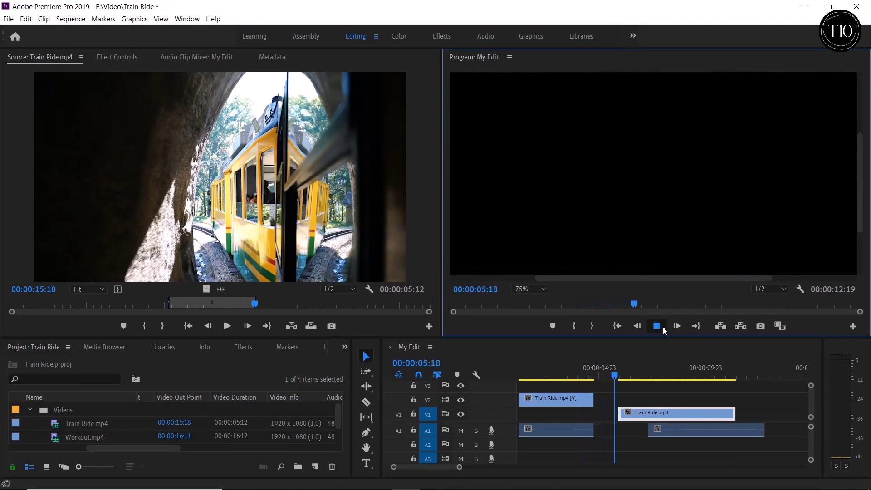
left_click(663, 326)
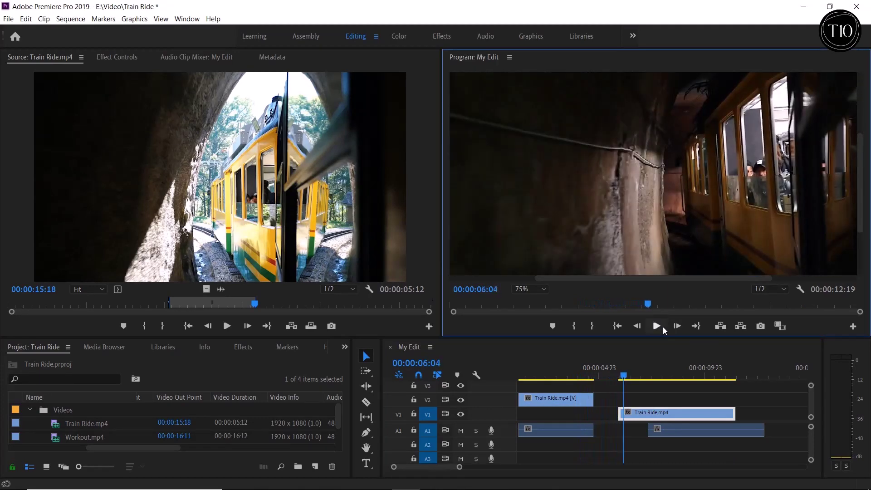
left_click(593, 400)
left_click_drag(593, 400, 618, 400)
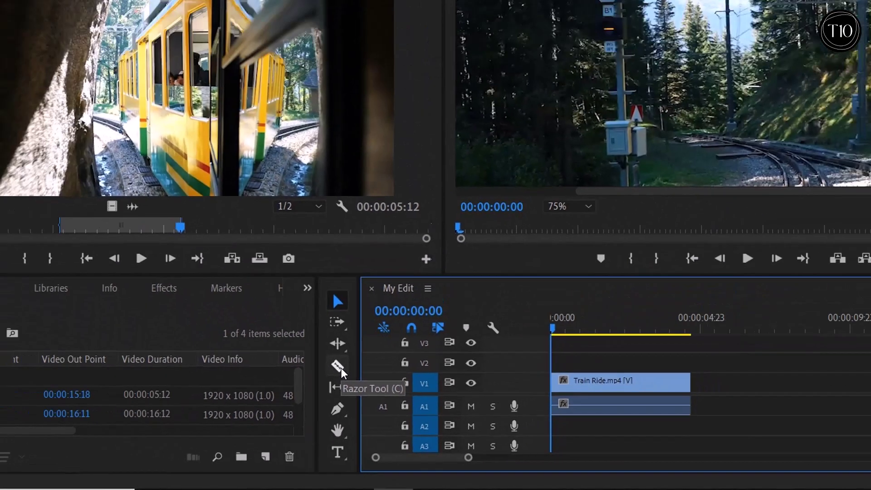
Cut the Train Ride clip in two at 00:00:02:09 with the Razor tool.
key("c")
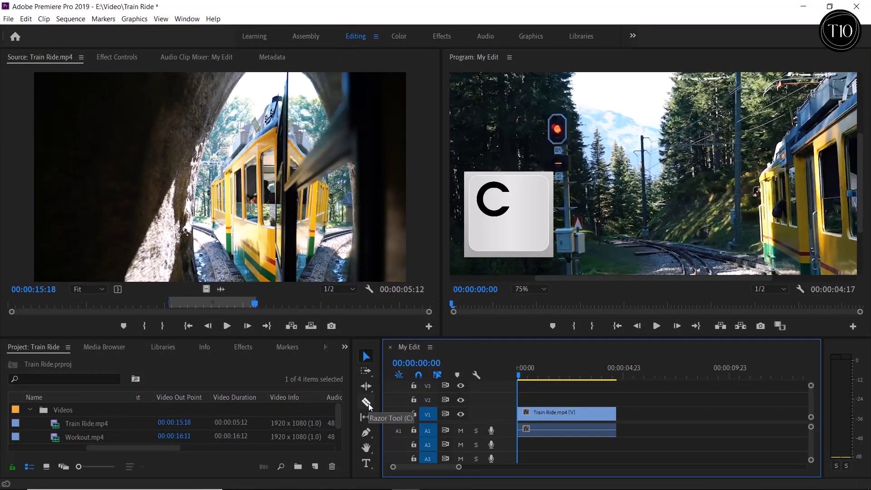
left_click(367, 403)
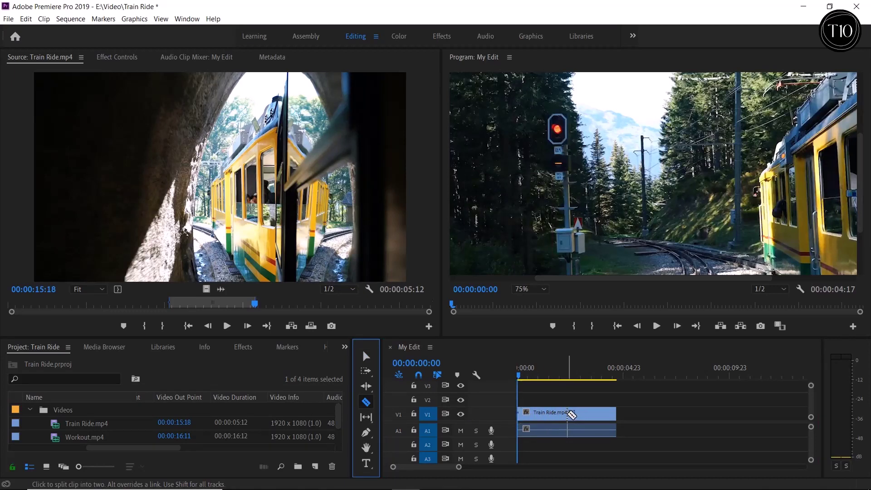
left_click(568, 413)
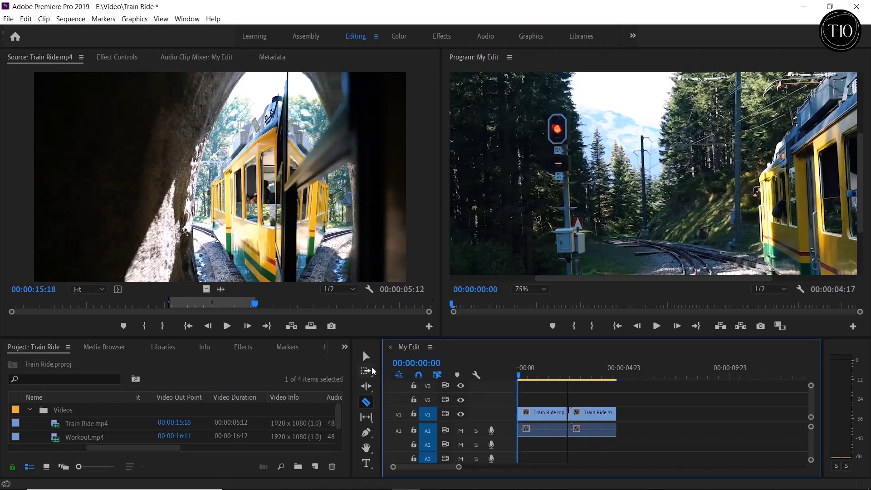
Move the second half of the cut clip onto V2, directly above the first half at the sequence start.
left_click(366, 357)
left_click(592, 413)
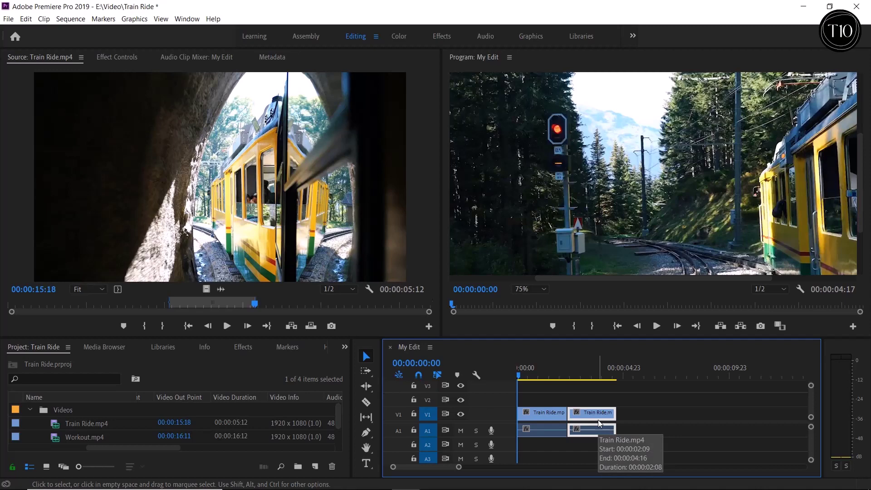
left_click_drag(598, 414, 549, 404)
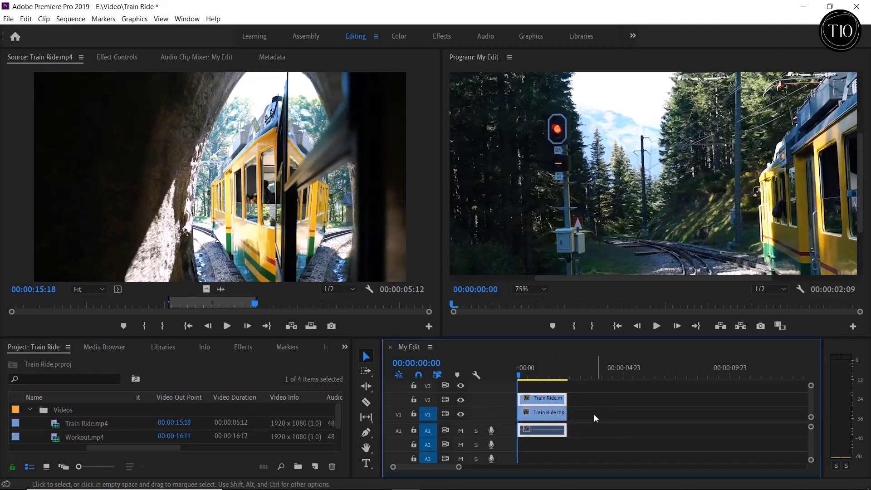
Split the stacked clips on all tracks at once with the Razor tool, about two thirds of the way along.
left_click(367, 403)
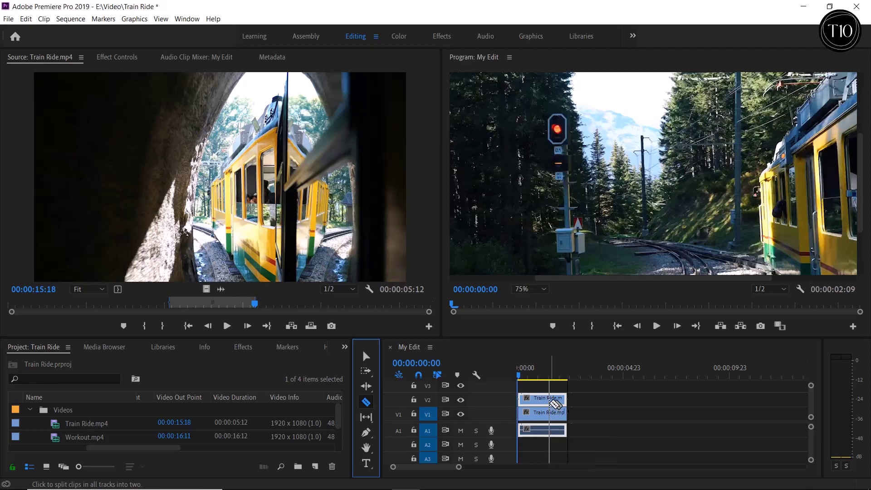
left_click(550, 413, "shift")
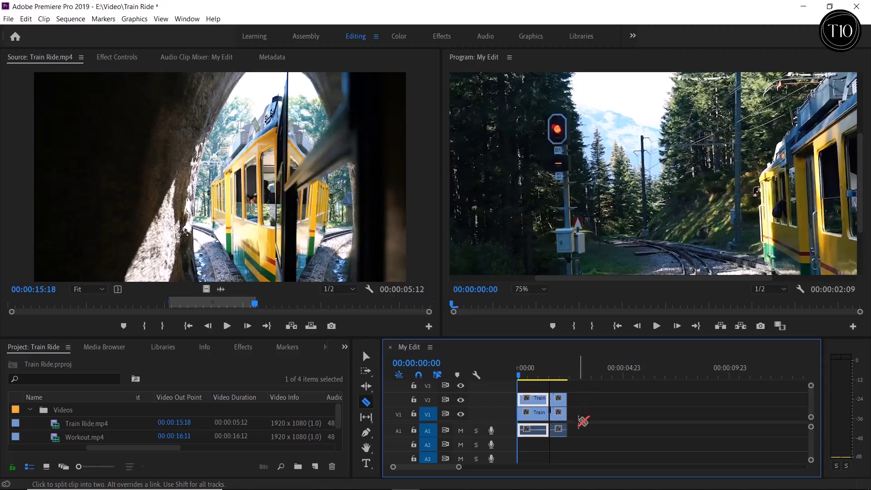
Undo the all-track split and move the stacked clips on every track about 4.5 seconds later with the Track Select Forward tool.
key("ctrl+z")
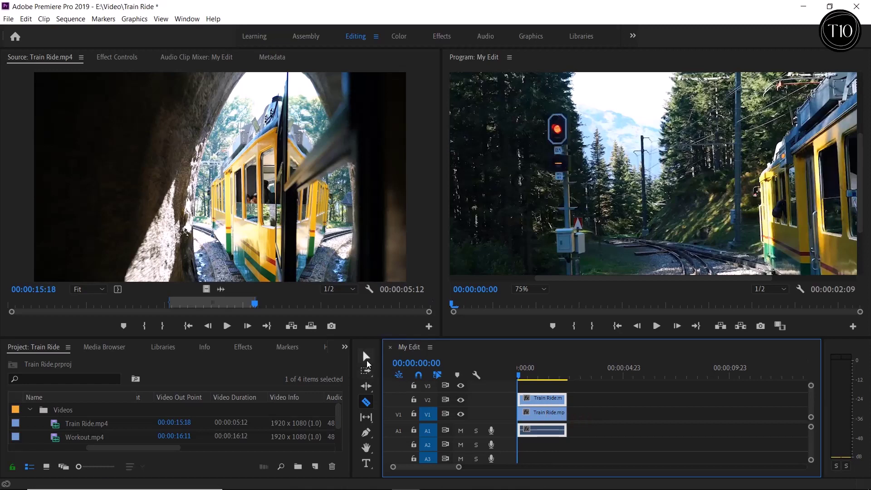
left_click(367, 358)
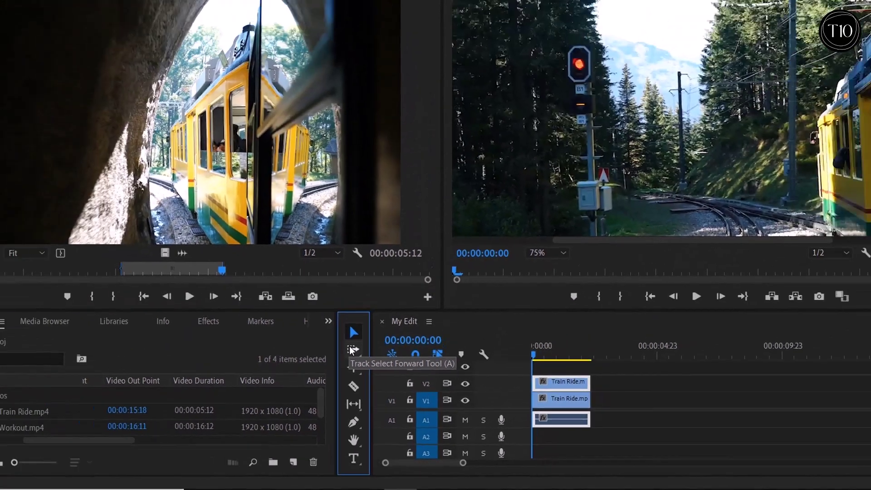
key("a")
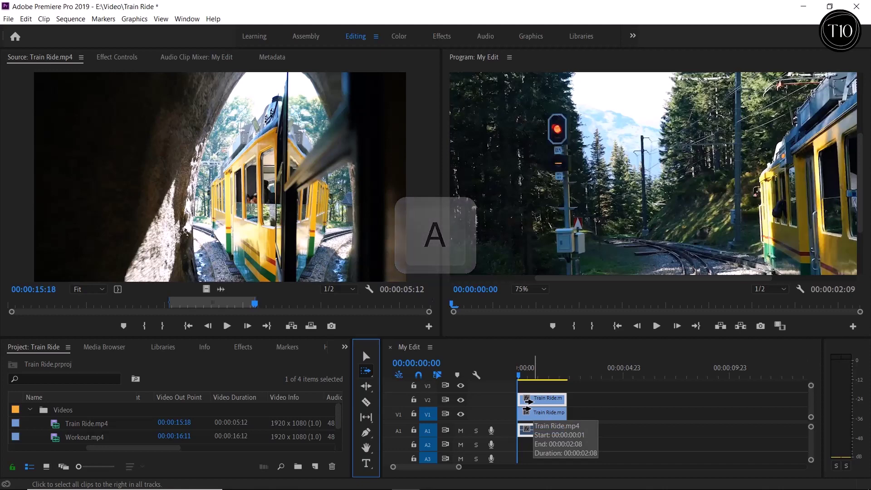
left_click(528, 402)
left_click_drag(528, 402, 624, 404)
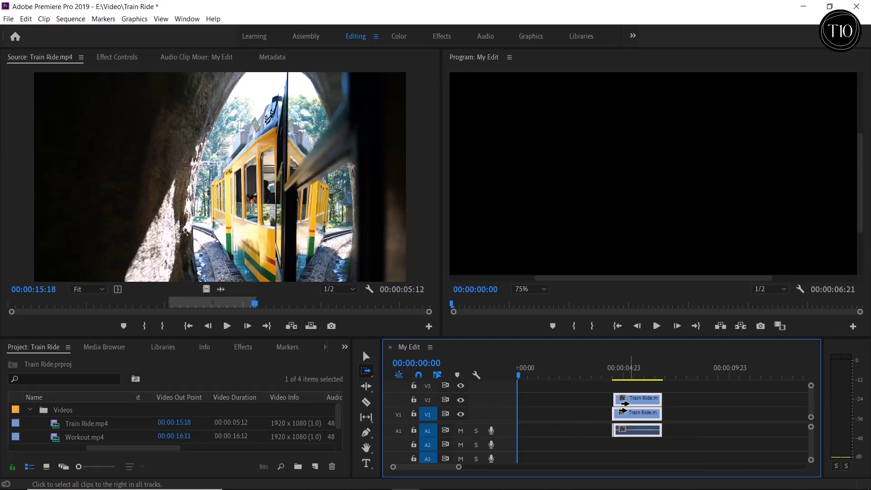
left_click(368, 357)
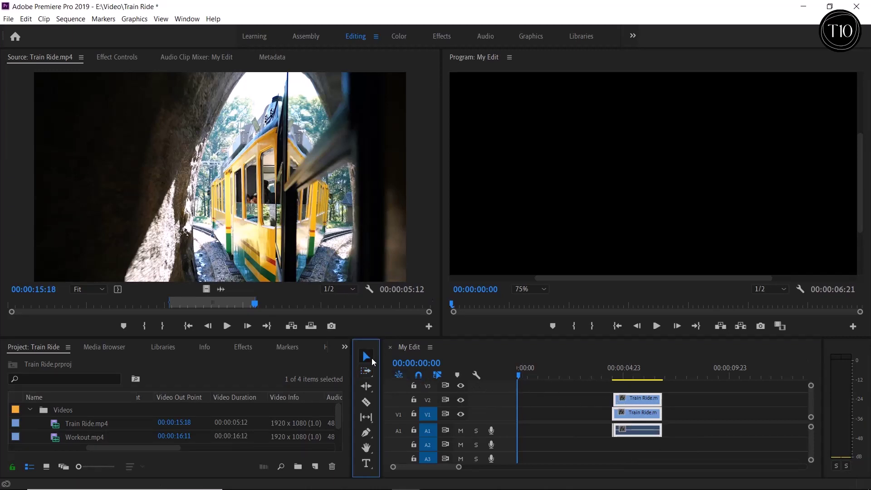
Mark a 00:00:04:22 source range of Train Ride ending at 00:00:19:08 and place its video on V1 directly after the existing clip.
left_click(236, 304)
key("i")
left_click(312, 304)
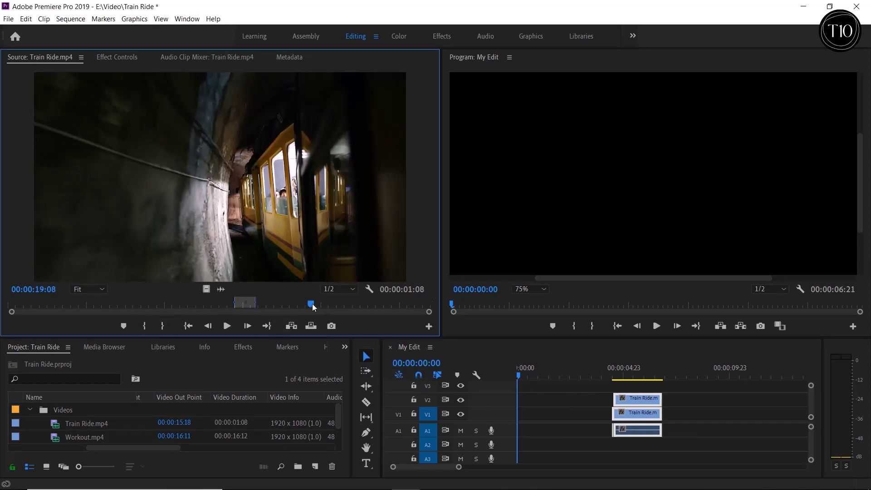
left_click(162, 325)
left_click_drag(204, 290, 655, 418)
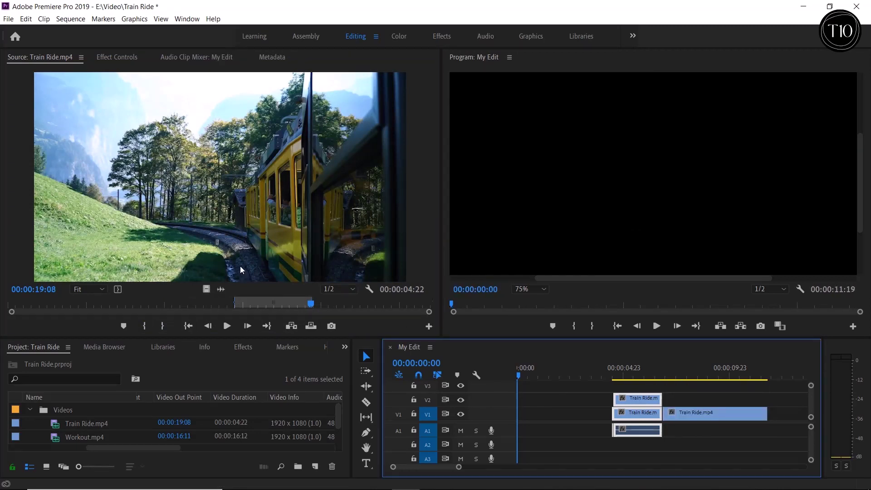
Mark the source range from 00:00:17:04 to 00:00:20:23 and place its video on V2 at the sequence start.
left_click(277, 306)
left_click(145, 327)
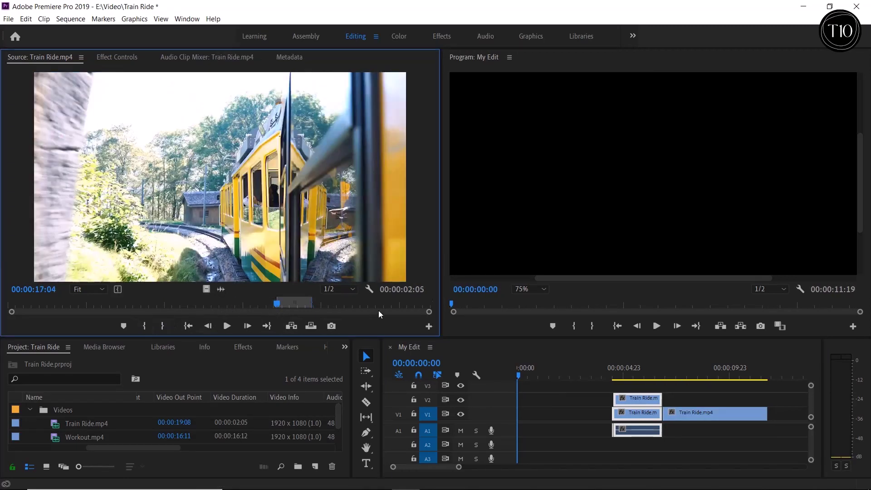
left_click(337, 304)
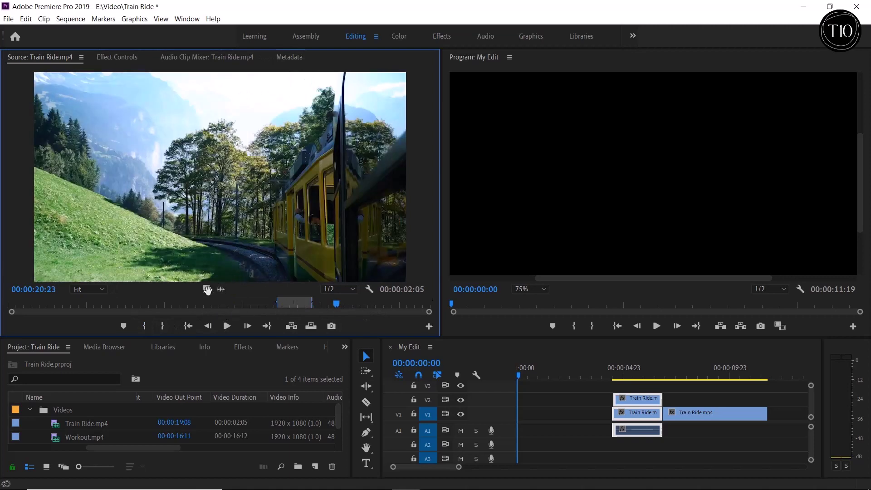
left_click(163, 325)
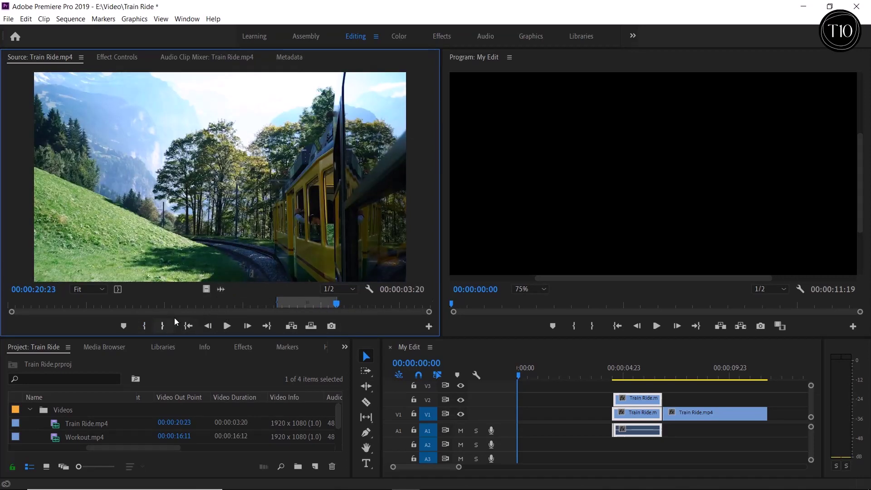
left_click_drag(205, 286, 526, 391)
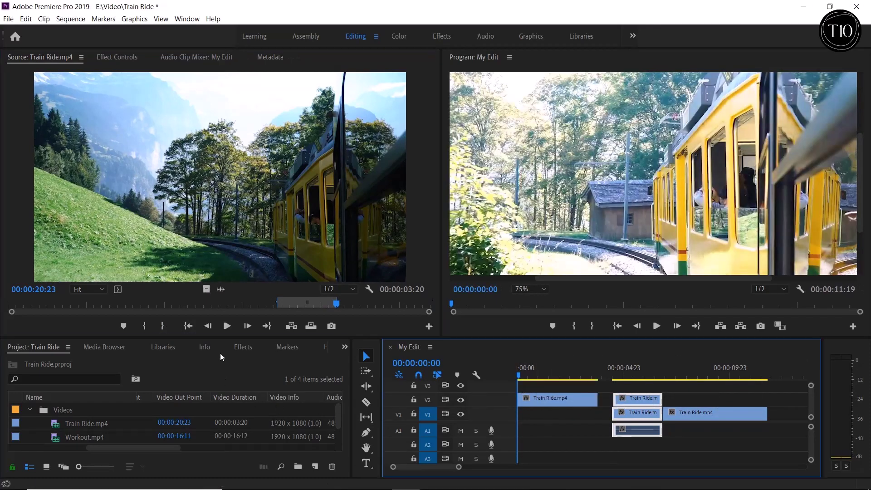
Mark the source range from 00:00:21:13 to 00:00:26:13 and overwrite its video onto V1 at the sequence start.
left_click(346, 304)
key("i")
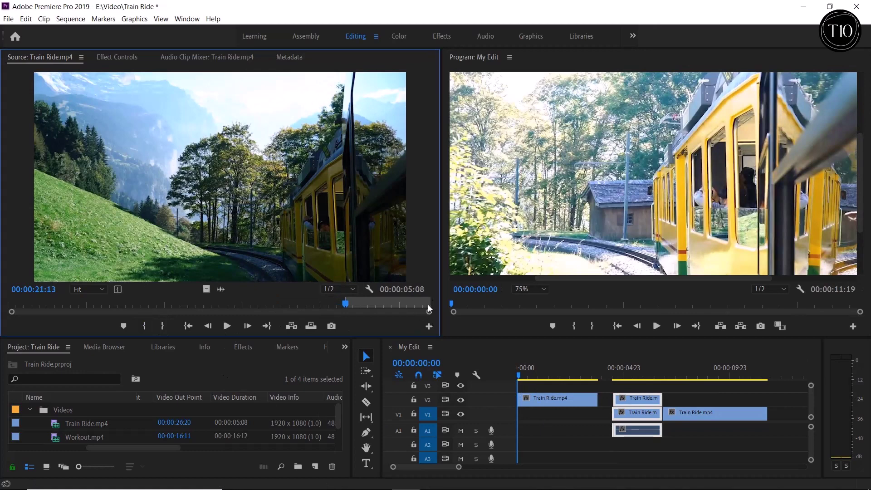
left_click(163, 326)
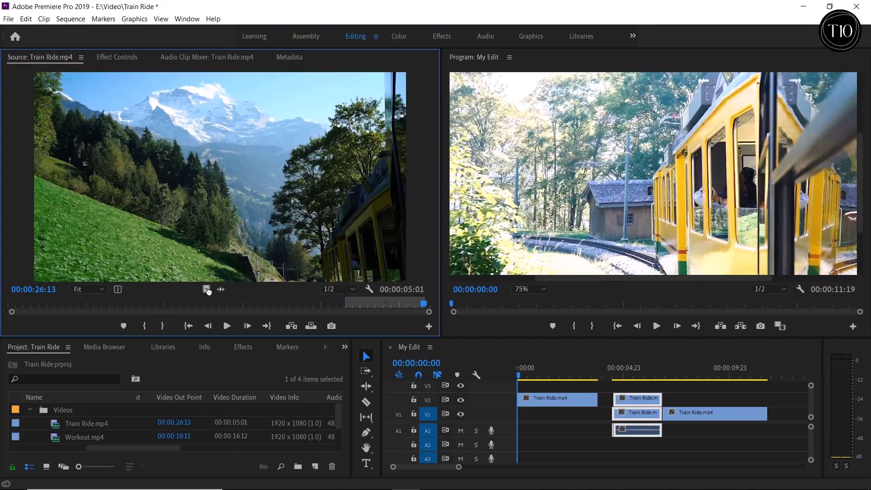
left_click_drag(206, 289, 539, 416)
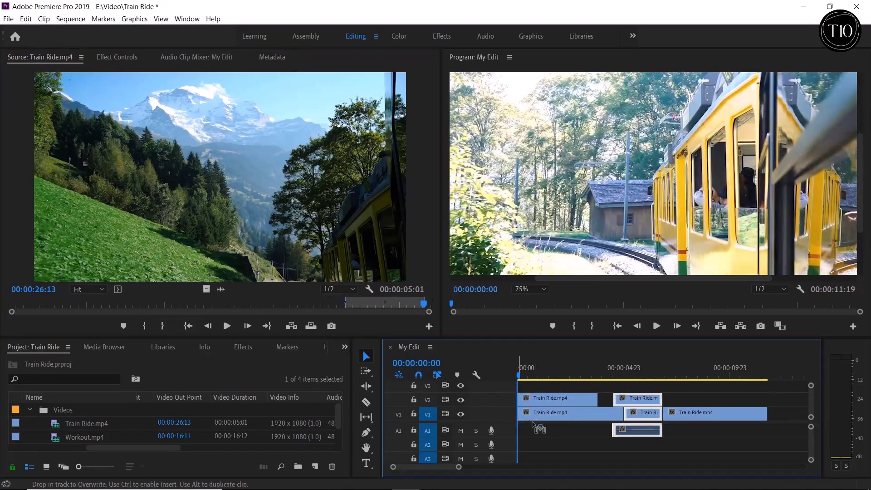
Razor the opening V2 clip twice, the opening V1 clip three times, the later linked V2/A1 clip once, and the last V1 clip twice.
left_click(366, 403)
left_click(568, 405, "shift")
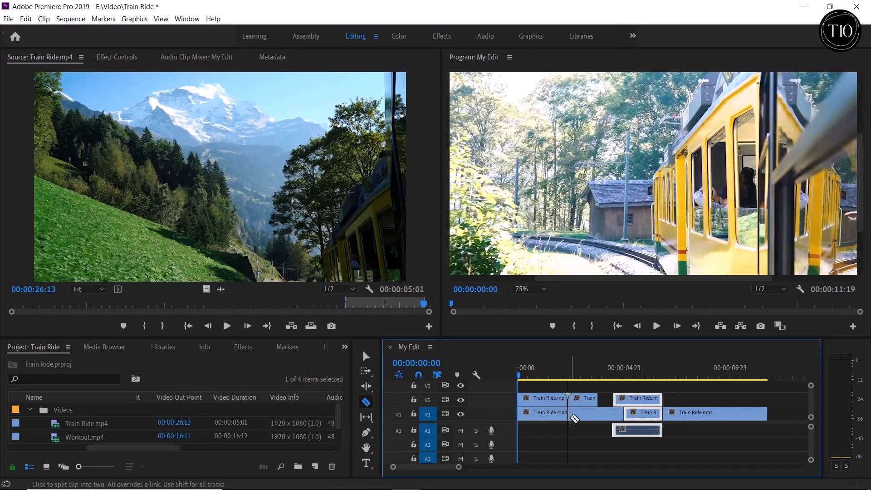
left_click(590, 411, "shift")
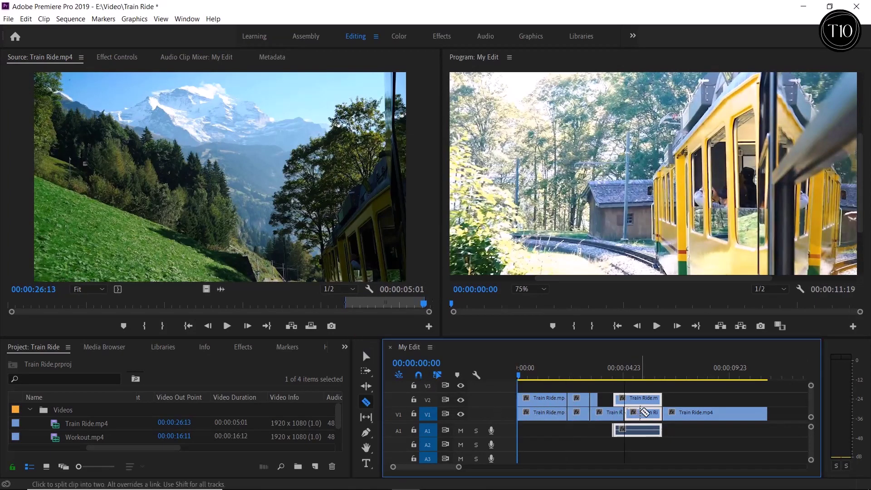
left_click(635, 399)
left_click(699, 413)
left_click(728, 413)
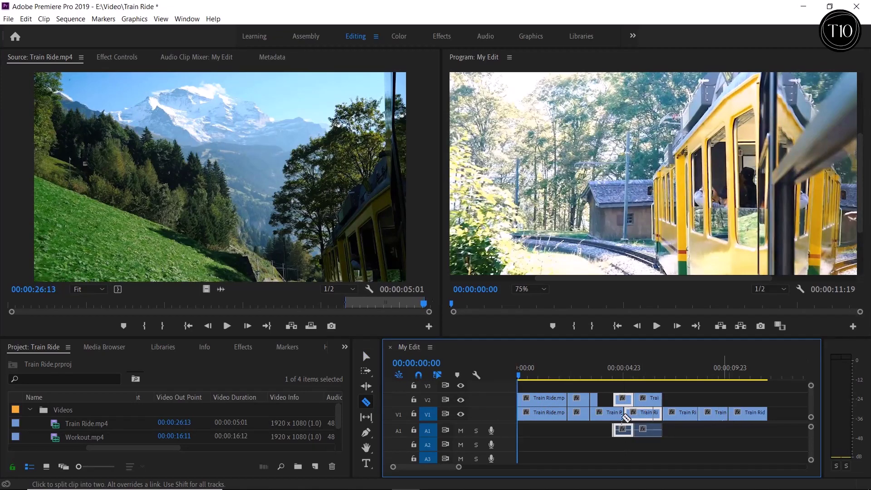
left_click(608, 414)
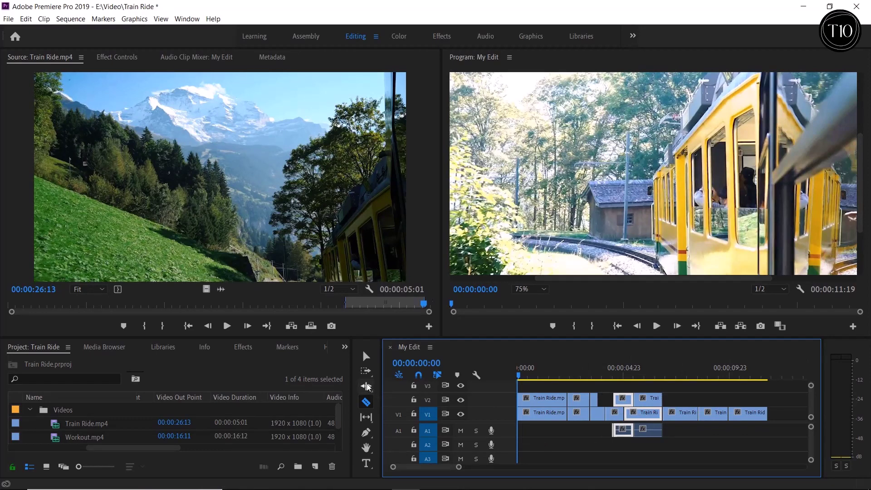
Track-select forward from the fourth V1 piece, move those clips 00:00:03:12 later on all tracks, and restrict the selection to V1.
left_click(366, 371)
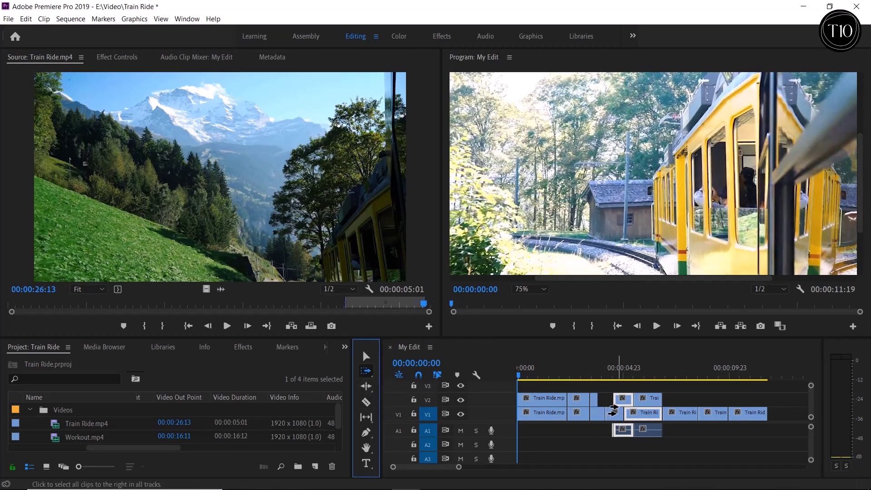
left_click(612, 412)
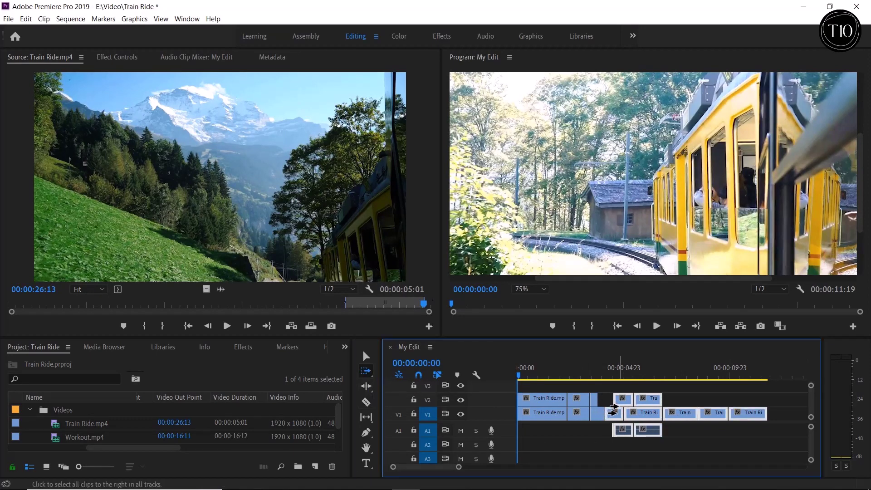
left_click_drag(613, 412, 686, 414)
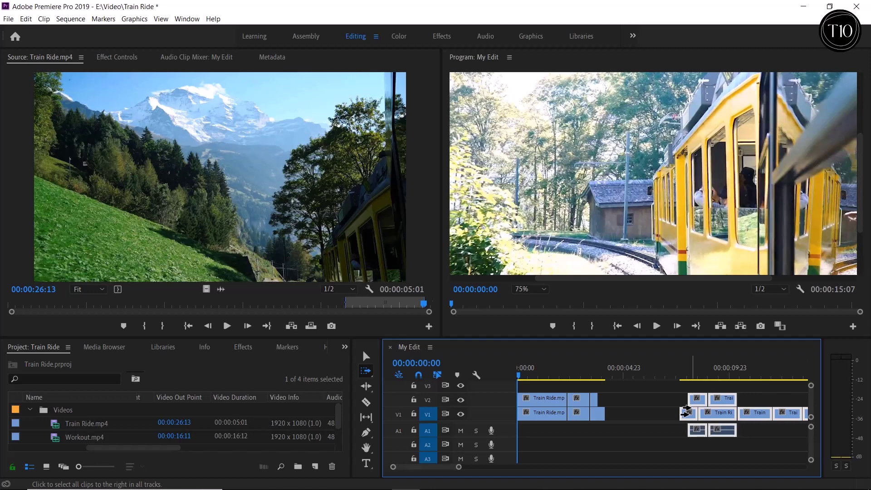
key("shift")
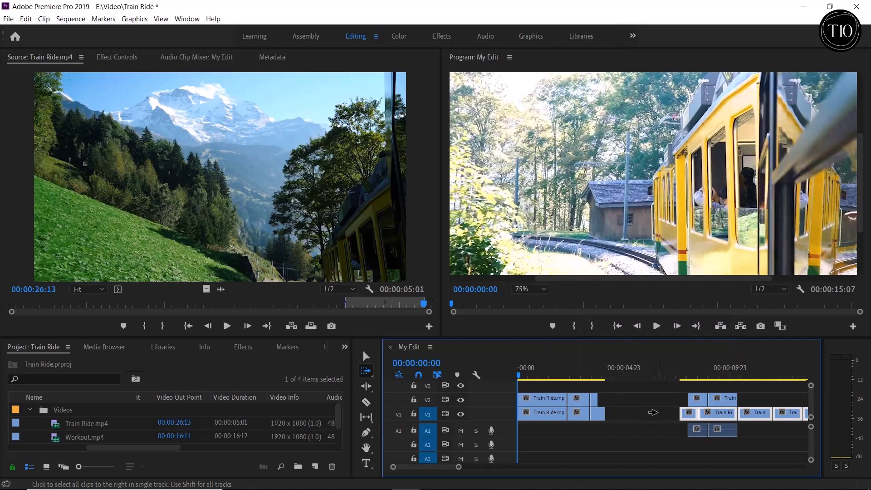
key("shift")
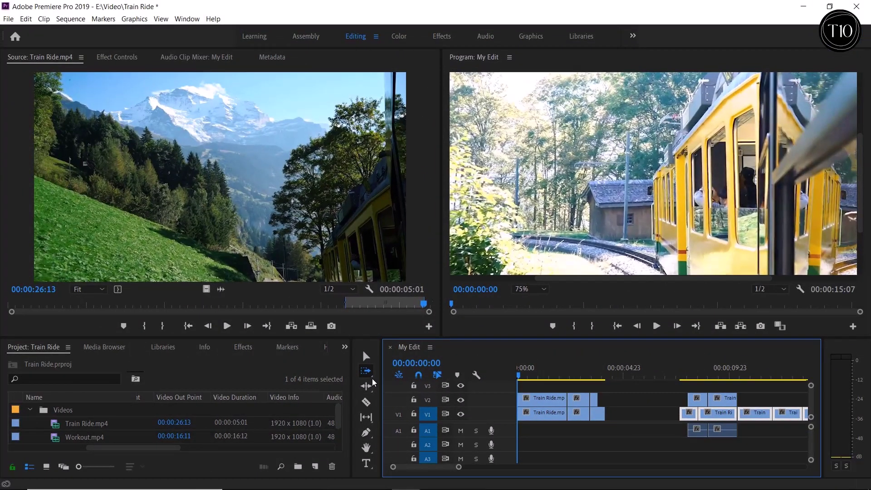
Try the Track Select Backward tool, reselect the shifted clips on all tracks, and move them 00:00:03:12 earlier to close the gap.
left_click(365, 371)
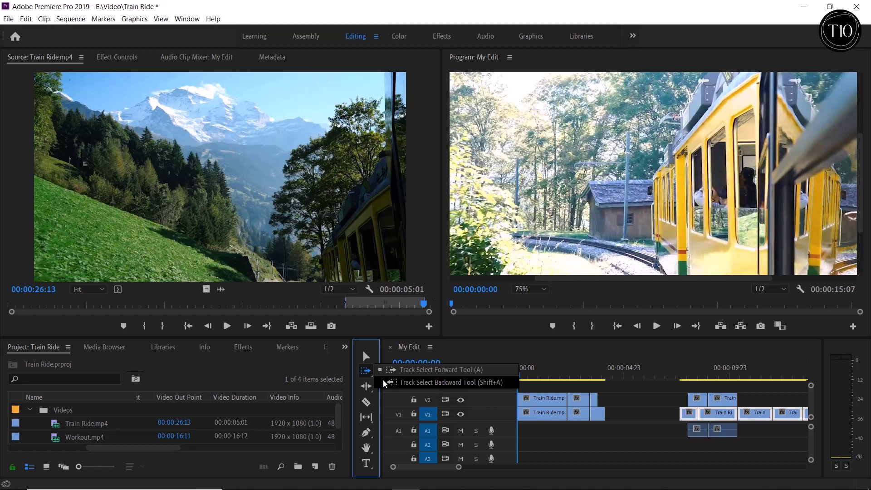
left_click(384, 382)
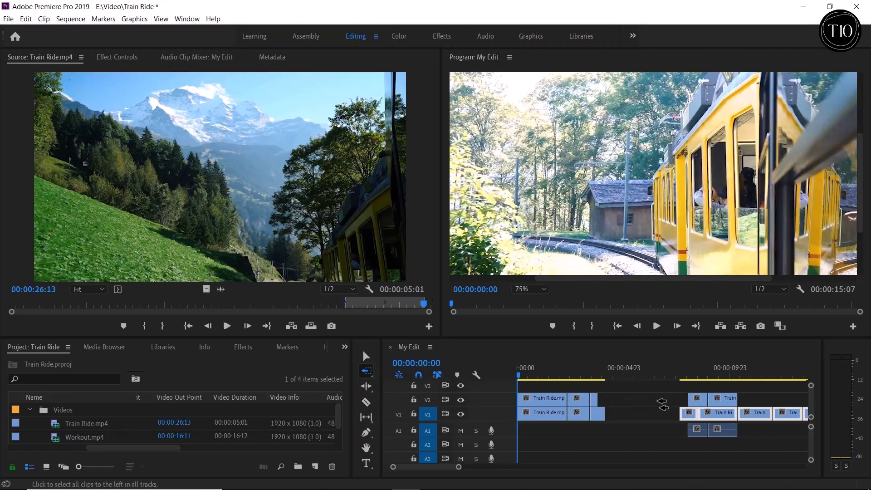
left_click(705, 414, "shift")
key("v")
left_click_drag(662, 393, 639, 420)
scroll(454, 464, "up", 5)
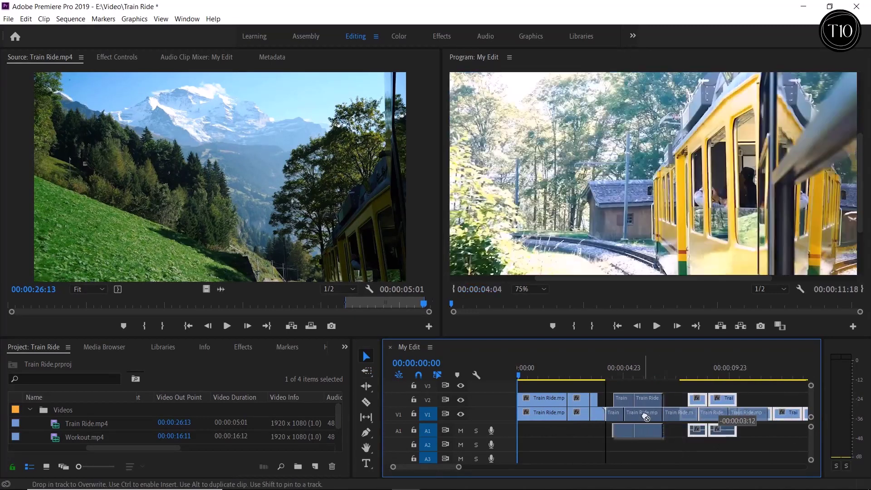
left_click(694, 431)
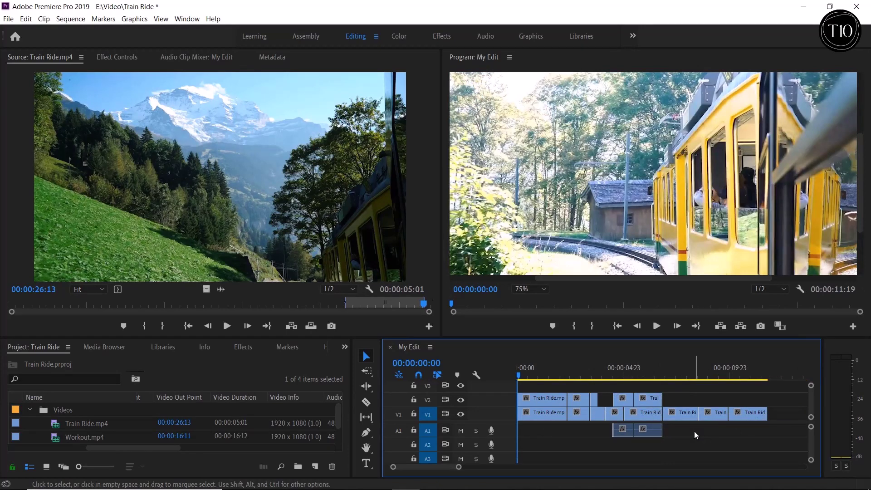
Ripple-extend the start of the V2 clip after the gap by 23 frames, and set the Program monitor zoom to Fit.
left_click(367, 387)
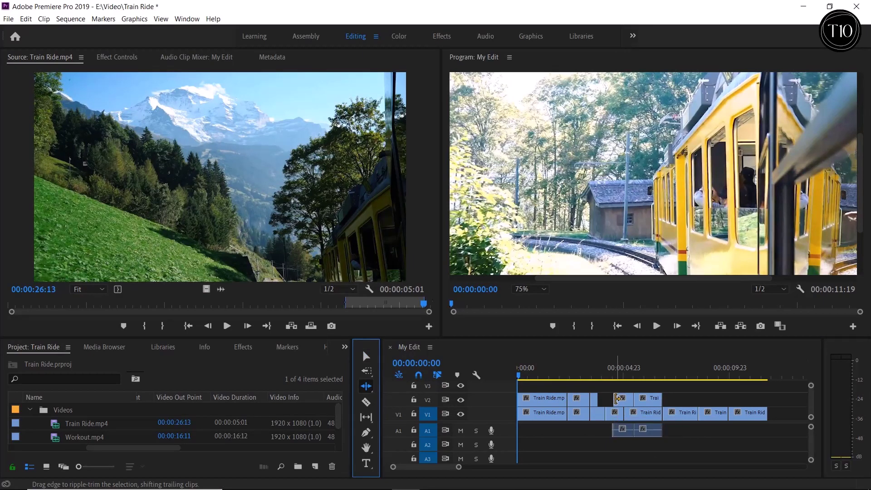
left_click_drag(617, 399, 605, 400)
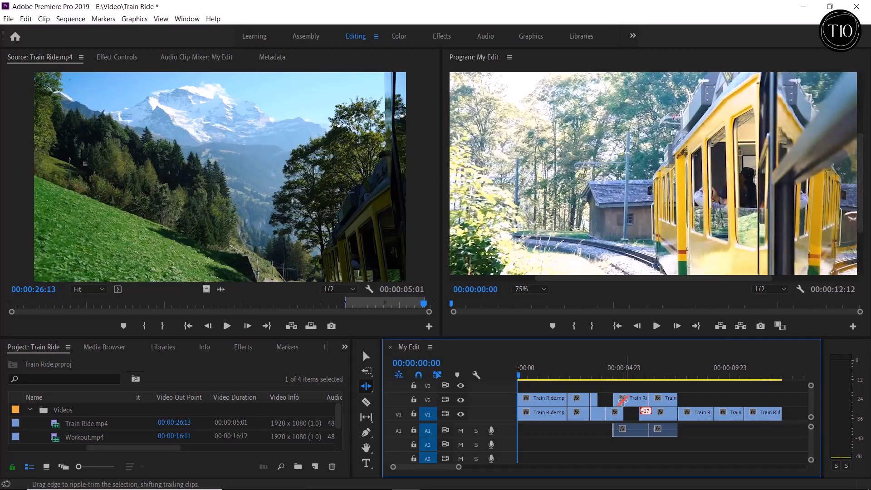
left_click(617, 379)
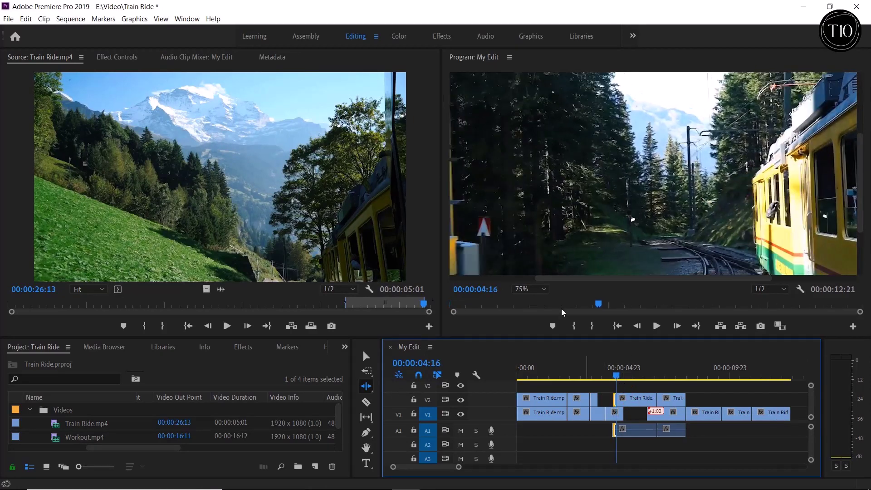
left_click(545, 289)
left_click(538, 301)
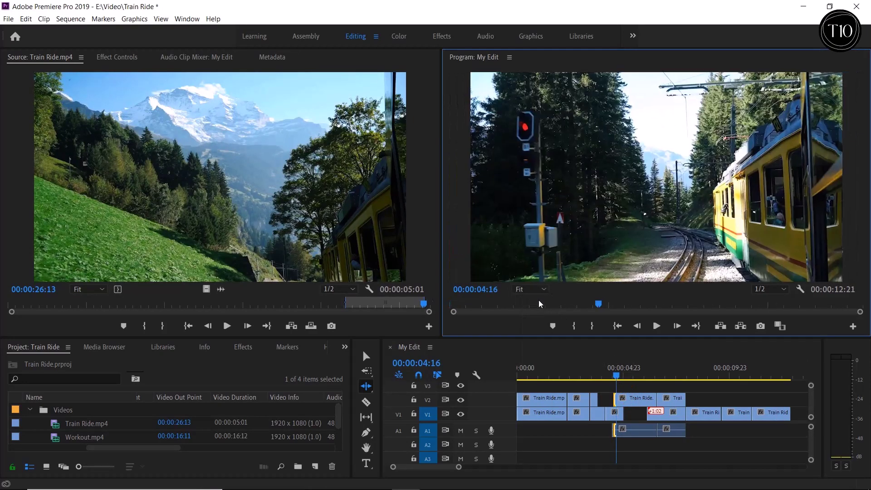
left_click_drag(648, 413, 632, 419)
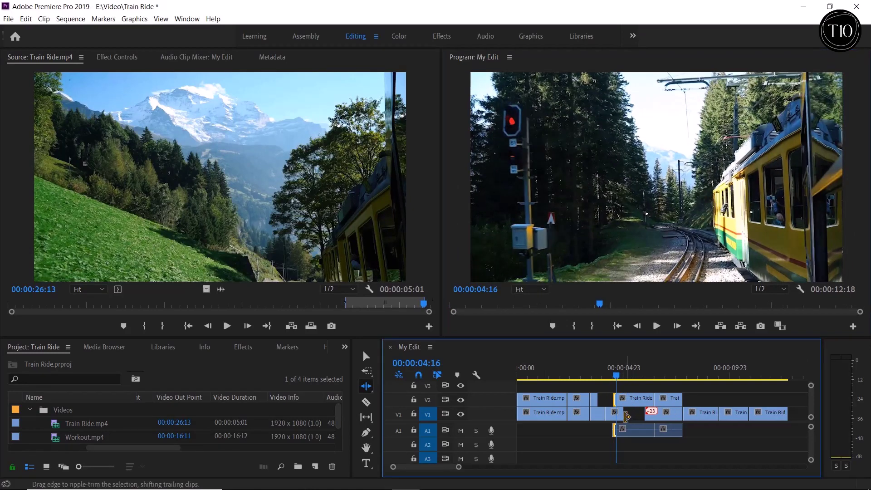
Roll the cut between the first two V2 clips and the cut between the second- and third-to-last V1 clips about one second earlier each.
left_click(368, 388)
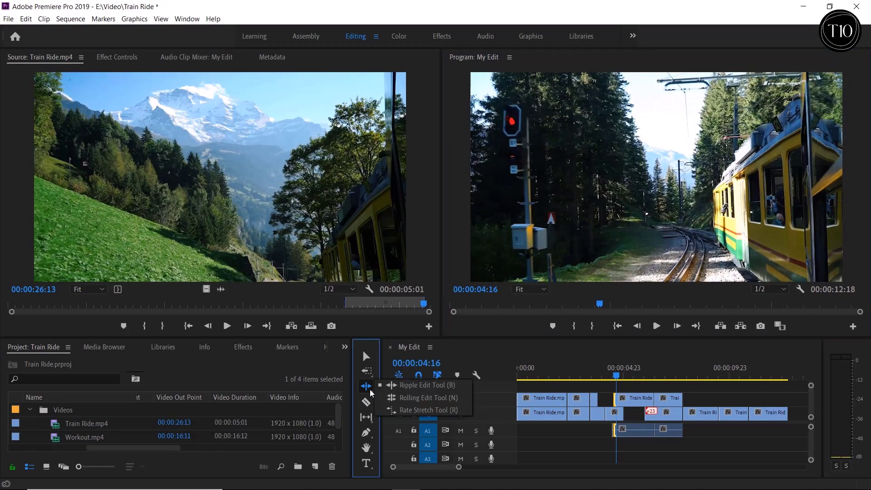
left_click(403, 399)
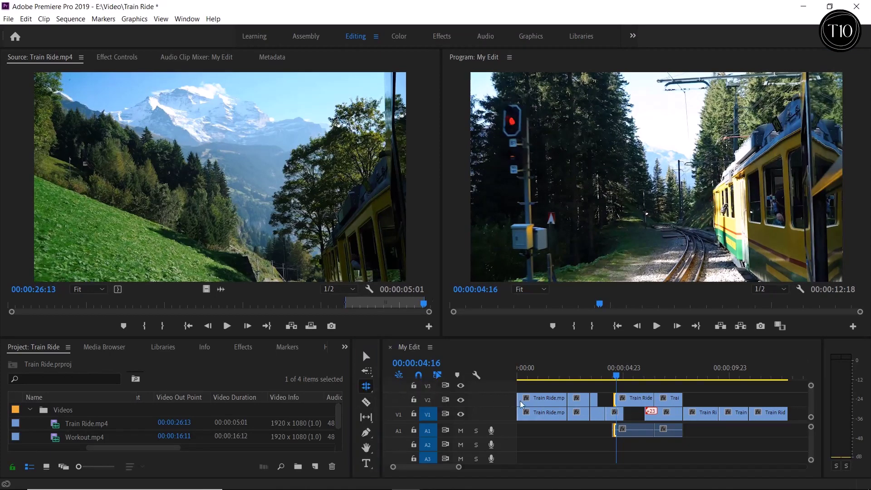
left_click(567, 398)
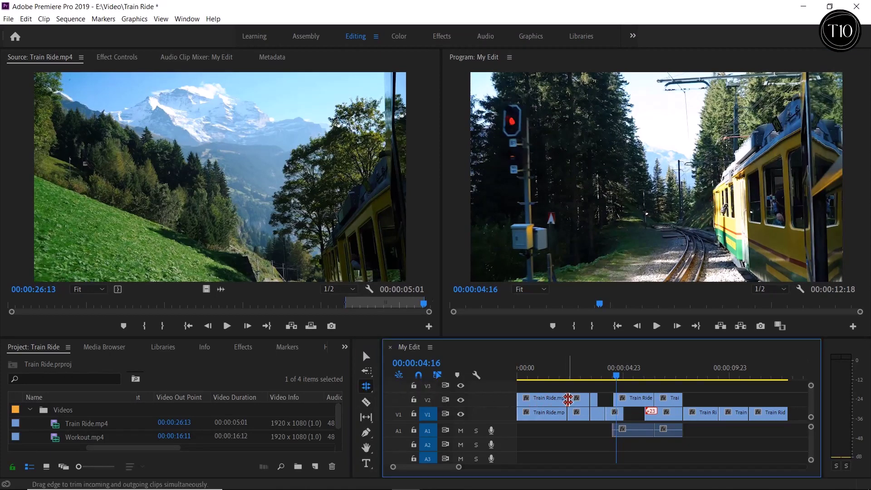
left_click(568, 376)
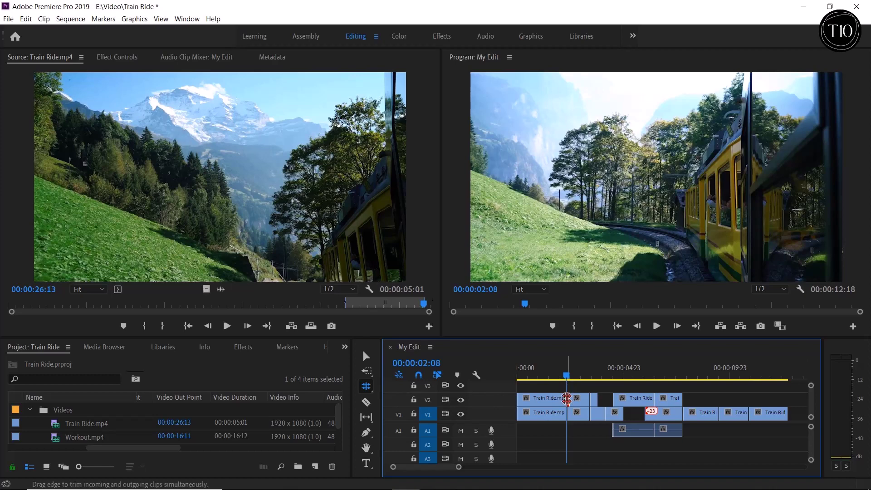
left_click_drag(567, 399, 546, 399)
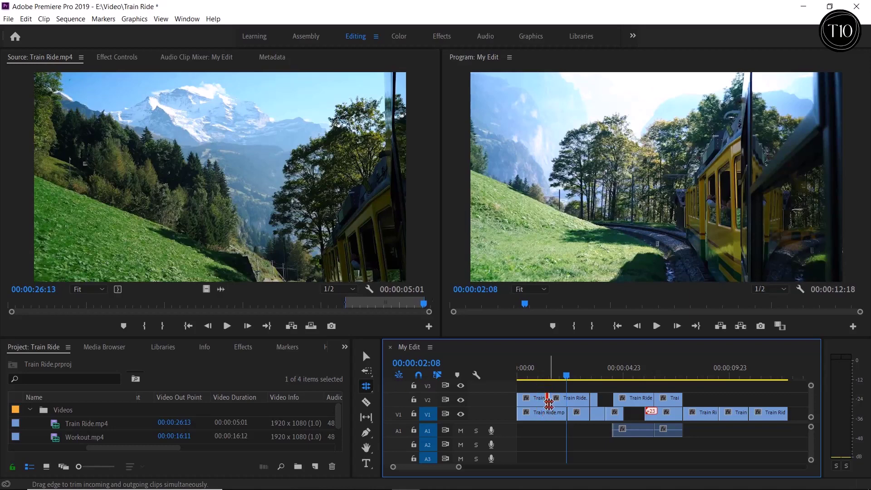
left_click(543, 377)
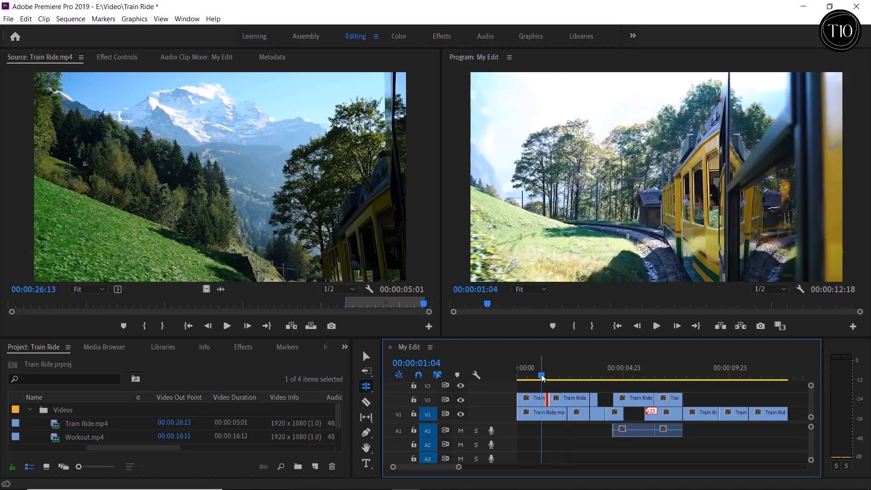
left_click_drag(543, 378, 538, 379)
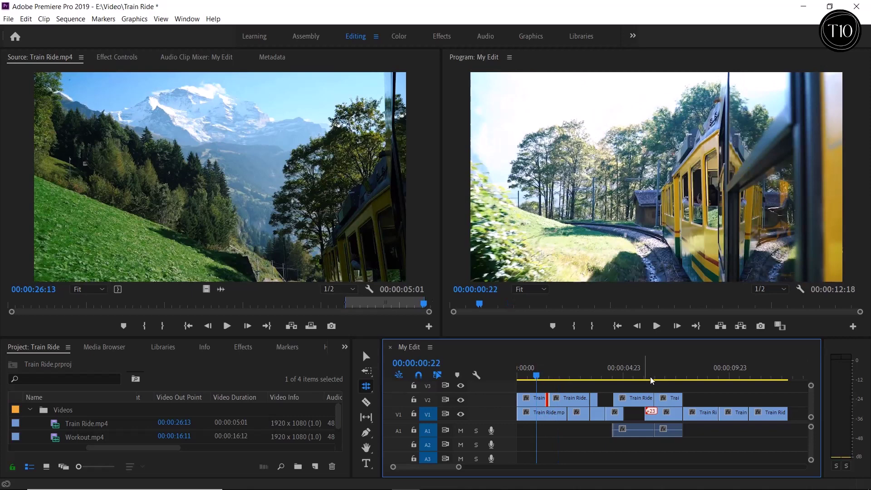
left_click(731, 374)
mouse_move(729, 377)
left_mouse_down()
mouse_move(759, 379)
mouse_move(717, 375)
mouse_move(725, 377)
left_mouse_up()
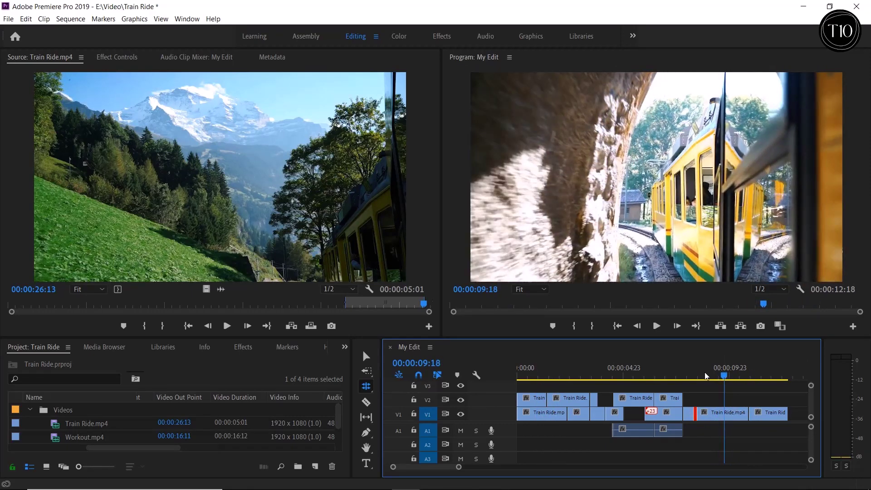
Rate-stretch the last V1 clip to 27.16% speed so it ends at about 00:00:17:16, and play it.
left_click(372, 387)
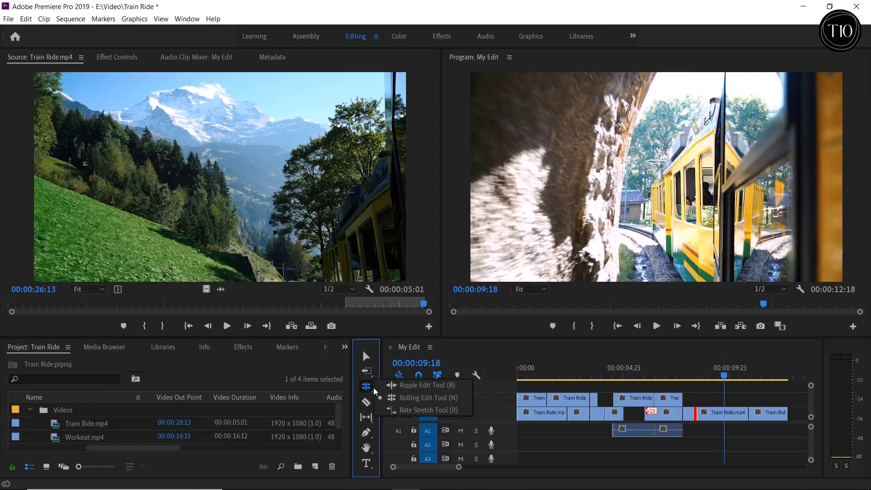
left_click(403, 410)
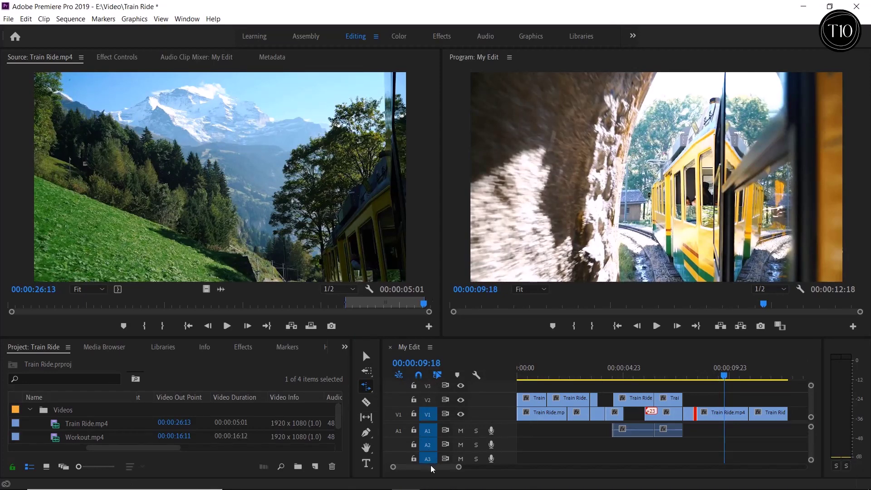
left_click_drag(431, 465, 435, 464)
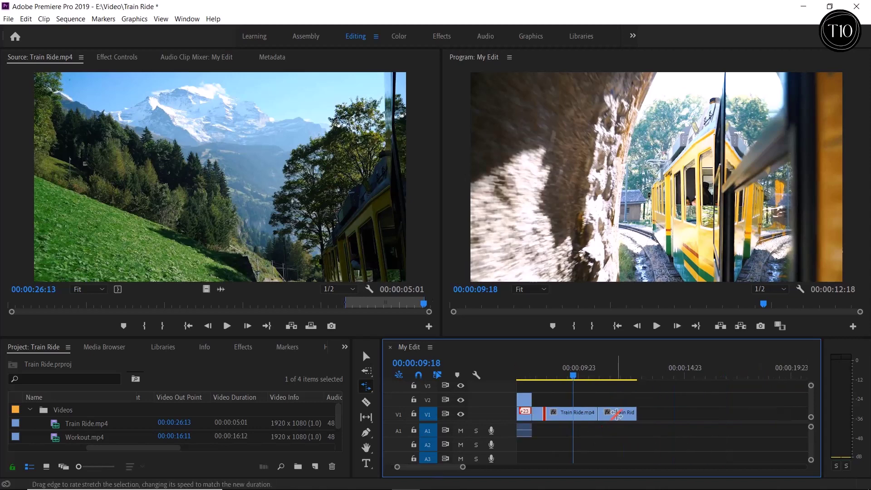
left_click_drag(614, 380, 600, 378)
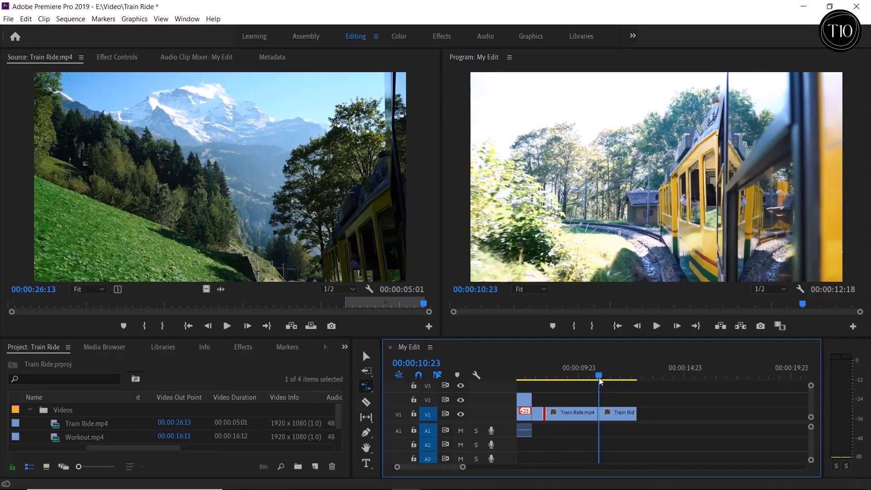
left_click(657, 326)
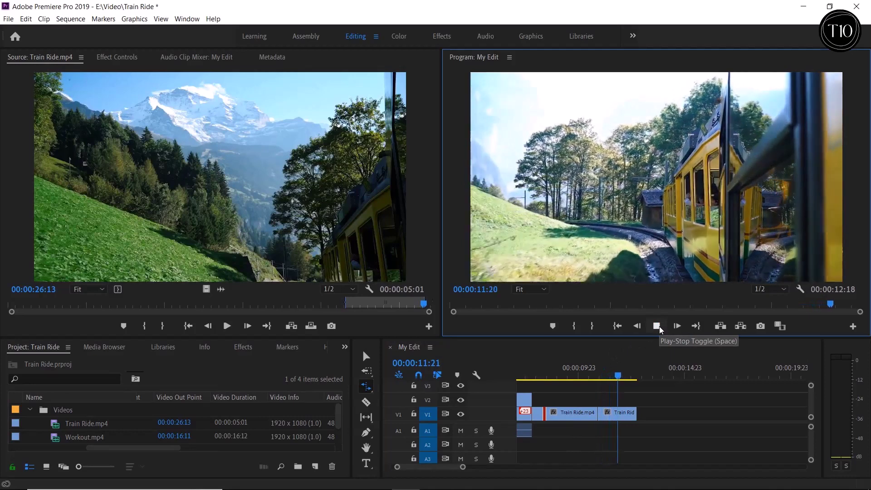
left_click(656, 326)
left_click_drag(636, 413, 741, 414)
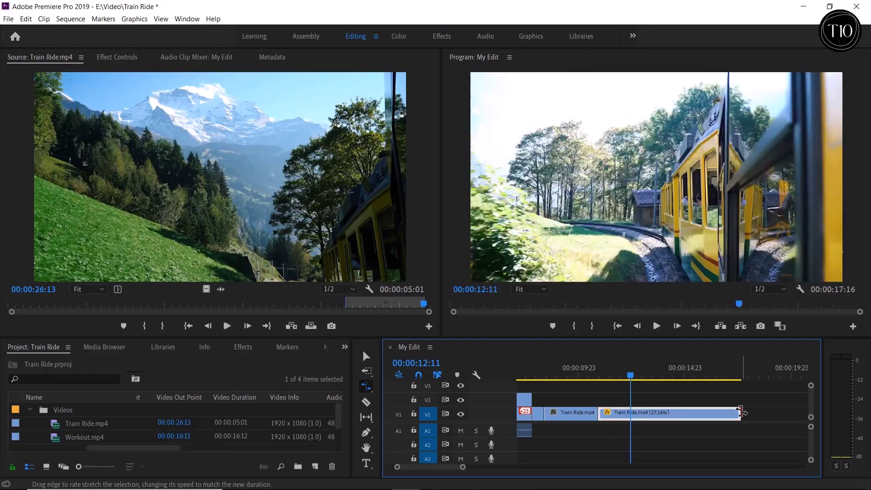
left_click(660, 329)
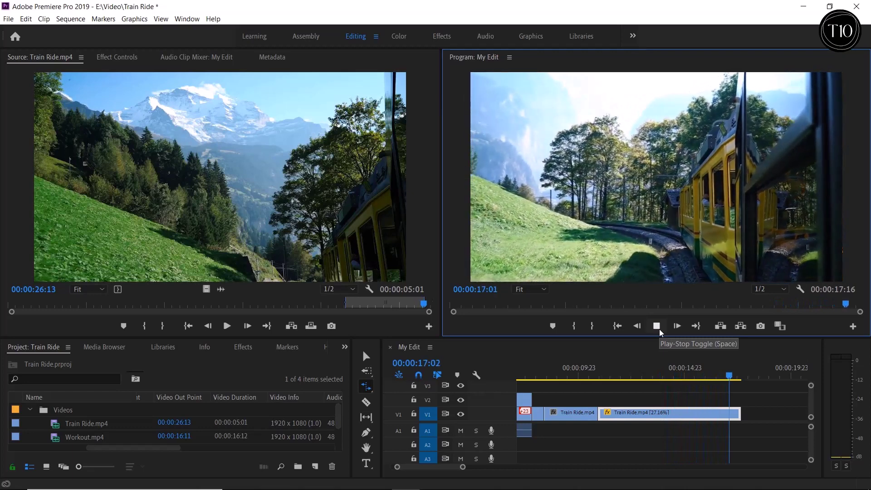
left_click(658, 327)
Rate-stretch the last V1 clip to 200% speed so it ends at about 00:00:11:20, and play it from its start.
left_click(726, 372)
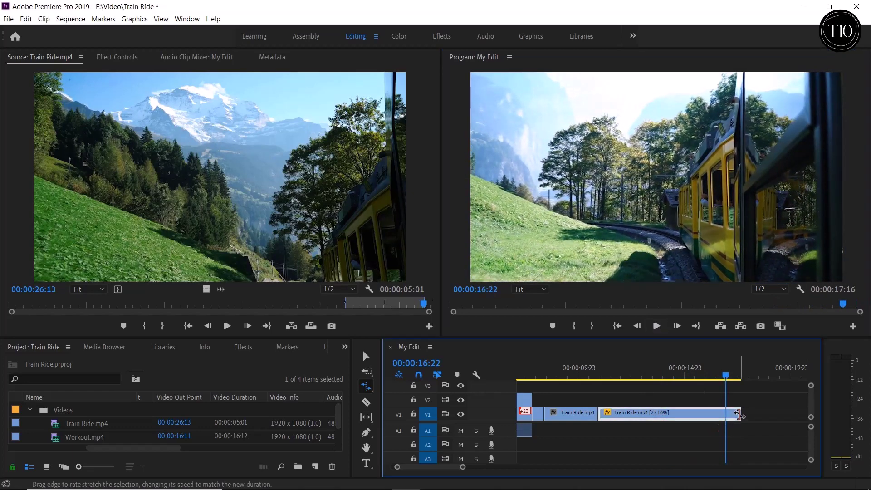
left_click_drag(739, 414, 617, 413)
left_click(599, 376)
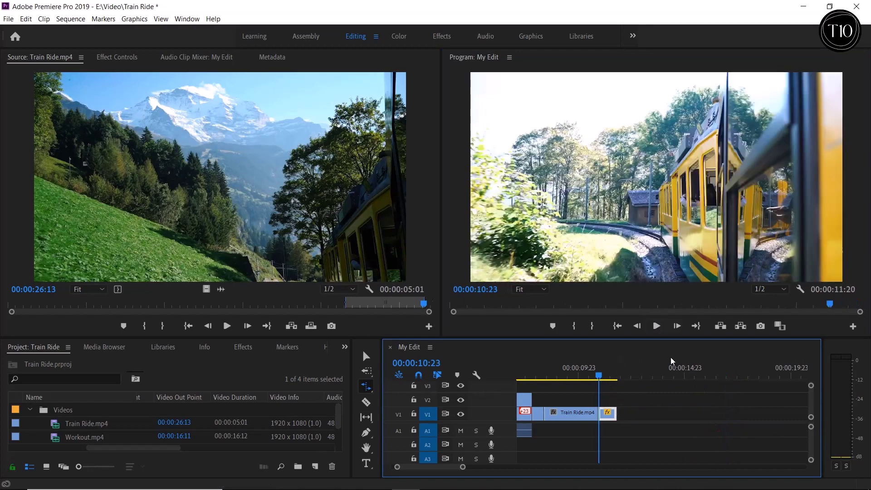
left_click(657, 326)
left_click(657, 326)
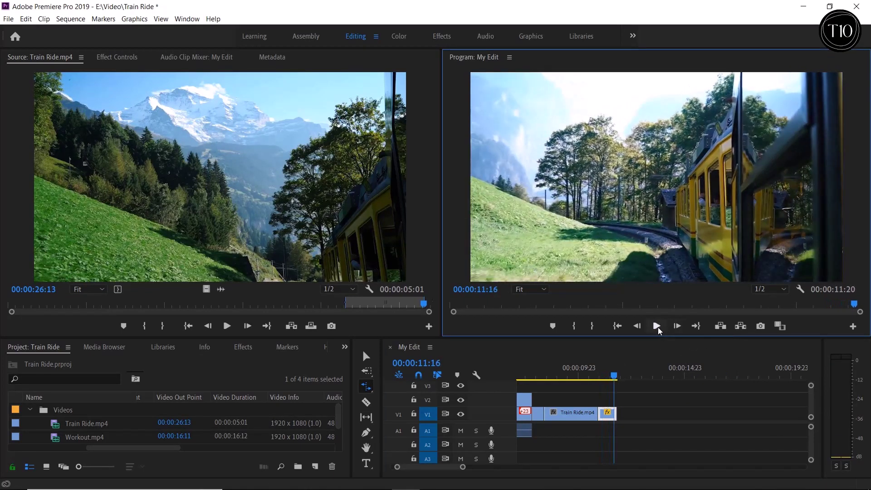
Set the last V1 clip's speed to 100% in the Clip Speed / Duration settings and play it.
left_click(366, 357)
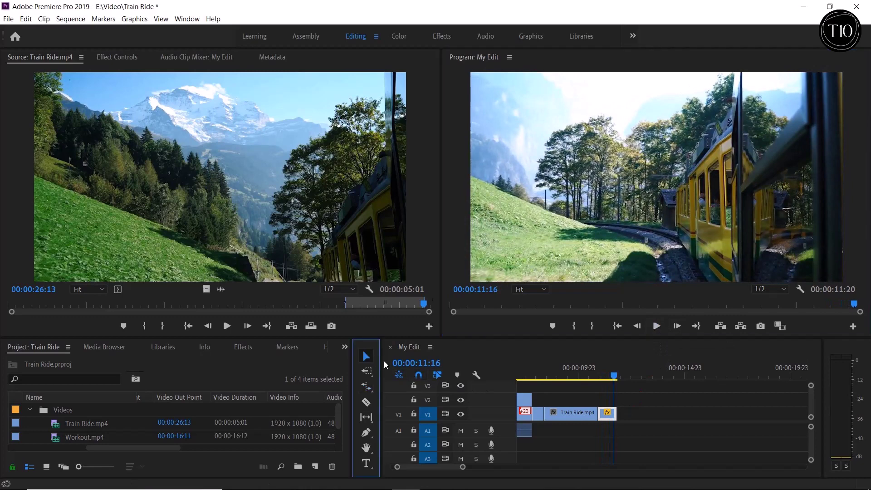
right_click(609, 415)
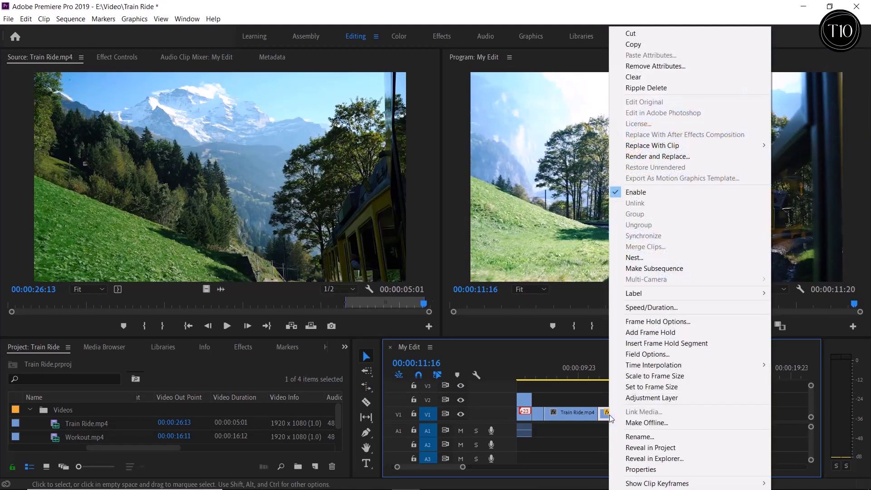
left_click(617, 308)
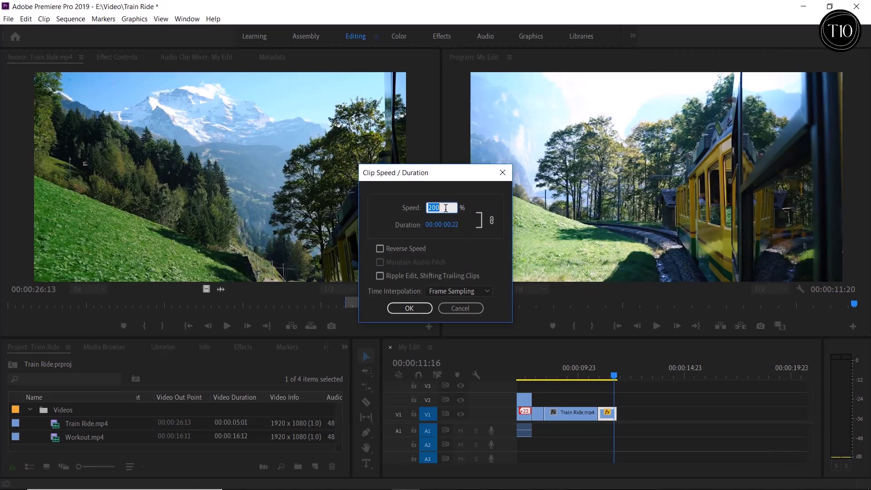
type("10")
left_click(422, 311)
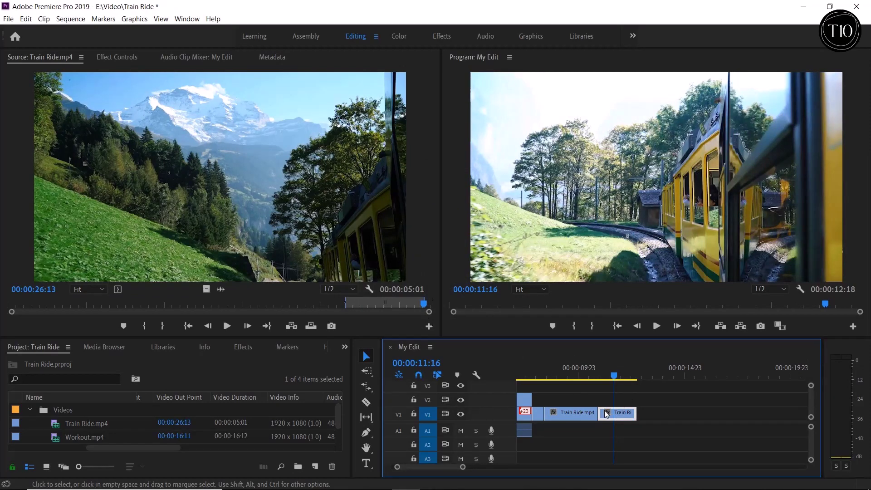
left_click(656, 326)
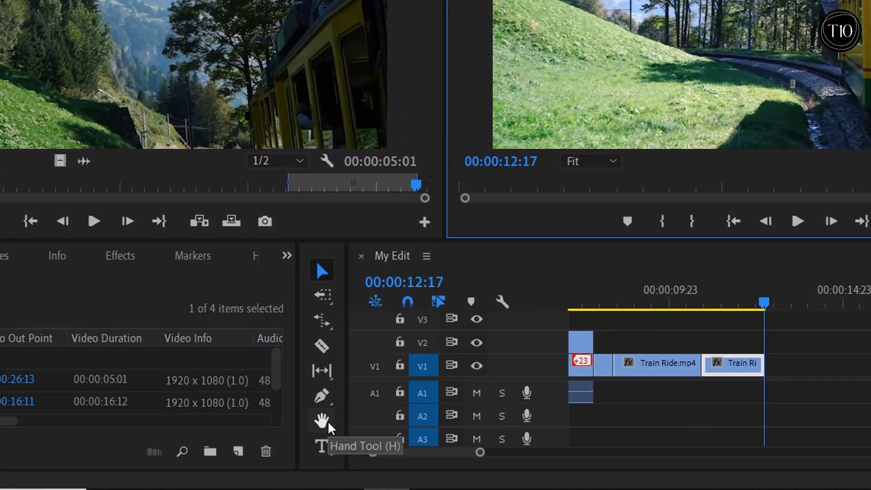
Use the Hand tool to pan the timeline to its beginning and the Program image at 150% zoom, and return the zoom to Fit.
left_click(329, 422)
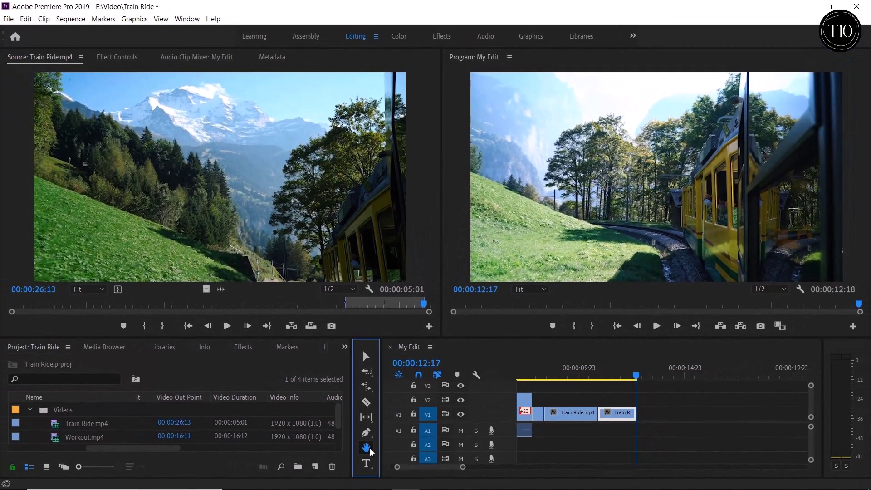
left_click_drag(563, 440, 716, 436)
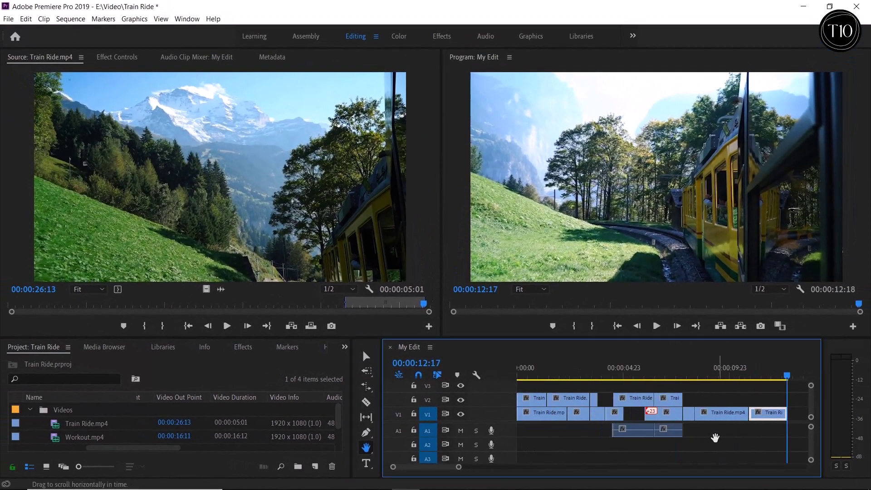
left_click(538, 290)
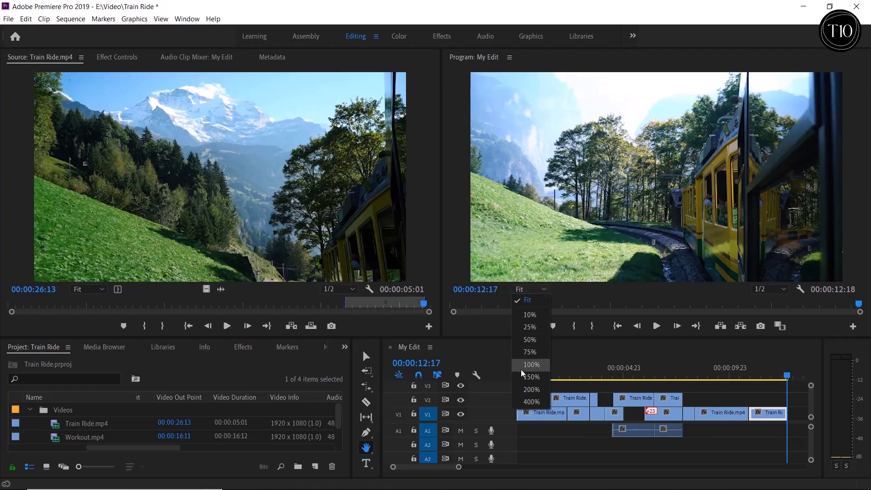
left_click(522, 375)
left_click_drag(799, 191, 631, 272)
left_click(544, 290)
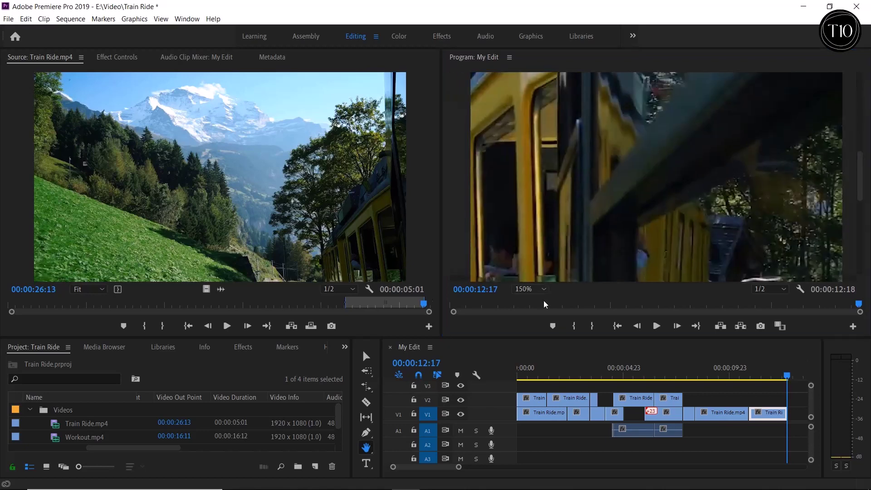
left_click(544, 301)
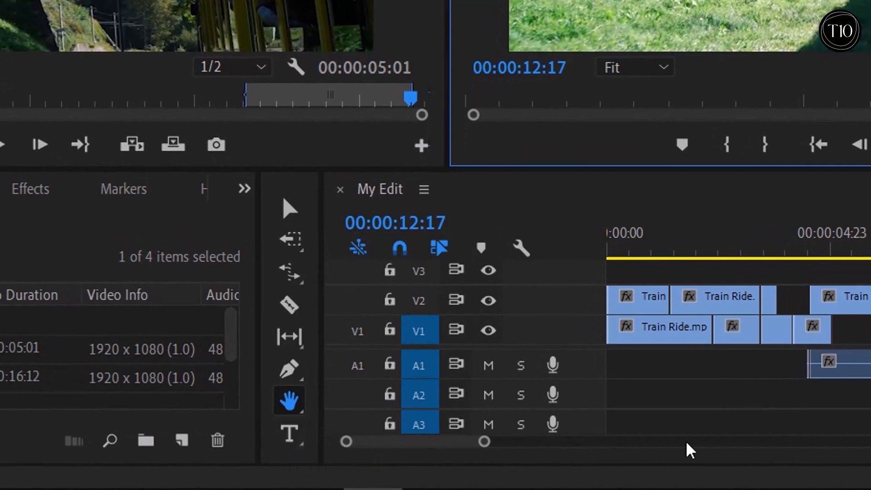
left_click(714, 443)
left_click_drag(426, 453, 385, 449)
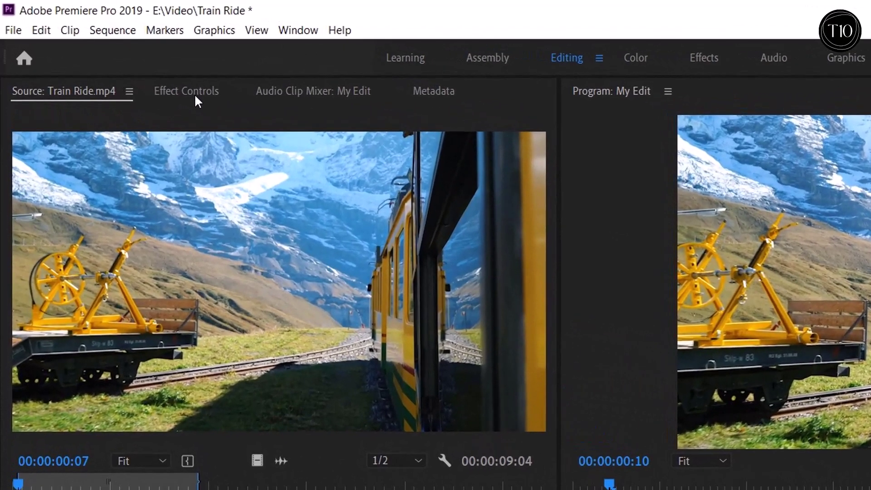
Show the effect controls of the V1 Train Ride.mp4 clip and change its Motion Position to 1134.0 horizontally and higher in the frame.
left_click(122, 59)
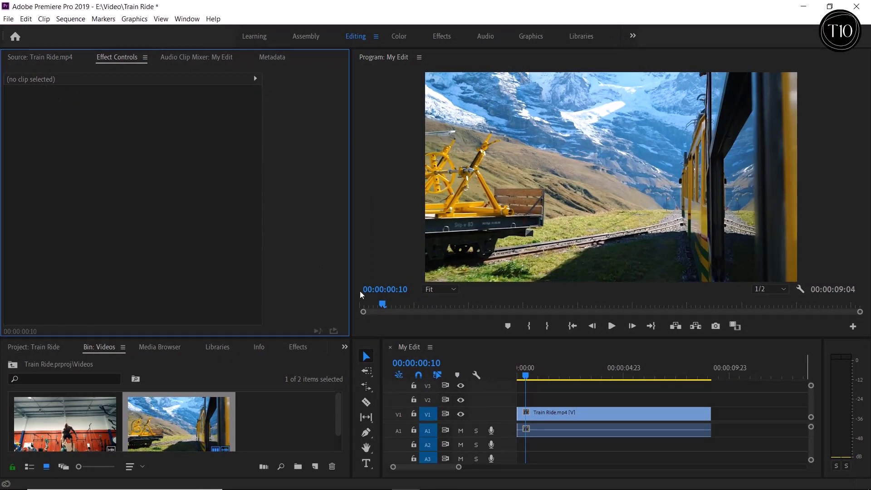
left_click(559, 413)
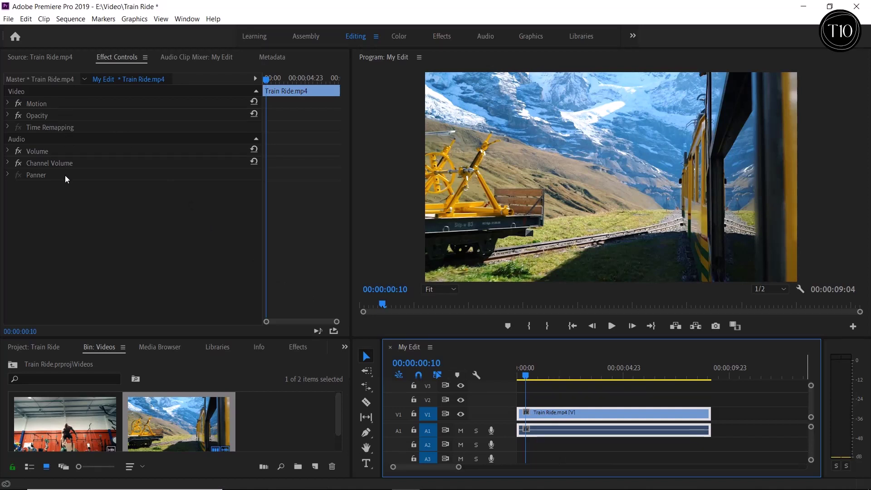
left_click(32, 91)
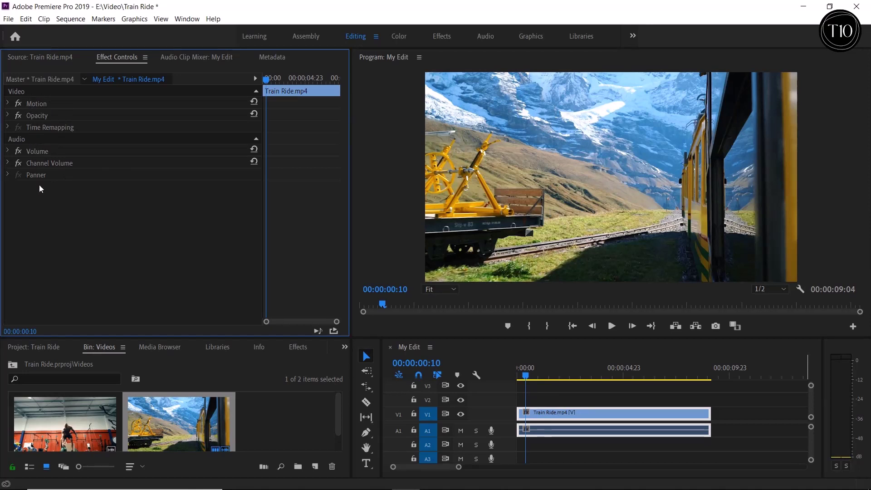
left_click(8, 103)
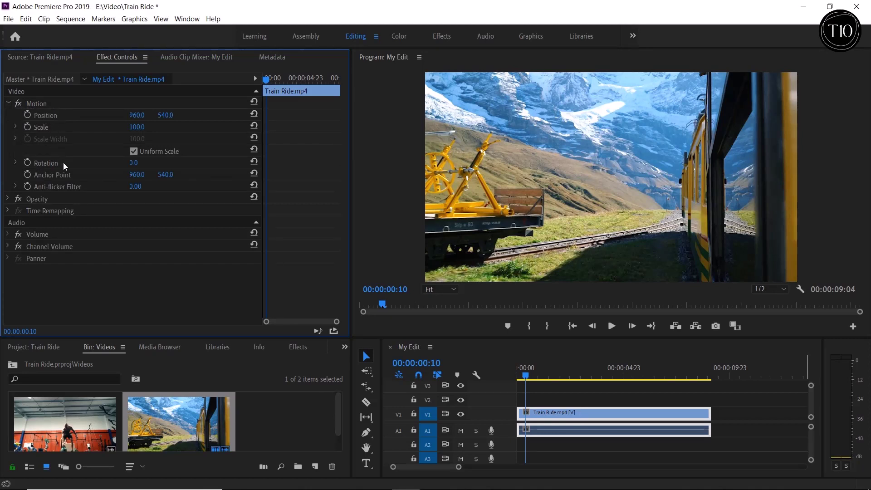
left_click(68, 113)
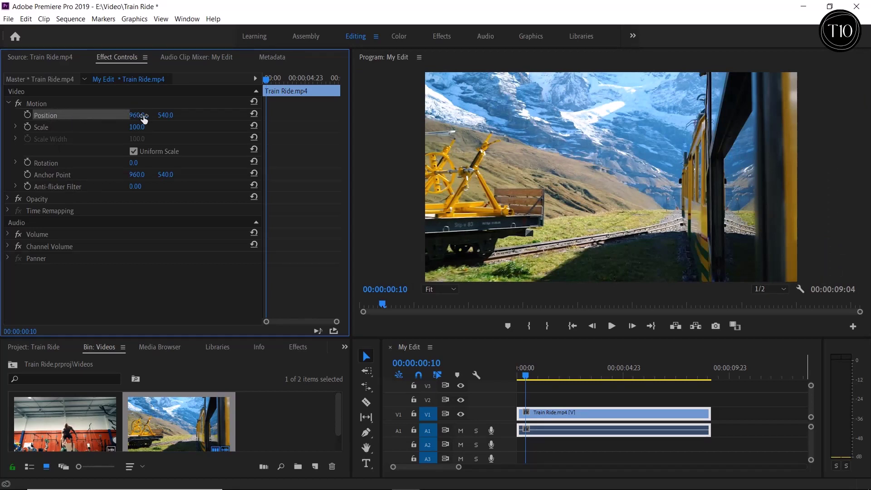
left_click_drag(145, 119, 96, 114)
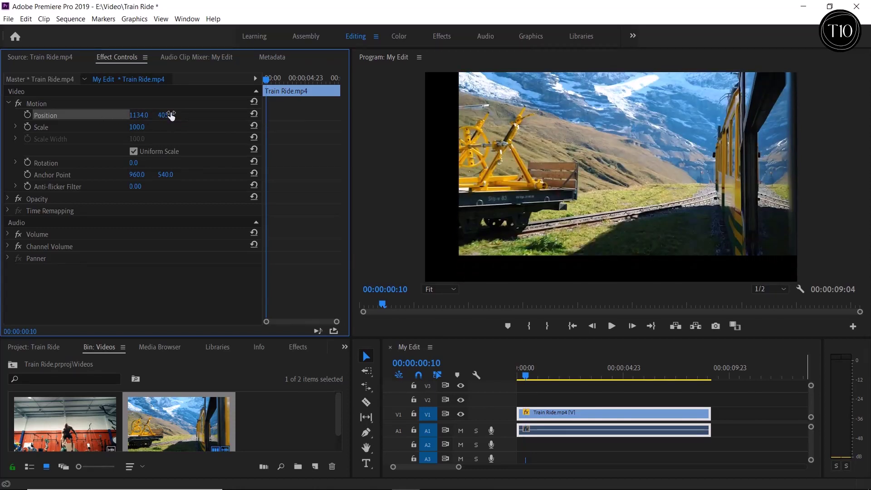
Reset the clip's Motion Position to its default and set its Scale to 65.0.
left_click(255, 114)
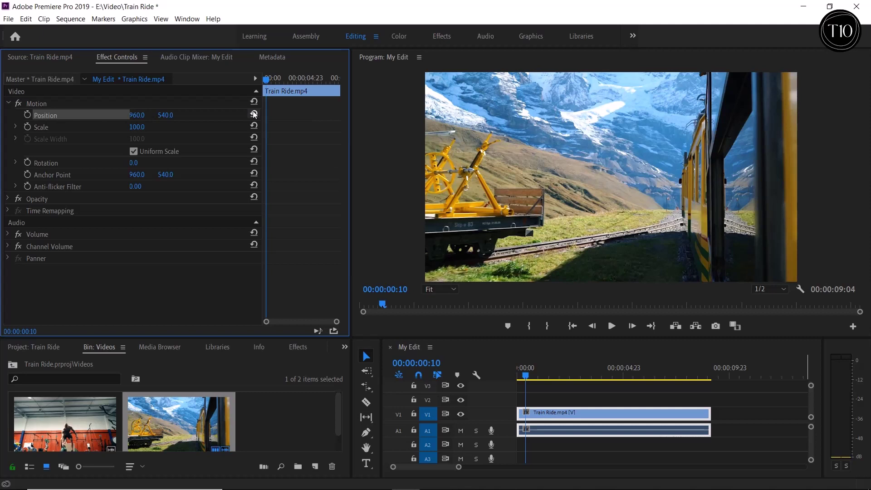
left_click(43, 127)
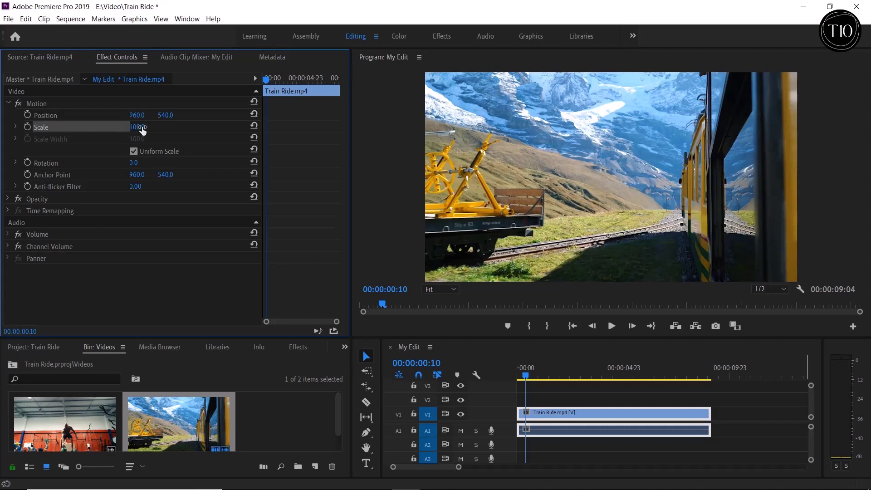
mouse_move(143, 131)
left_mouse_down()
mouse_move(233, 131)
mouse_move(114, 127)
mouse_move(146, 128)
left_mouse_up()
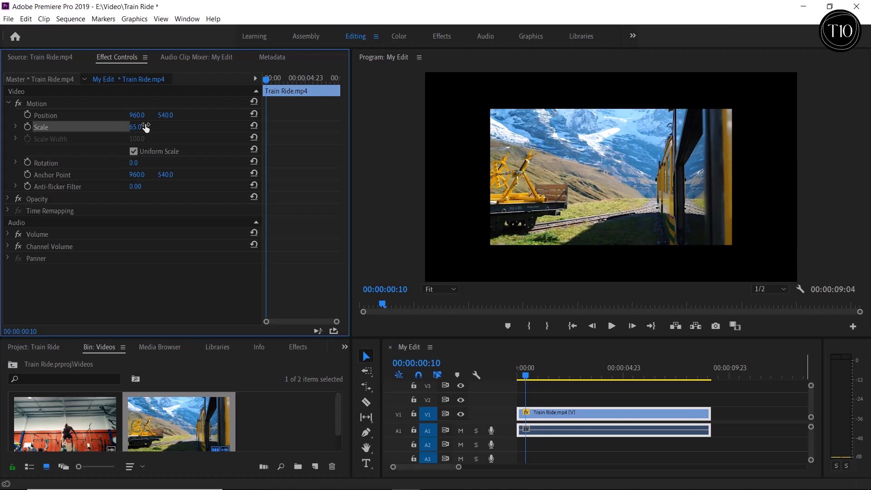
Set the clip's Rotation to -32.0° and reset all of its Motion properties to their defaults.
left_click(72, 162)
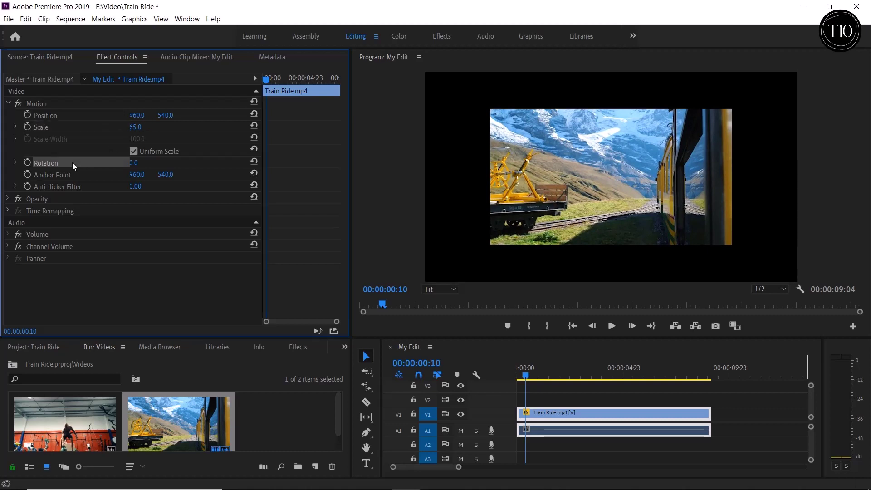
mouse_move(140, 164)
left_mouse_down()
mouse_move(165, 165)
mouse_move(124, 167)
left_mouse_up()
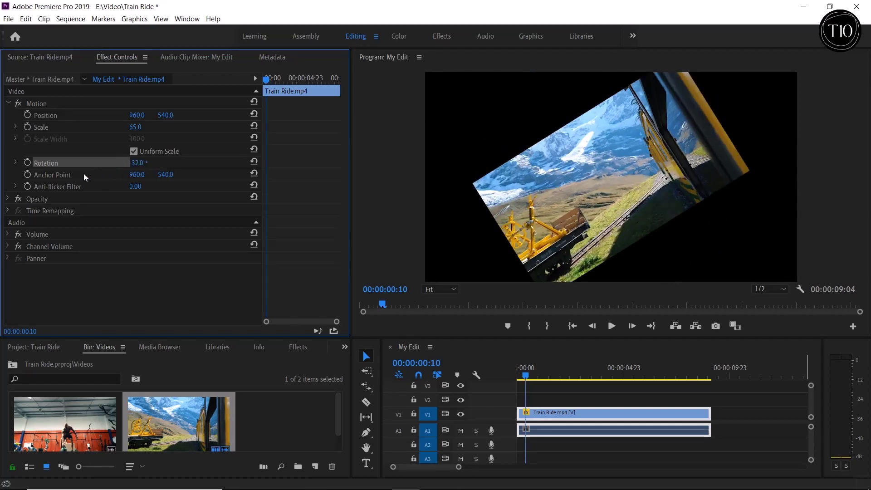
left_click(64, 176)
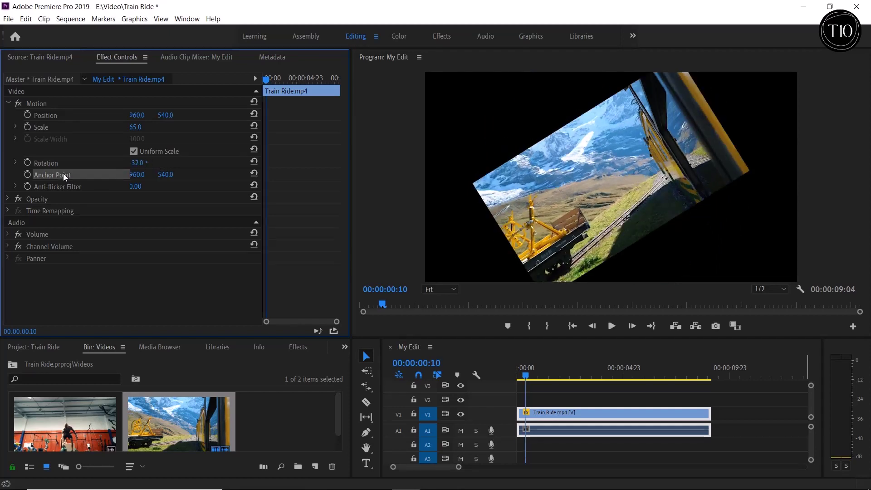
left_click(37, 105)
left_click(41, 104)
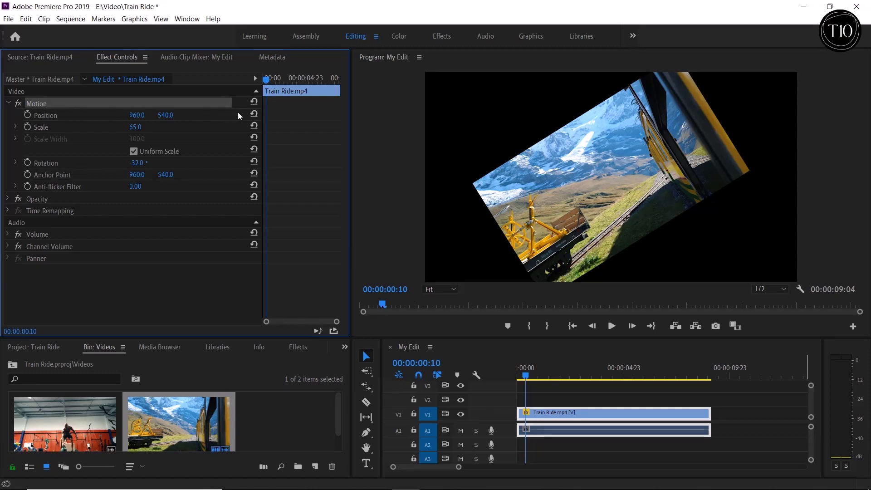
left_click(254, 102)
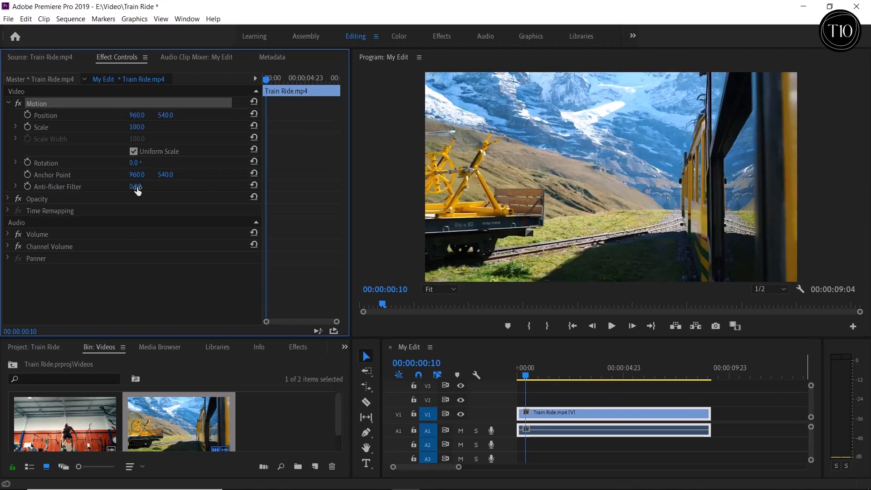
Expand the clip's Opacity settings and adjust the Opacity value, ending at 100.0% with a keyframe at 00:00:00:10.
left_click(8, 198)
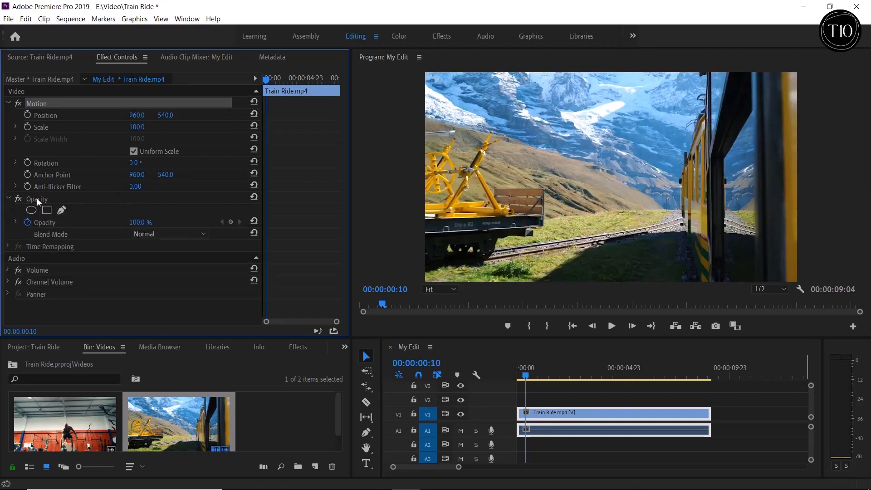
left_click_drag(136, 227, 154, 222)
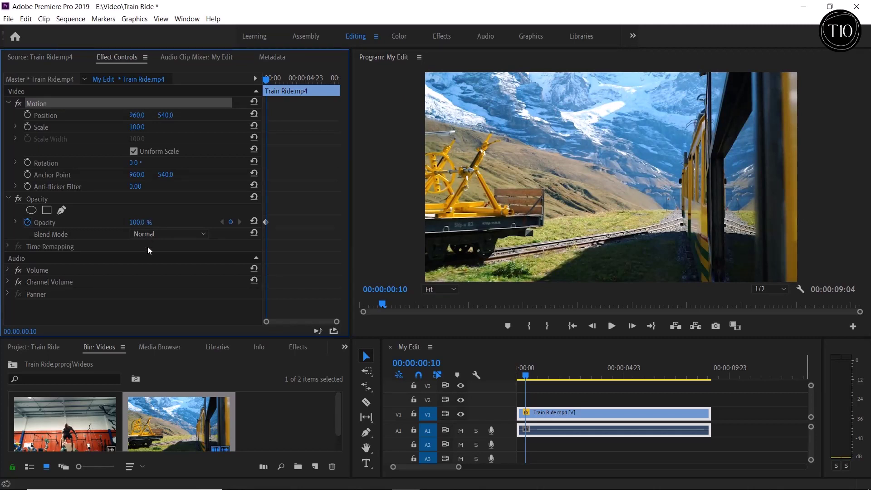
Search the effects for "blur", apply Gaussian Blur to the V1 Train Ride.mp4 clip, and set its Blurriness to 47.0.
left_click(297, 347)
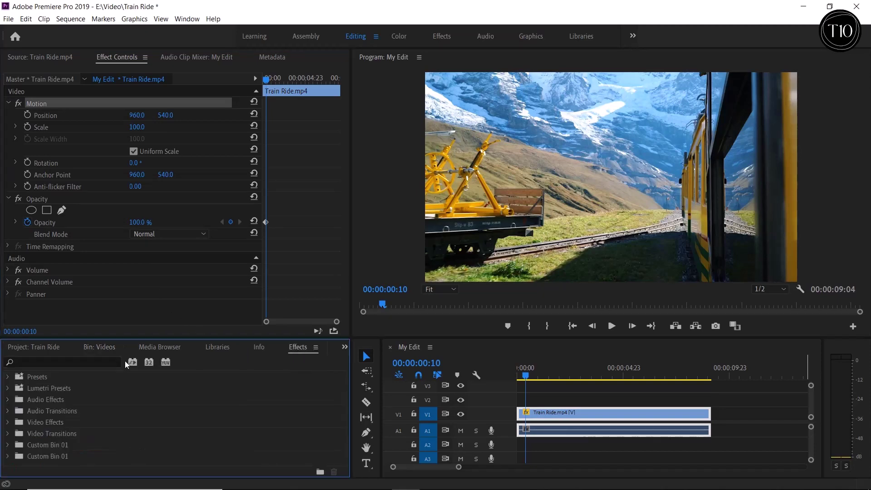
left_click(97, 362)
type("blur")
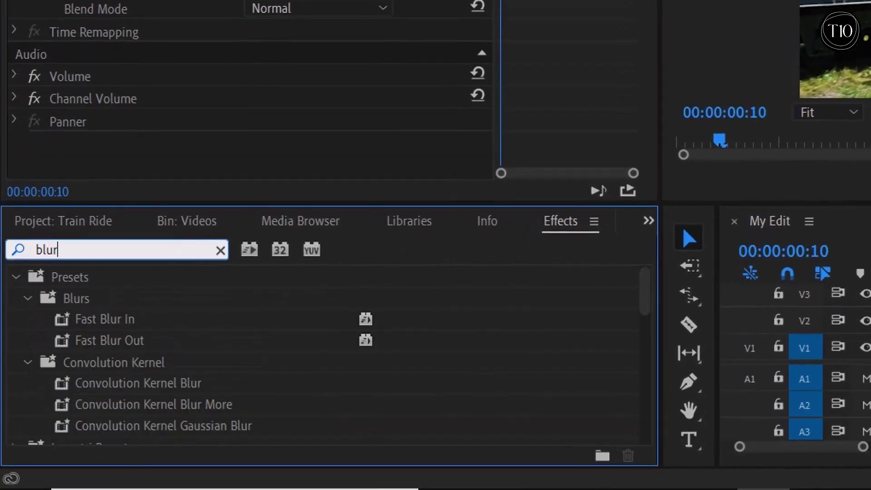
scroll(238, 349, "down", 5)
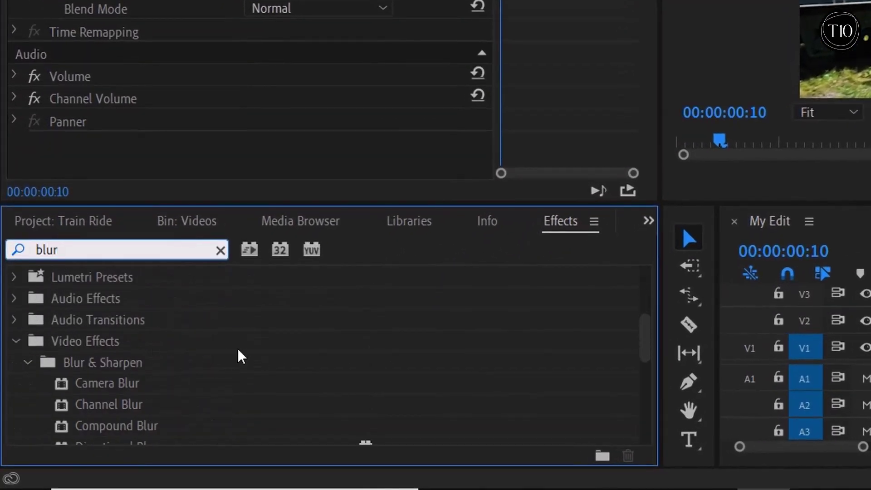
scroll(238, 349, "down", 2)
scroll(238, 348, "down", 2)
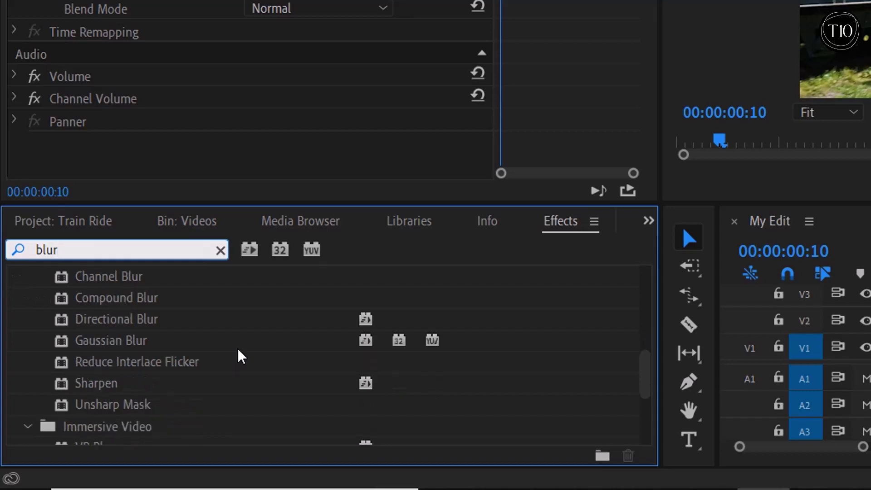
left_click_drag(104, 338, 381, 366)
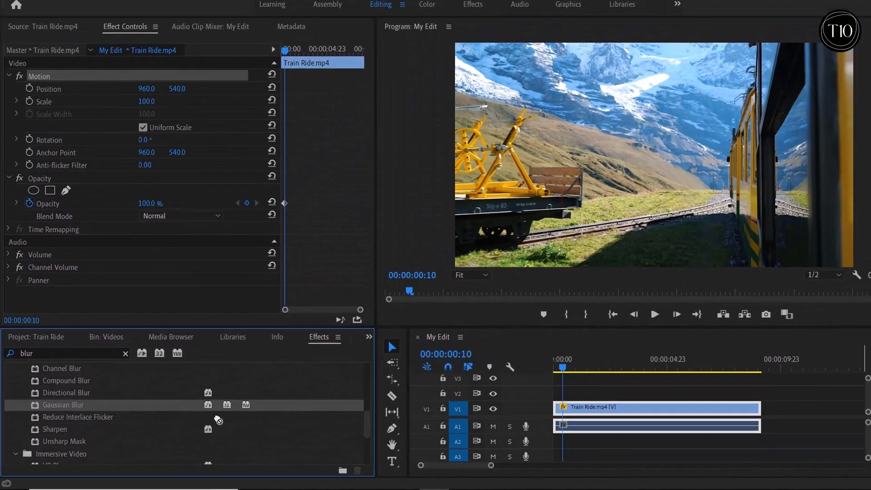
left_click_drag(218, 420, 547, 413)
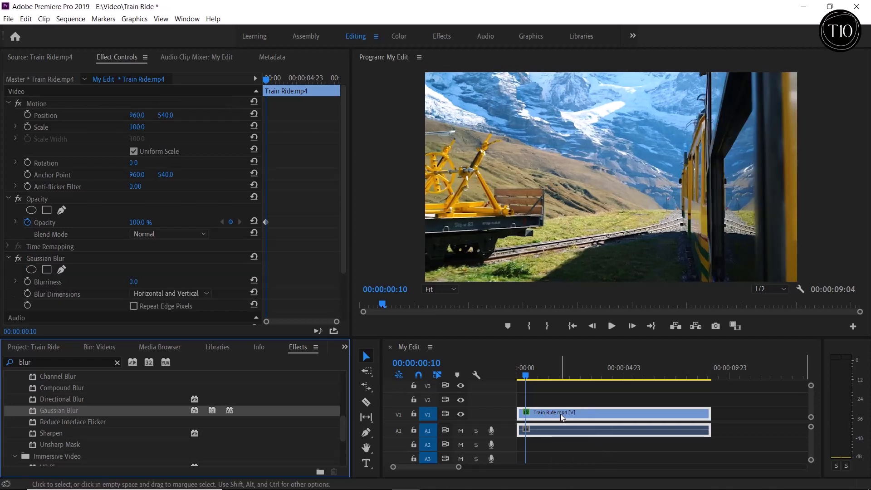
left_click(59, 257)
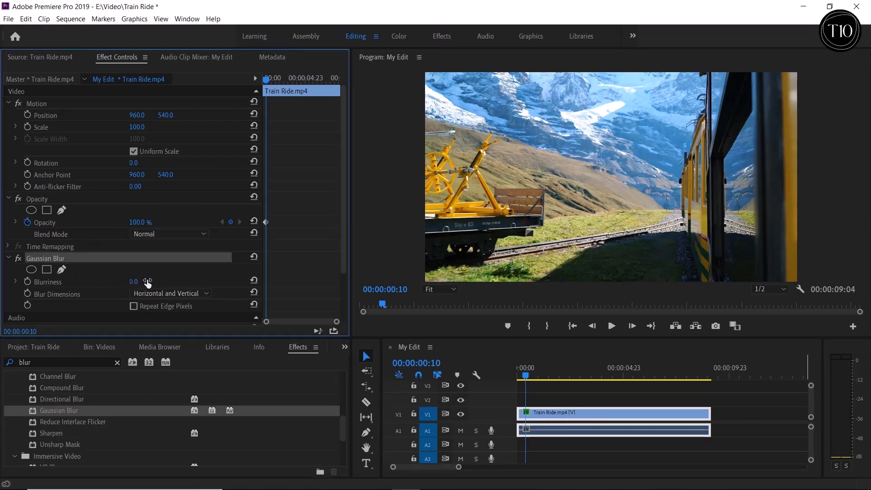
mouse_move(133, 284)
left_mouse_down()
mouse_move(210, 283)
mouse_move(131, 283)
mouse_move(146, 284)
left_mouse_up()
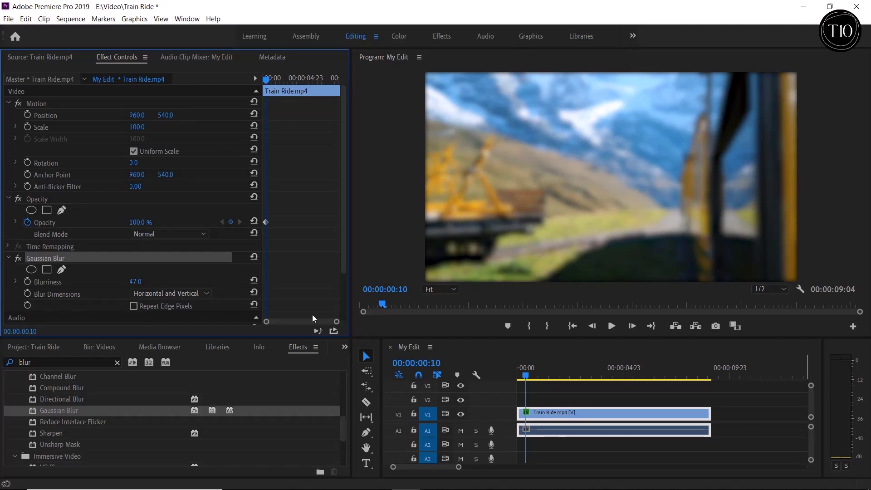
Search the effects for "roughen edges" and apply Roughen Edges to the V1 Train Ride.mp4 clip.
left_click(76, 361)
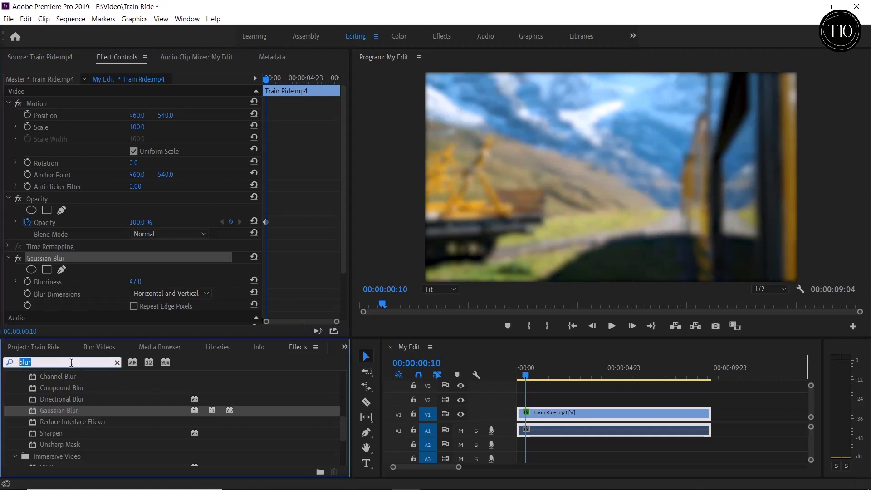
key("BackSpace")
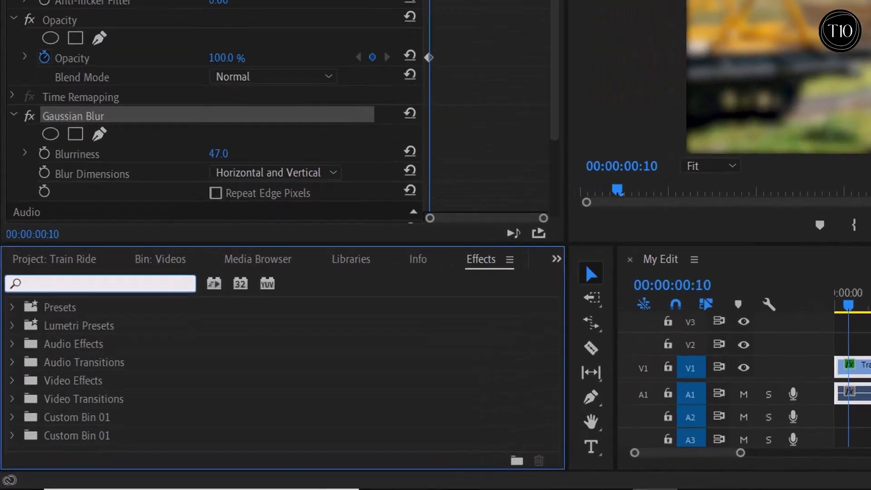
type("roughen edge")
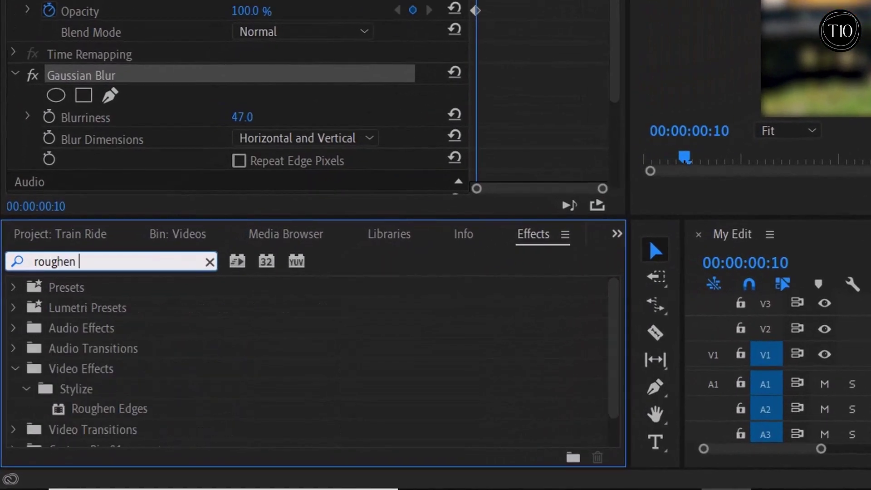
type("s")
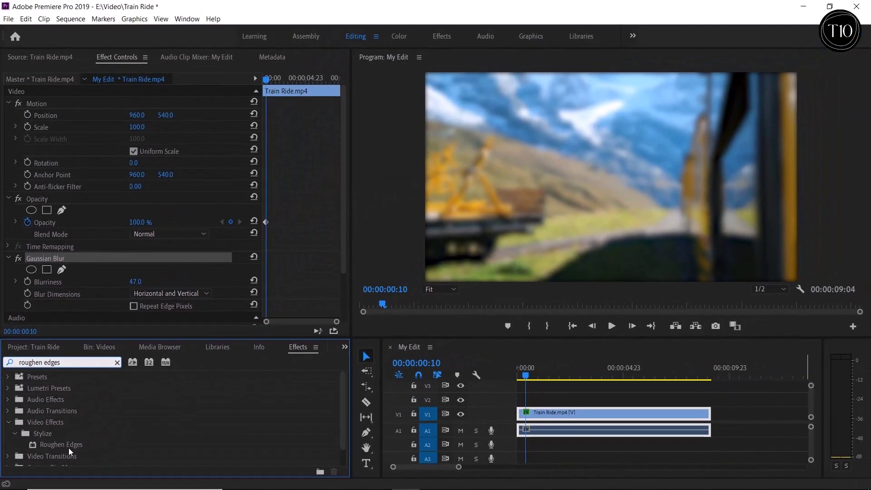
left_click(71, 445)
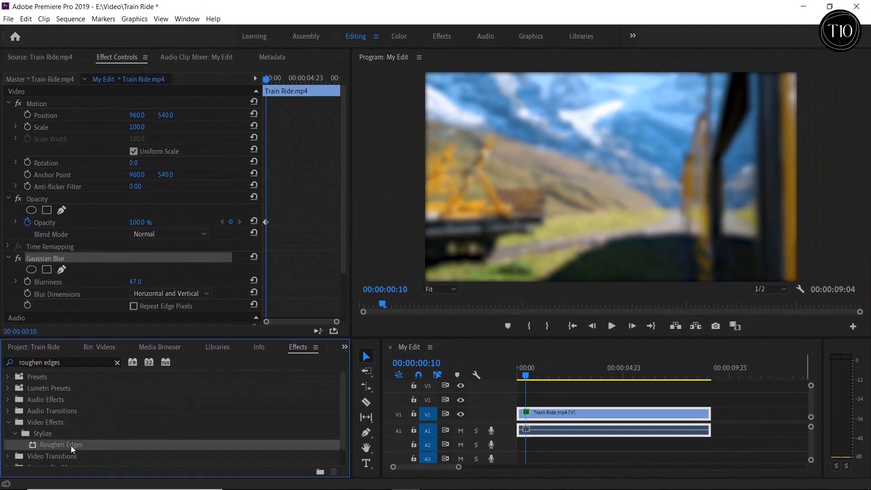
left_click_drag(70, 446, 570, 415)
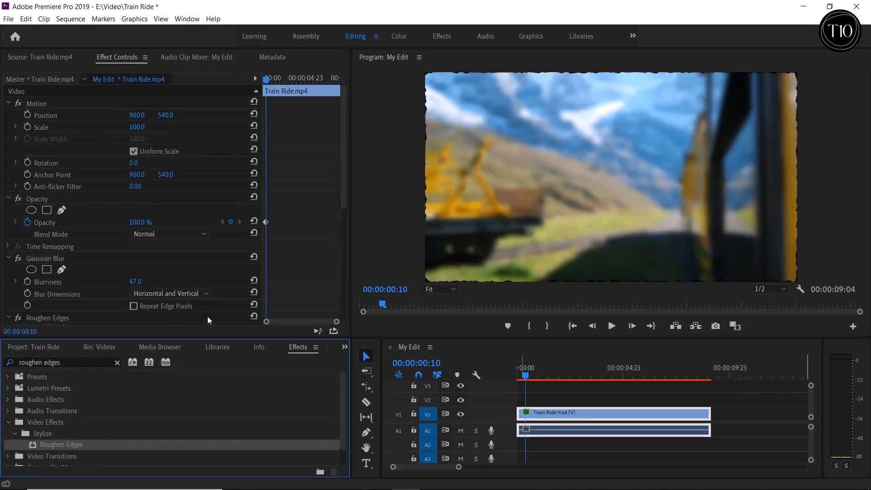
Collapse the Gaussian Blur settings and set the Edge Type of Roughen Edges to Roughen Color.
left_click(8, 258)
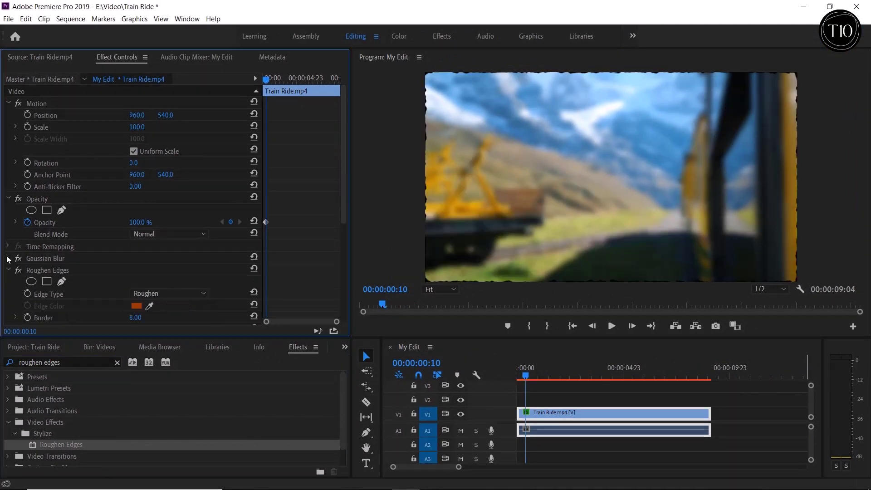
left_click(59, 271)
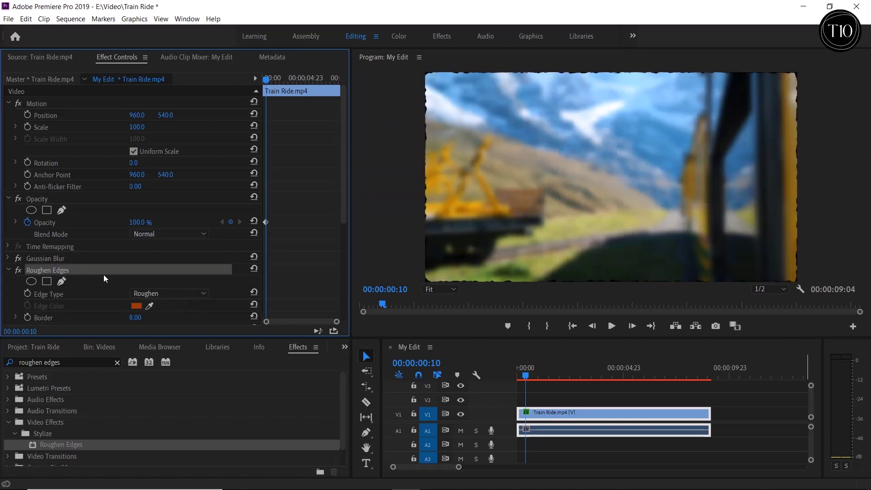
left_click(156, 293)
left_click(197, 306)
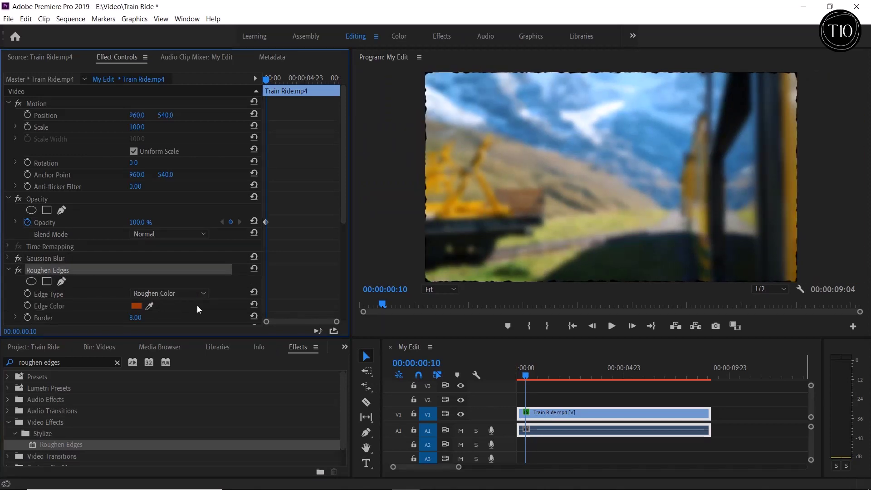
Set the Border of Roughen Edges to 442.00 and its Scale to 173.0.
scroll(197, 306, "down", 3)
mouse_move(139, 272)
left_mouse_down()
mouse_move(182, 275)
mouse_move(134, 274)
left_mouse_up()
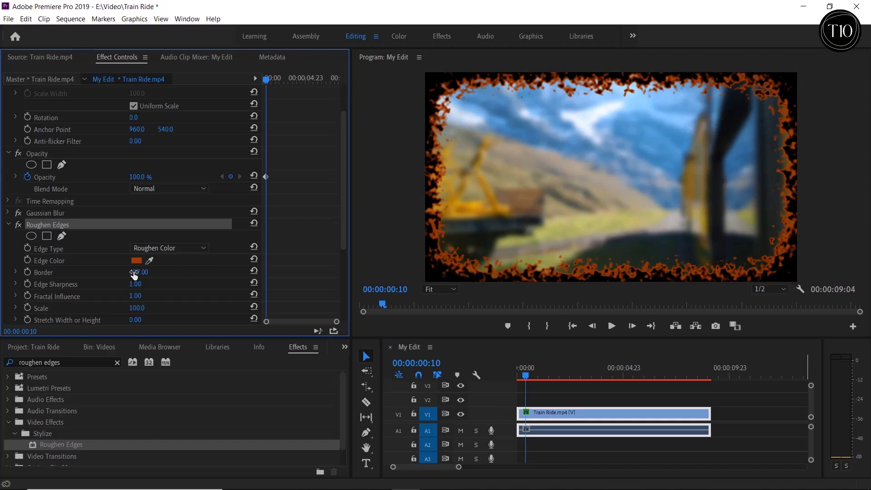
left_click_drag(134, 275, 144, 276)
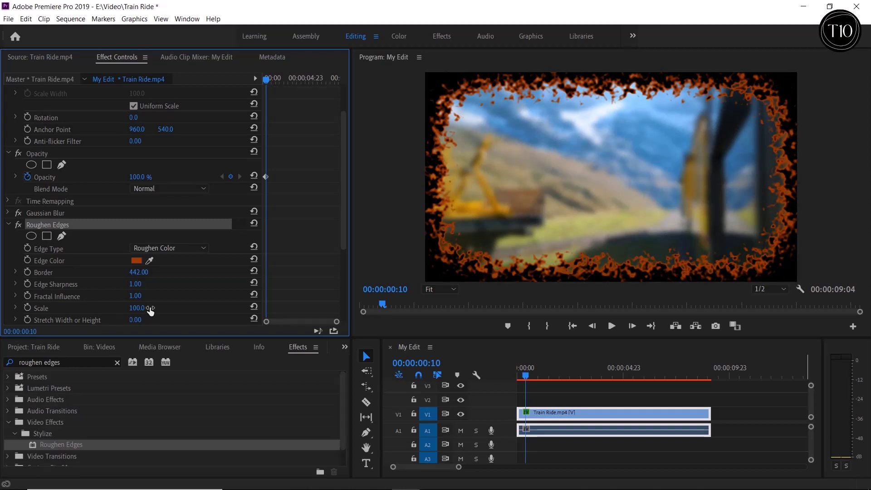
left_click_drag(150, 312, 62, 224)
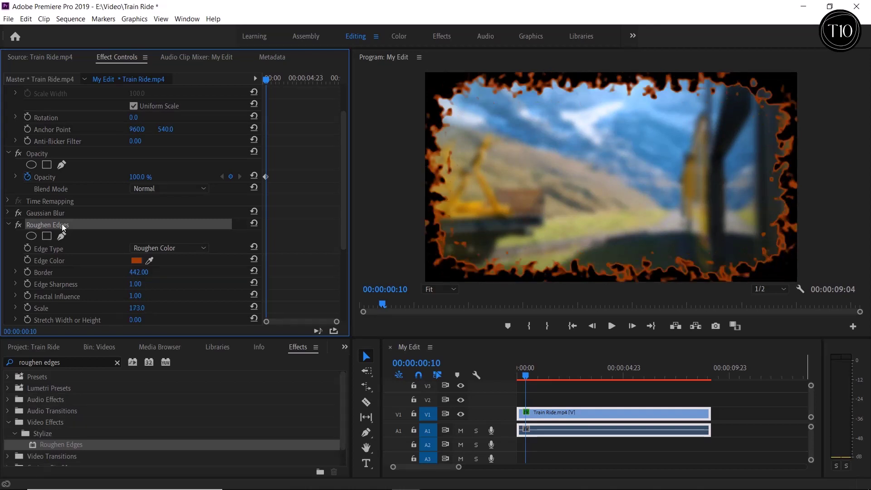
left_click(62, 224)
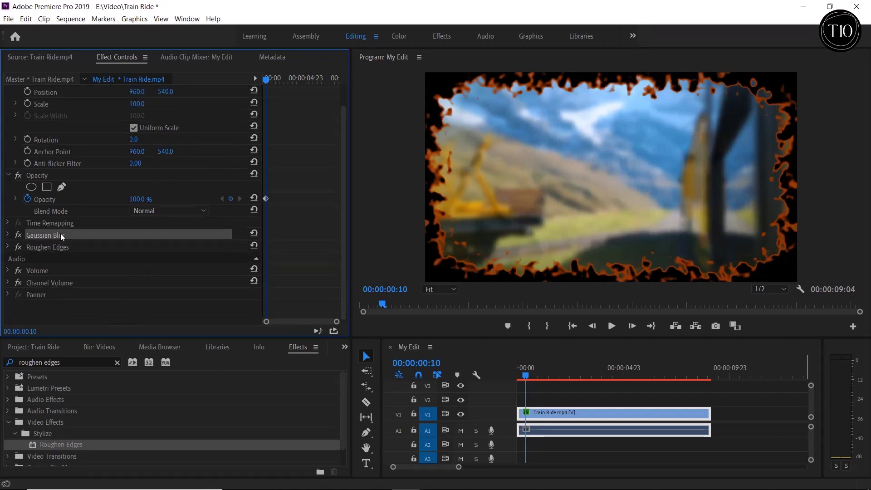
Place Gaussian Blur below Roughen Edges in the Train Ride clip's effect order and preview the rendered result.
left_click_drag(61, 233, 64, 252)
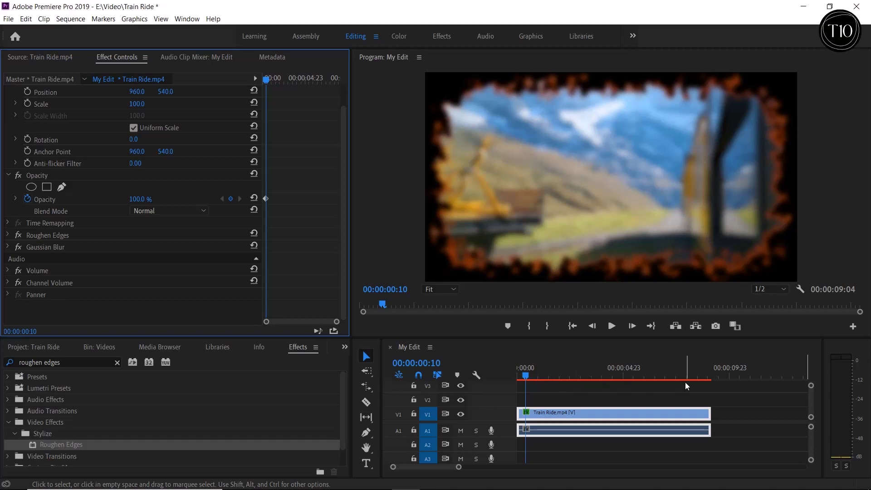
left_click(612, 327)
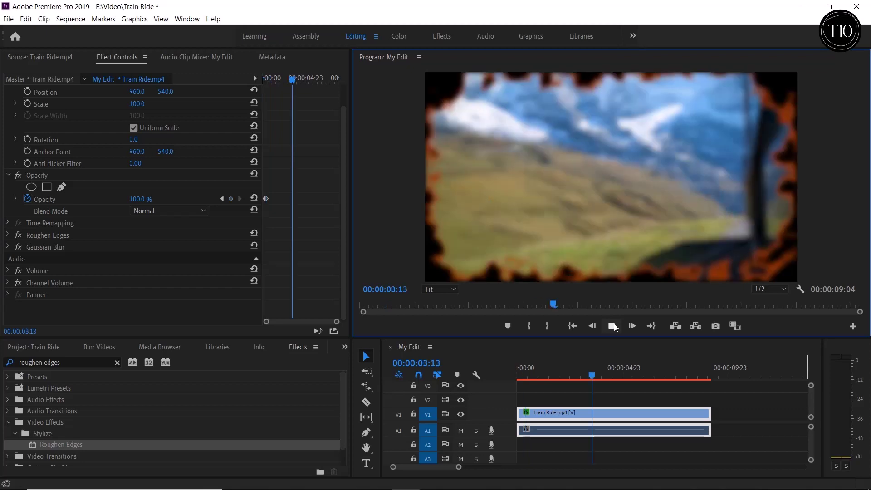
left_click(613, 326)
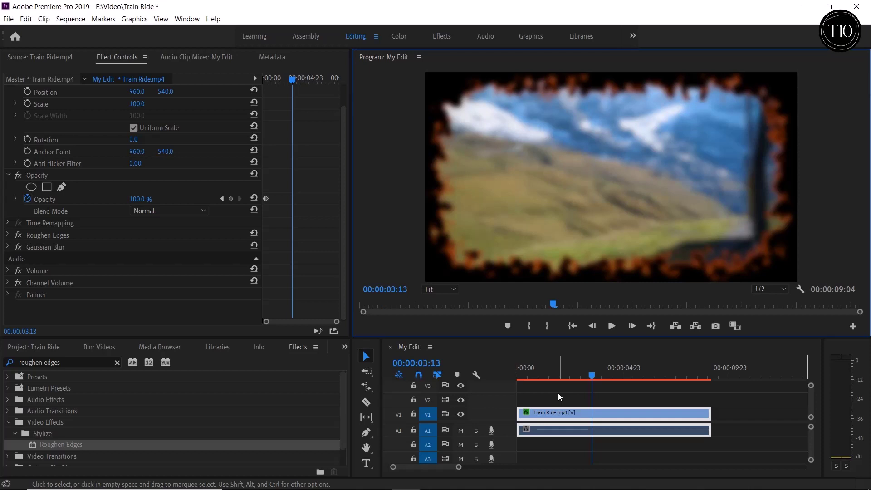
key("Return")
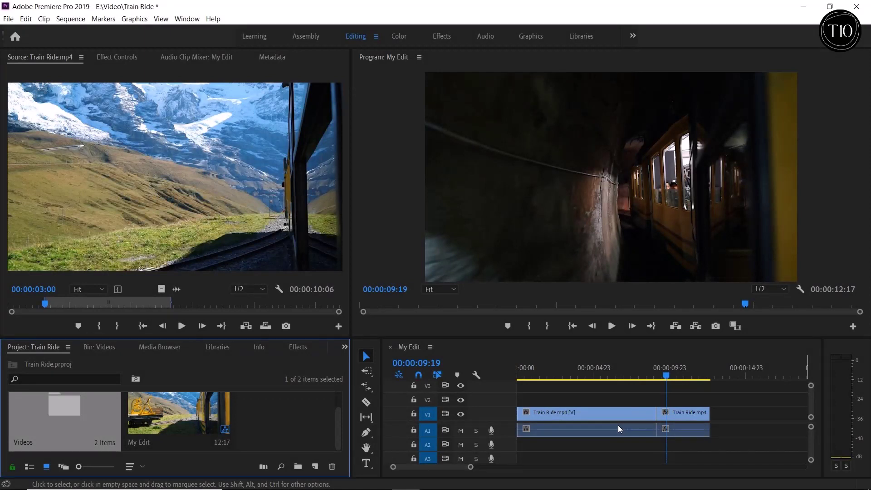
Find Cross Dissolve among the Dissolve transitions and apply this default transition at the cut between the two Train Ride clips.
key("shift+7")
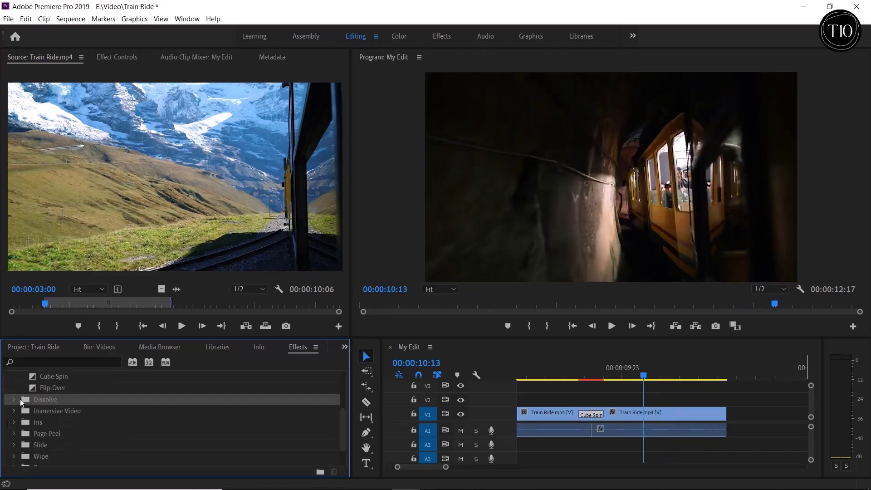
left_click(14, 400)
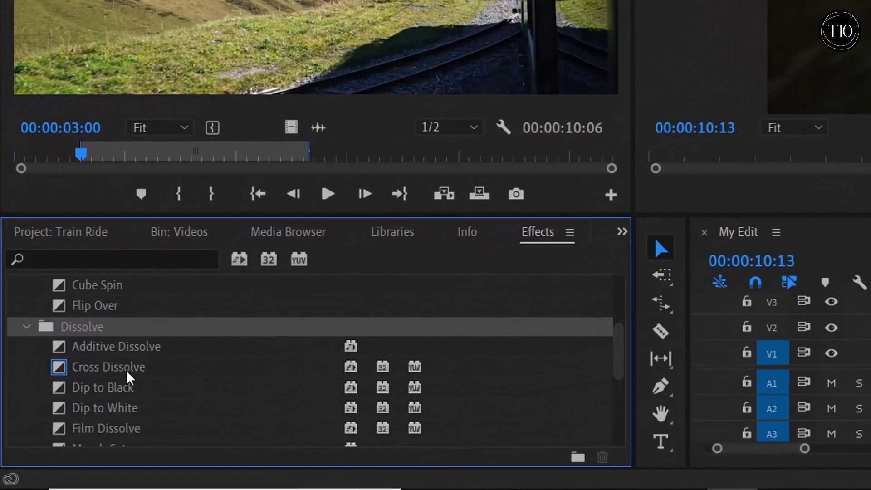
left_click(69, 376)
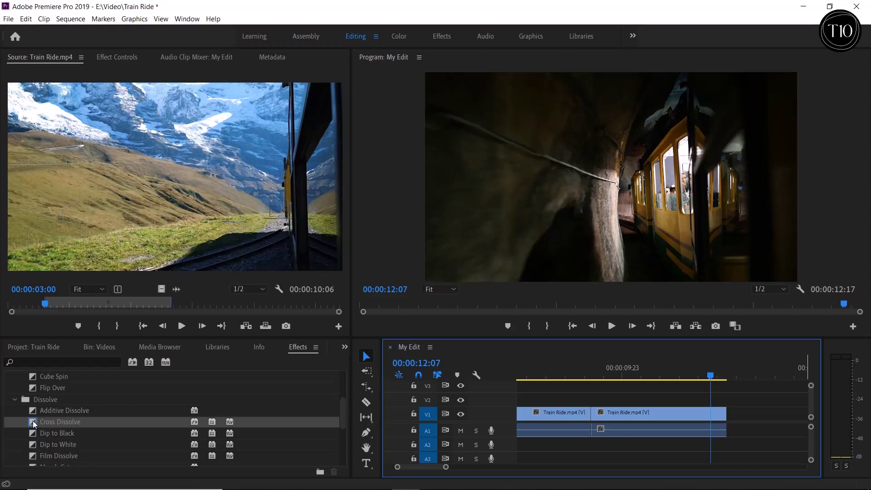
left_click(35, 421)
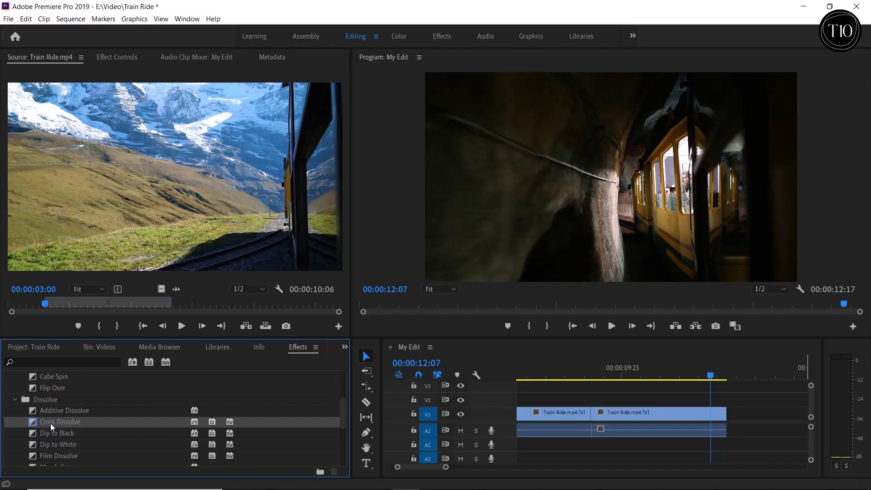
left_click_drag(50, 424, 595, 414)
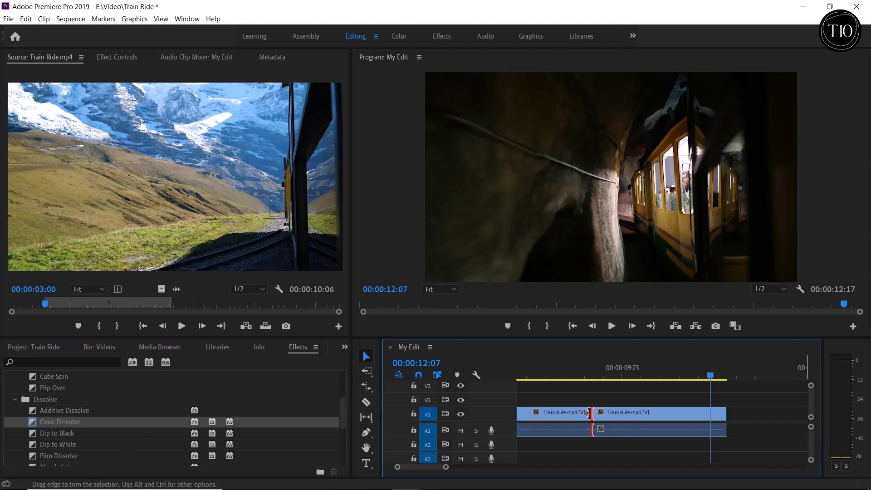
key("ctrl+d")
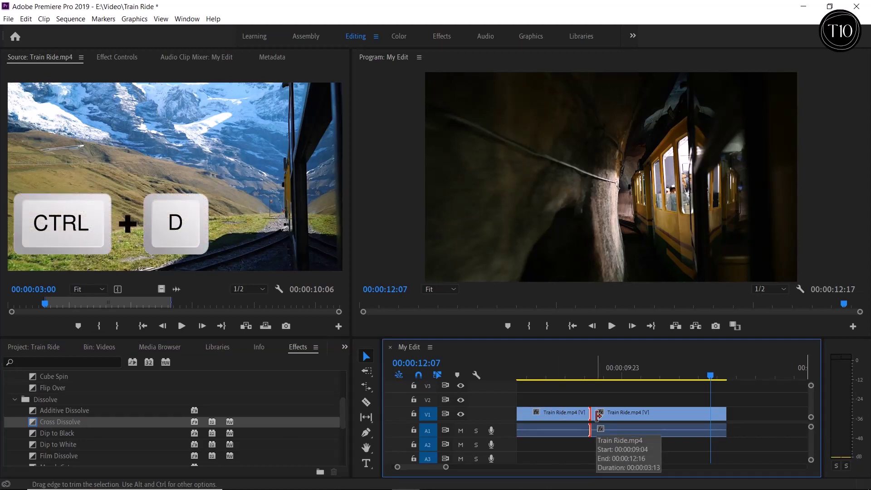
key("ctrl+d")
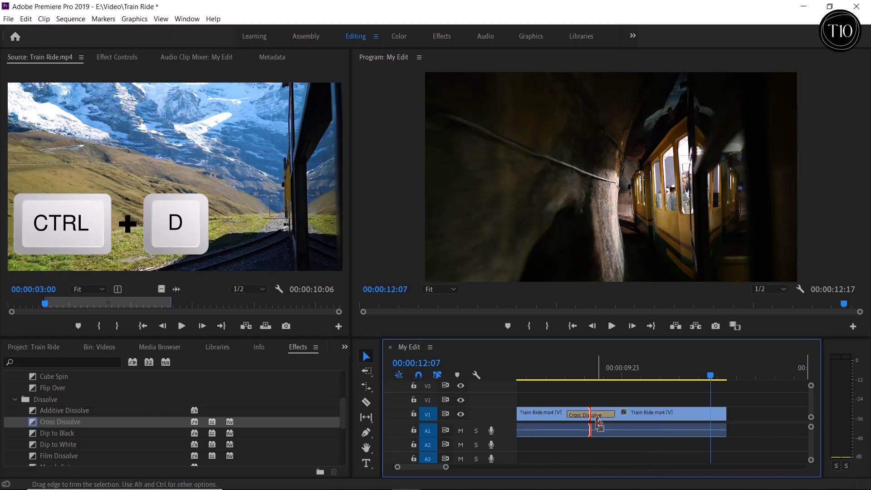
Play the sequence across the cut to preview the Cross Dissolve between the two clips.
left_click(574, 416)
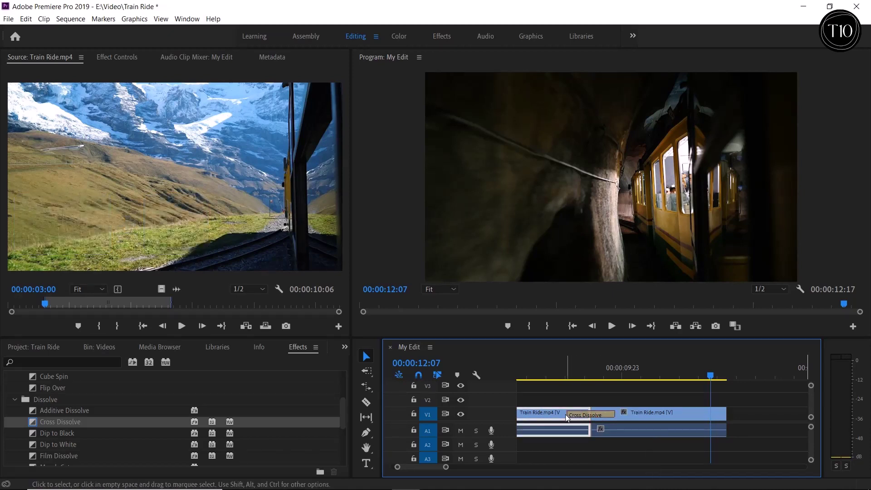
left_click(567, 378)
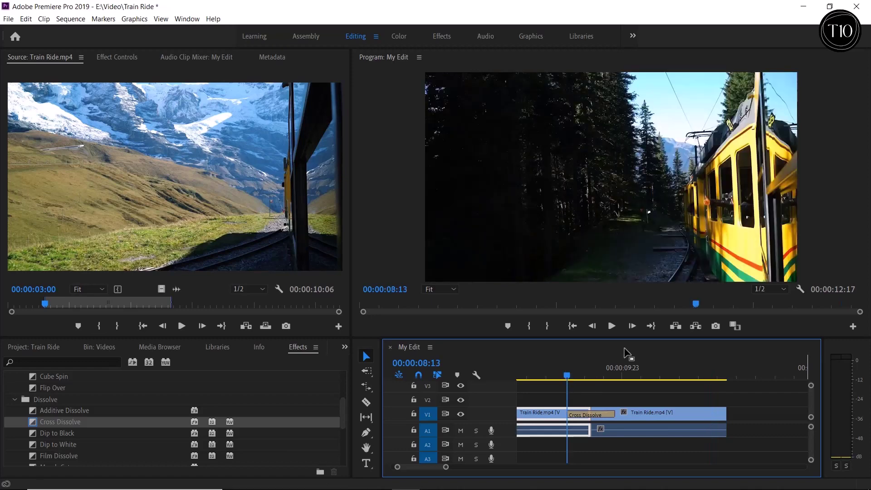
left_click(612, 327)
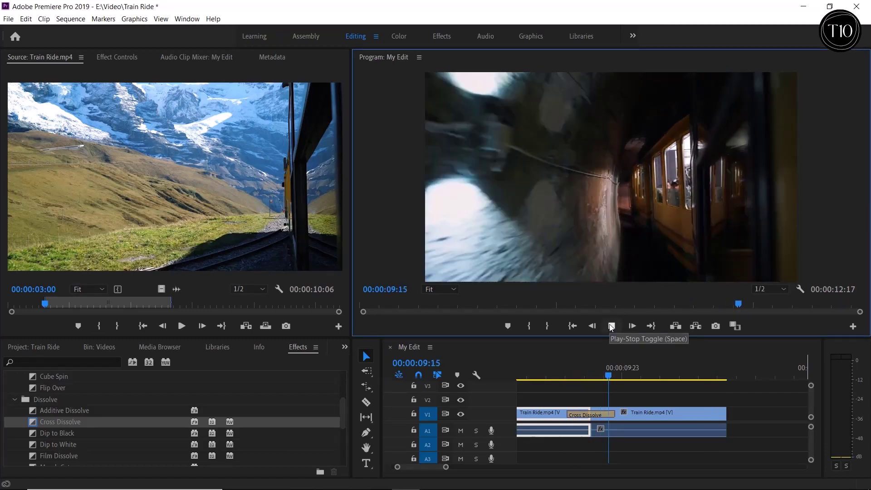
left_click(578, 415)
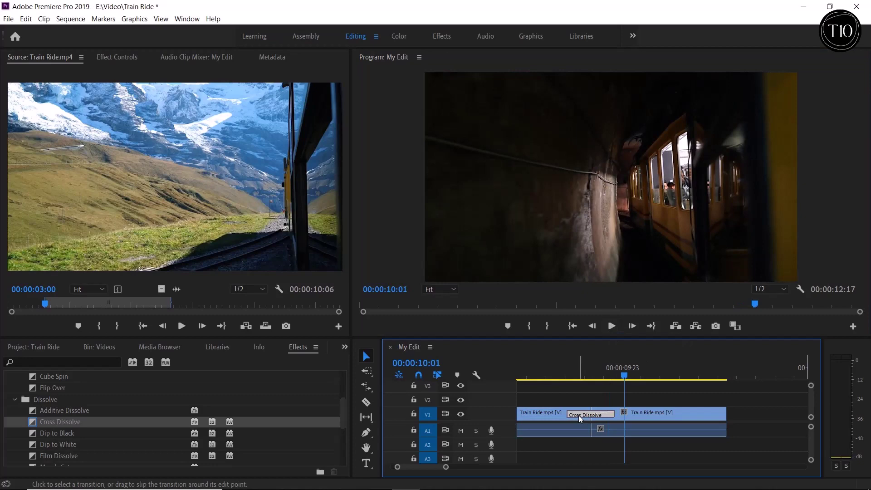
left_click(577, 377)
left_click(606, 331)
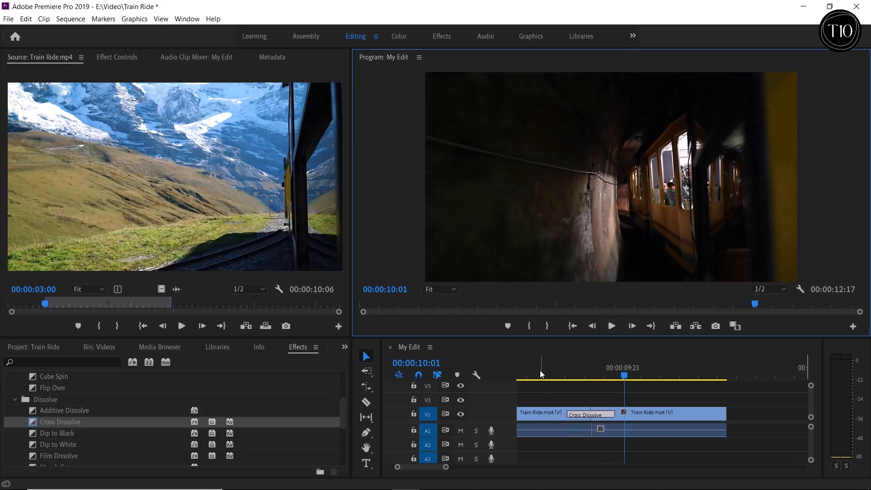
Set Page Turn from the Page Peel transitions as the default transition.
left_click(14, 400)
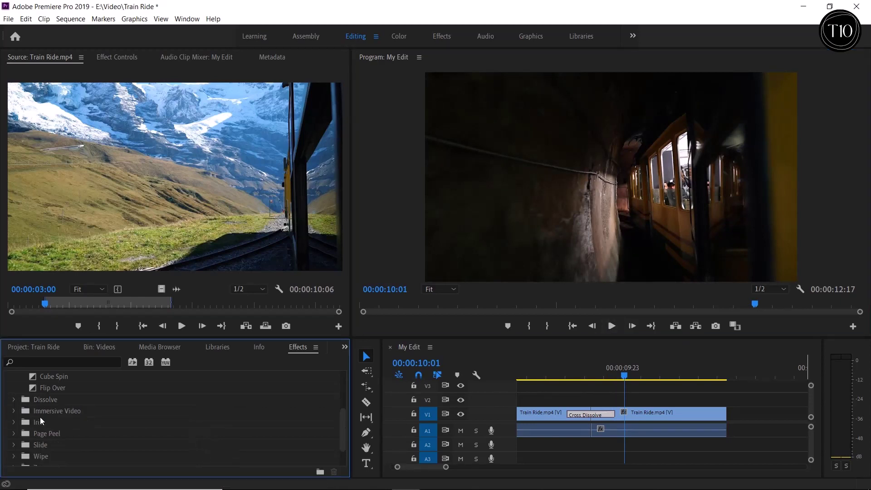
left_click(14, 434)
scroll(70, 432, "down", 1)
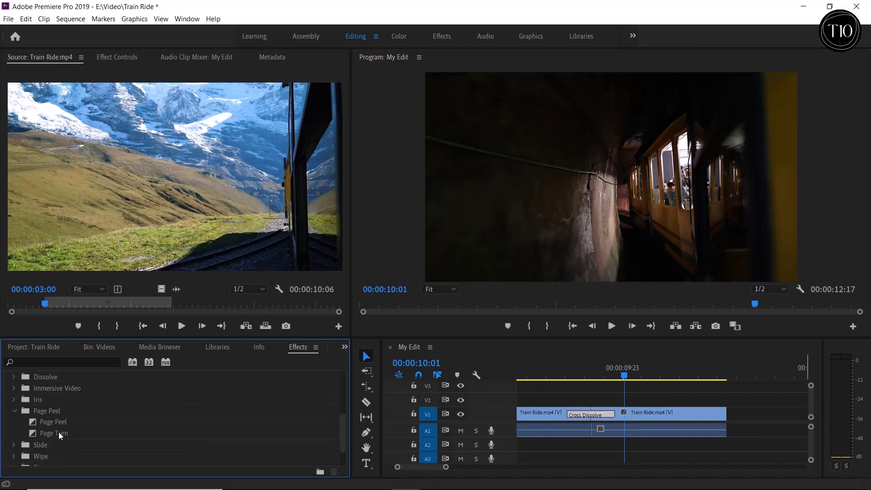
left_click(58, 432)
right_click(59, 432)
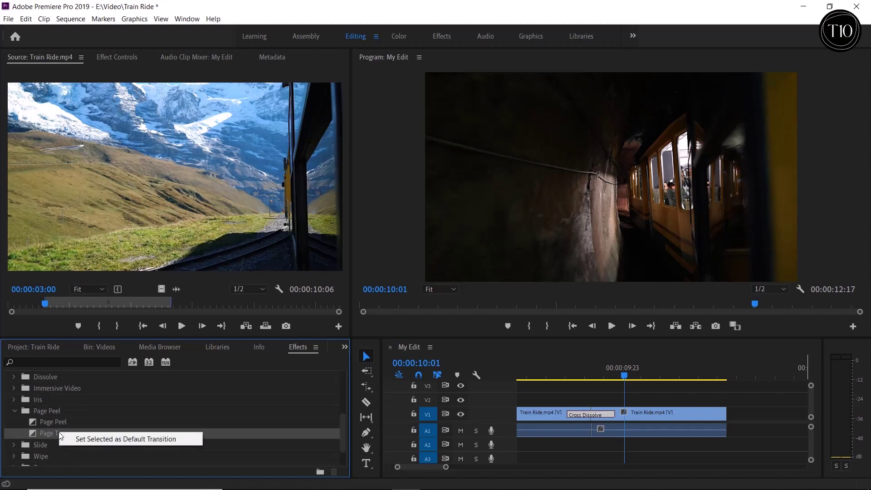
left_click(69, 440)
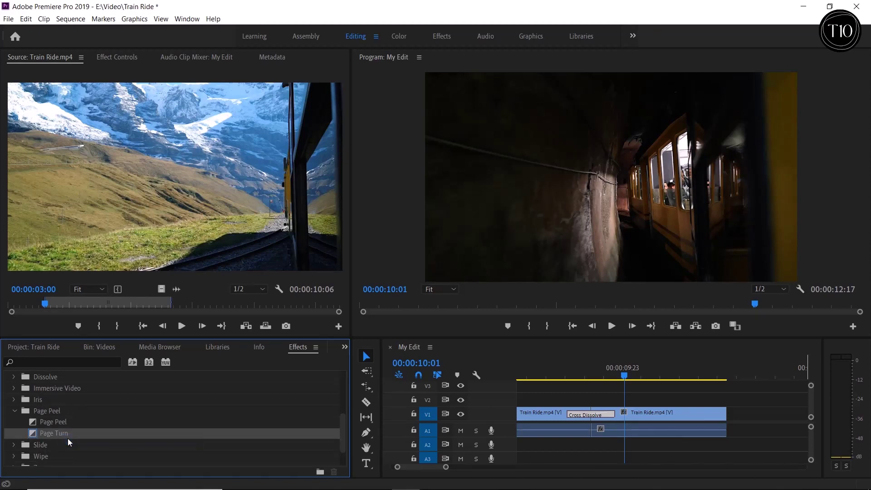
Replace the Cross Dissolve at the cut between the two clips with the default Page Turn transition.
left_click(582, 416)
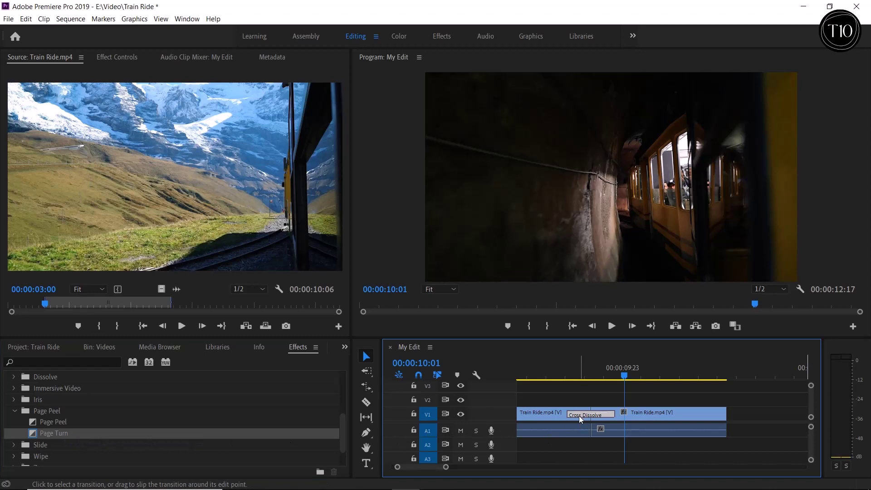
key("Delete")
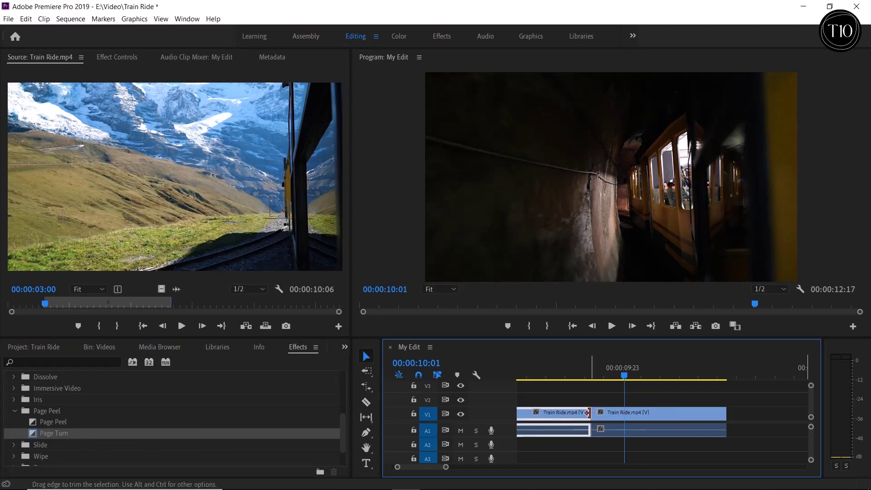
left_click(598, 421)
key("ctrl+d")
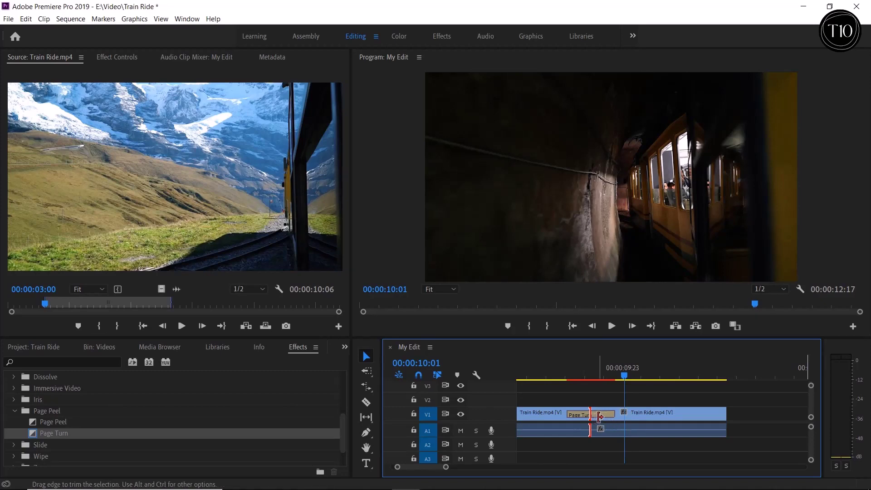
Play the sequence from just before the cut to preview the Page Turn transition.
left_click(566, 376)
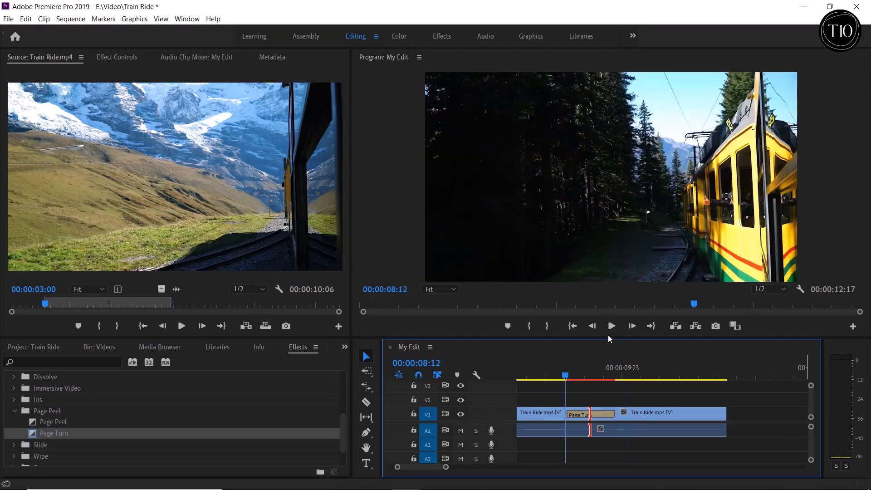
left_click(611, 326)
left_click(612, 326)
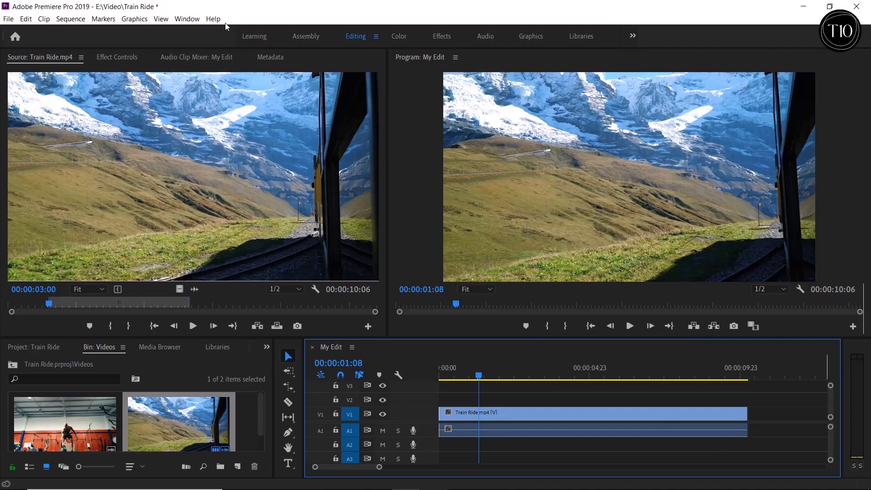
Display Essential Graphics in the workspace and look through its title and caption templates.
left_click(196, 20)
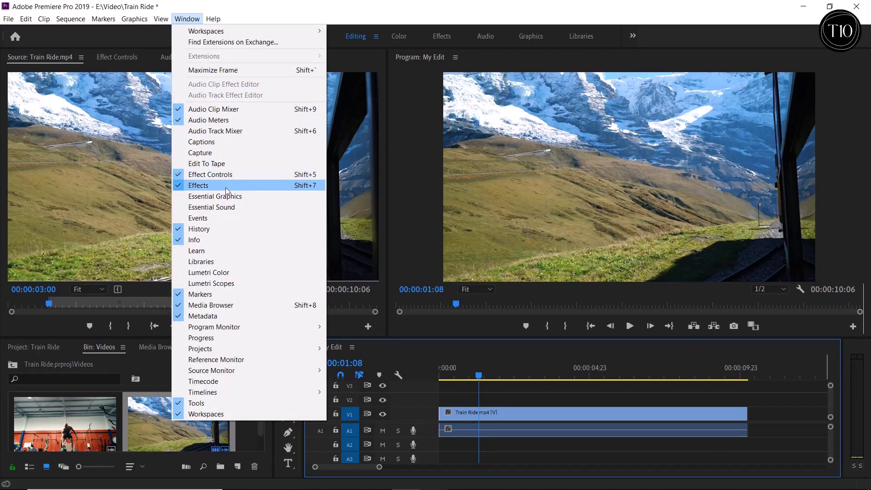
left_click(248, 197)
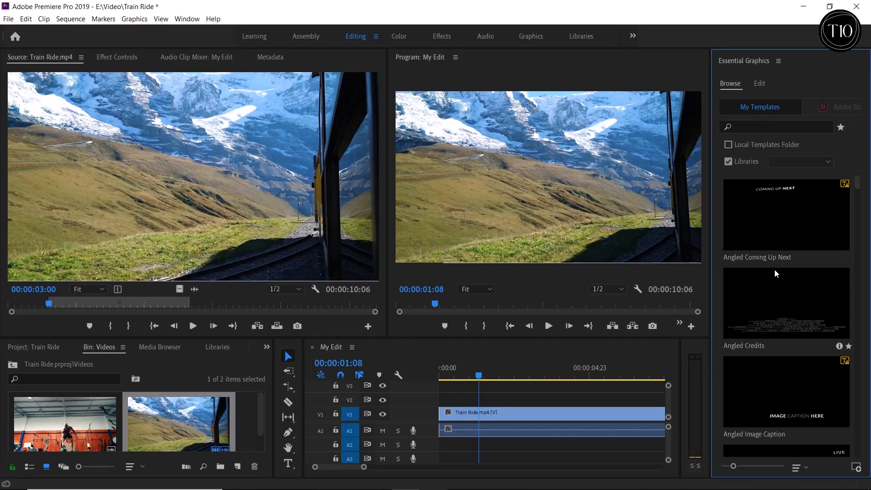
scroll(775, 269, "down", 5)
scroll(779, 268, "down", 10)
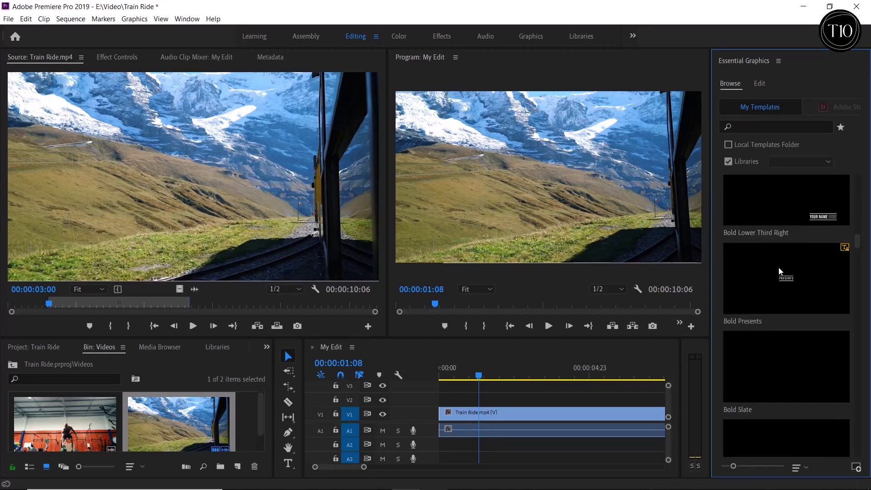
scroll(779, 267, "down", 8)
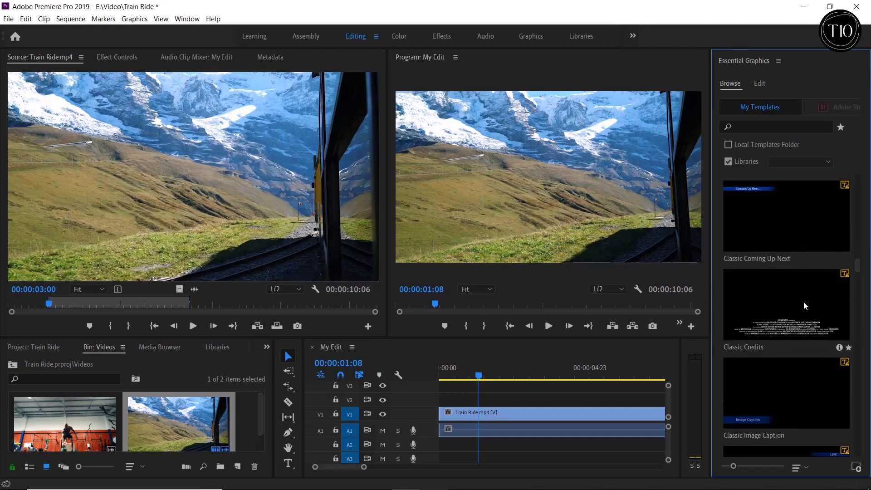
scroll(817, 308, "down", 10)
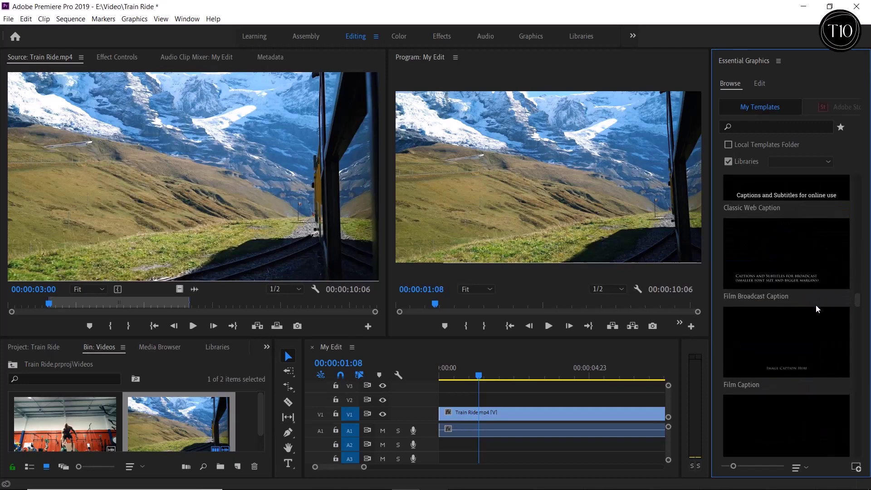
scroll(817, 305, "down", 2)
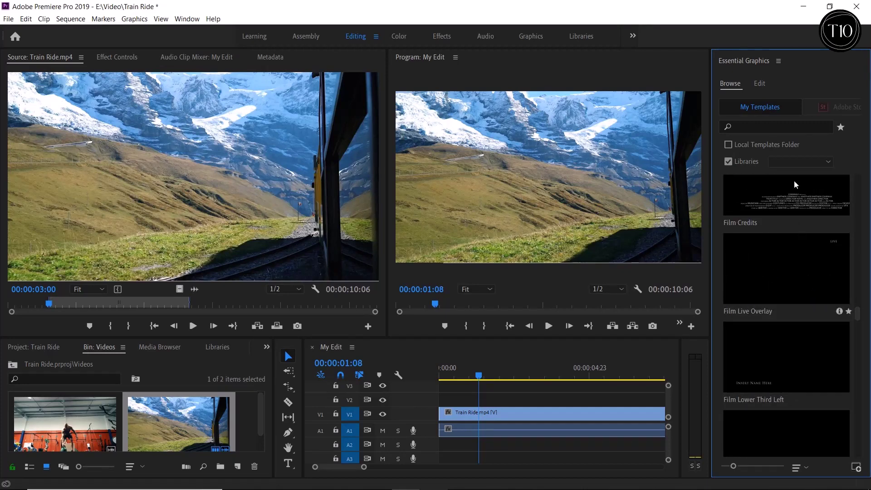
Switch Essential Graphics to editing and examine which layer types can be added to a new graphic.
left_click(760, 84)
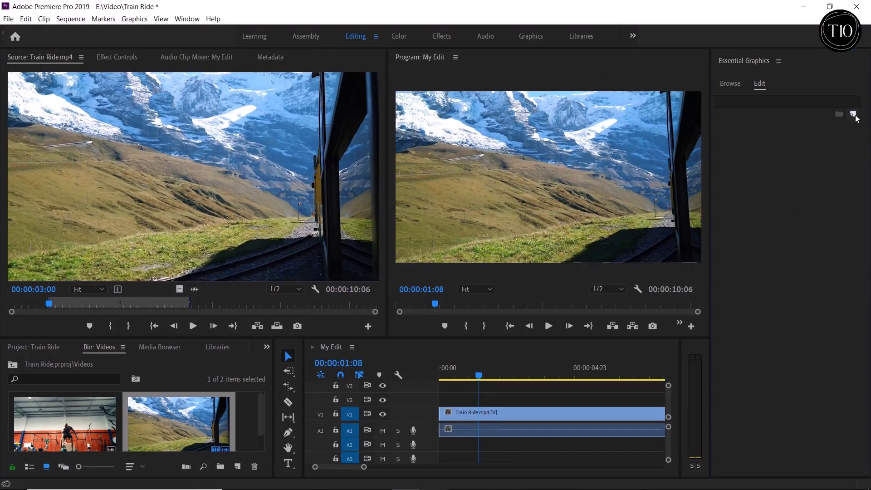
left_click(854, 114)
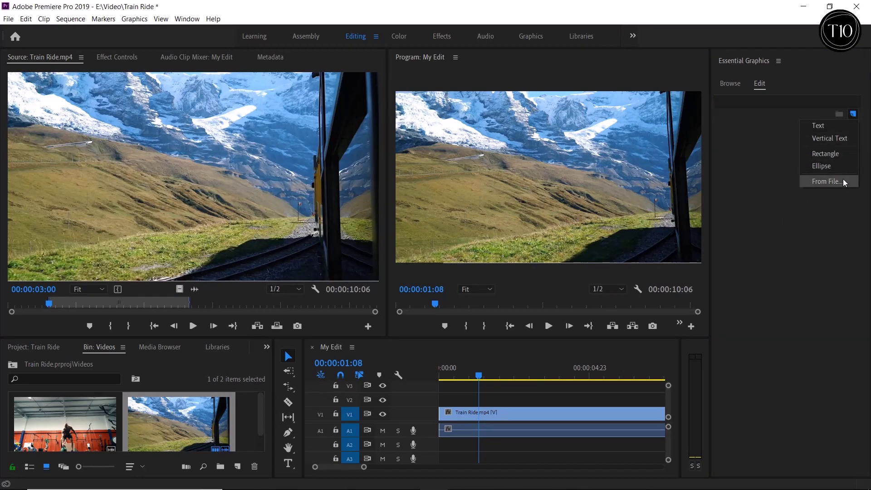
left_click(834, 207)
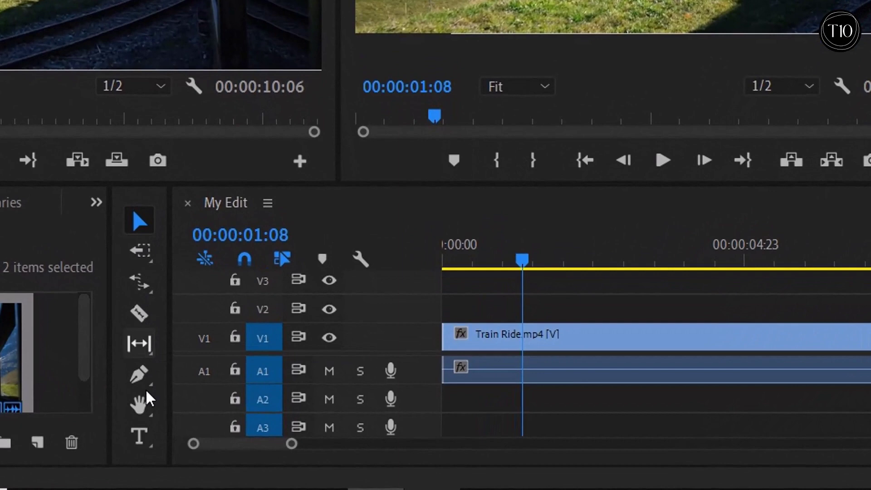
Add a text layer reading "My First Video" over the lower part of the frame at 00:00:01:08.
left_click(144, 440)
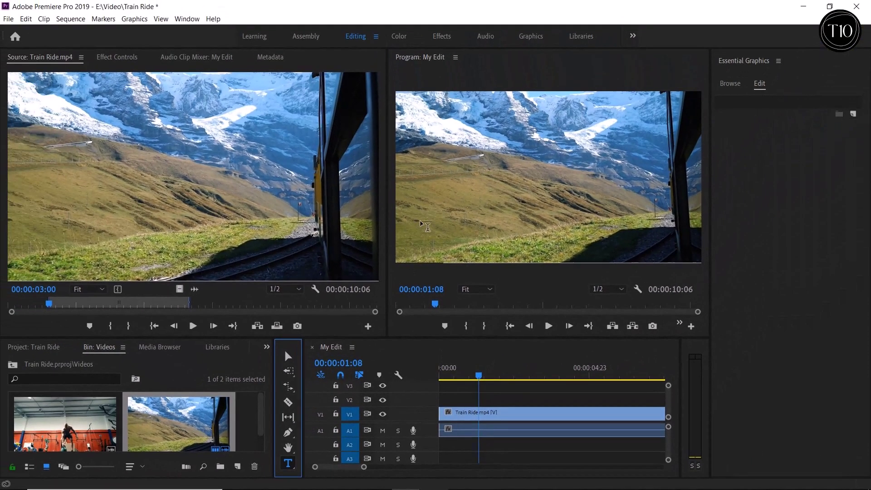
left_click(427, 227)
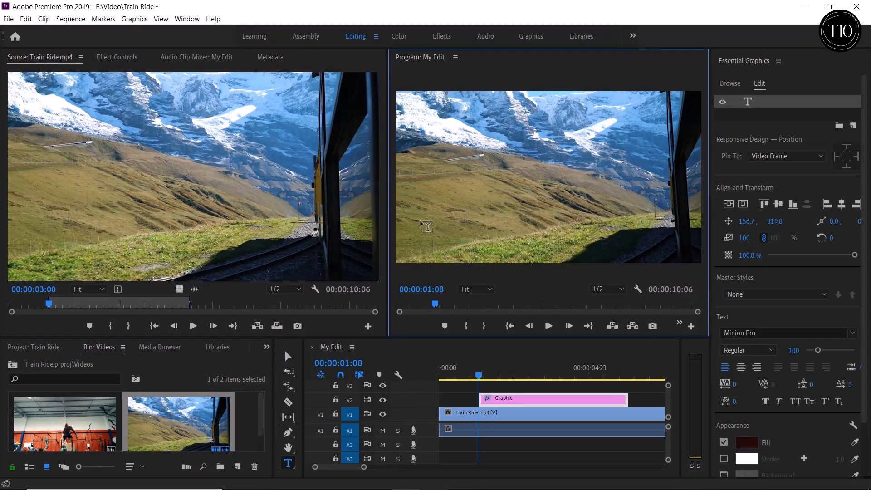
type("My First Video")
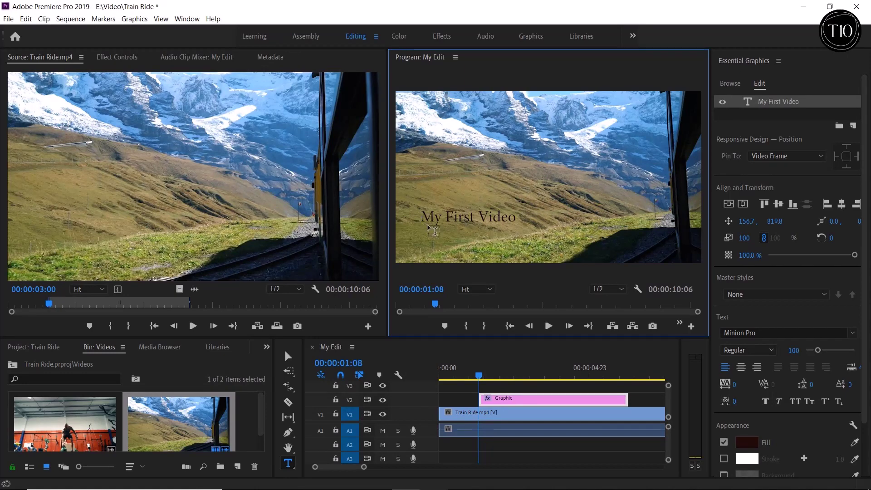
Enlarge the title to about 148% scale and move it toward the frame's lower-left corner, at about 60.7, 925.8.
left_click(289, 356)
left_click_drag(507, 220, 564, 225)
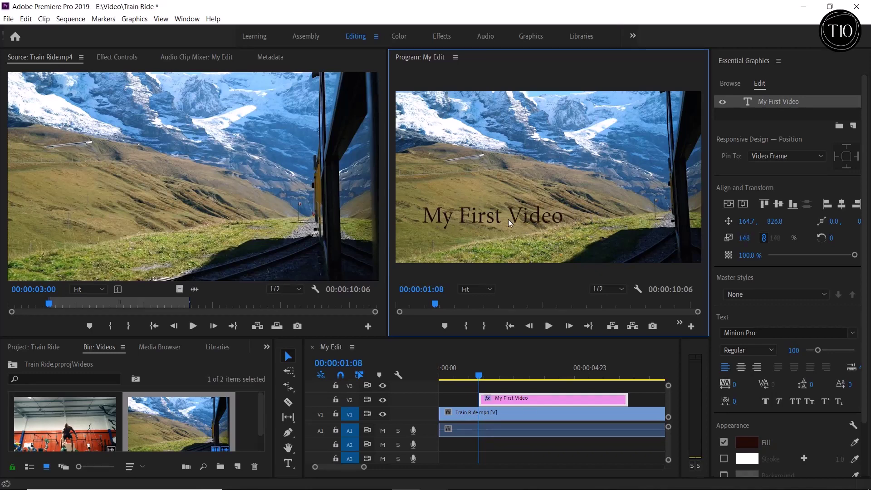
left_click_drag(509, 219, 496, 233)
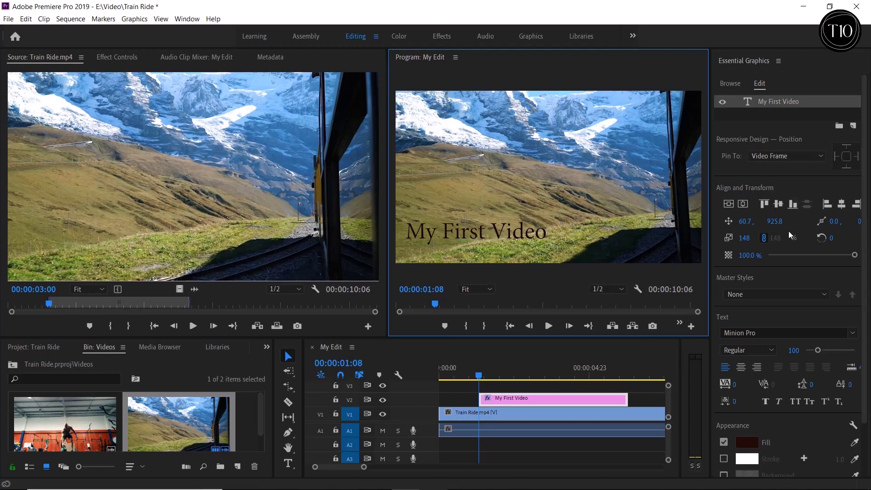
Centre the "My First Video" title vertically and horizontally in the video frame.
mouse_move(749, 222)
left_mouse_down()
mouse_move(774, 224)
mouse_move(750, 222)
left_mouse_up()
left_click(729, 204)
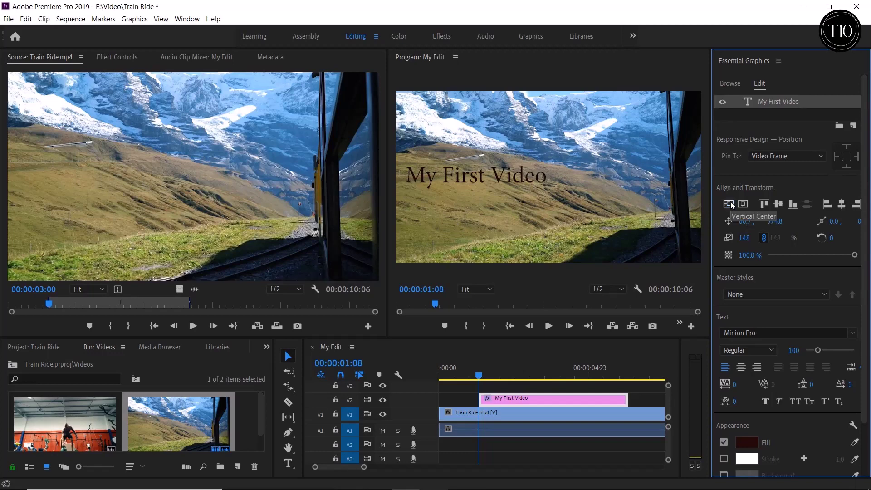
left_click(744, 204)
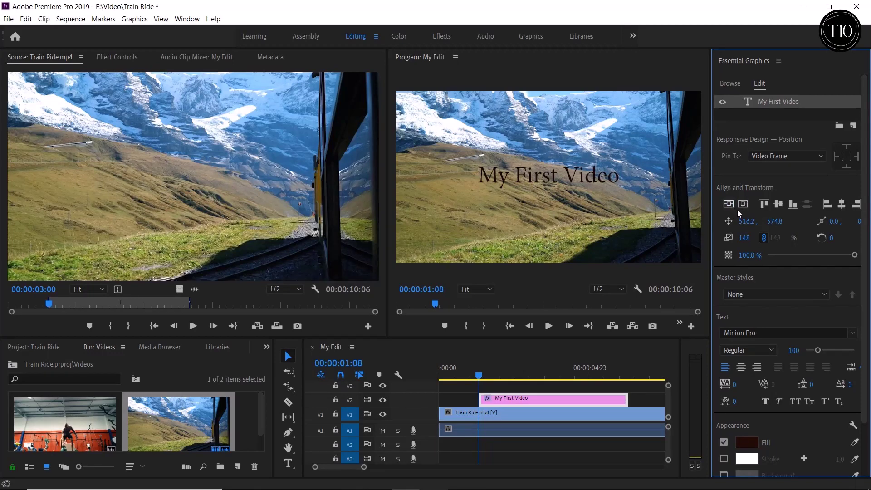
Reposition the title in the lower-left part of the frame at about 97.2, 903.8.
left_click(745, 203)
left_click_drag(745, 203, 777, 255)
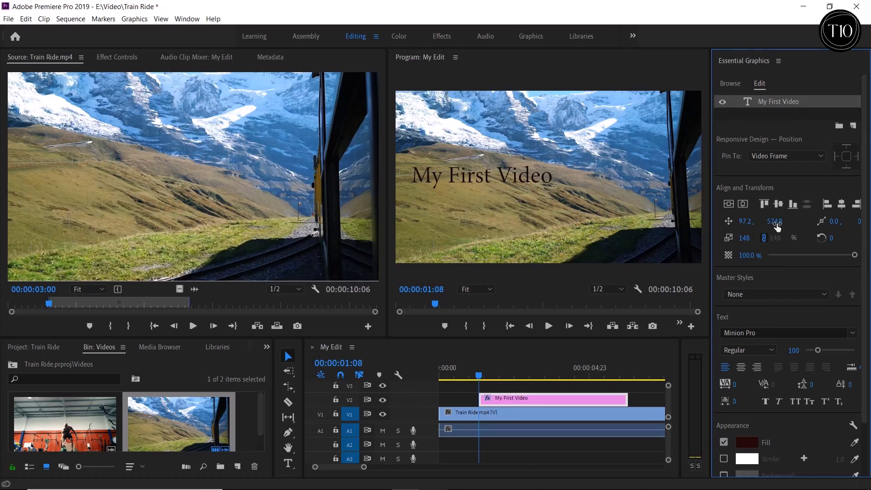
left_click_drag(777, 225, 758, 278)
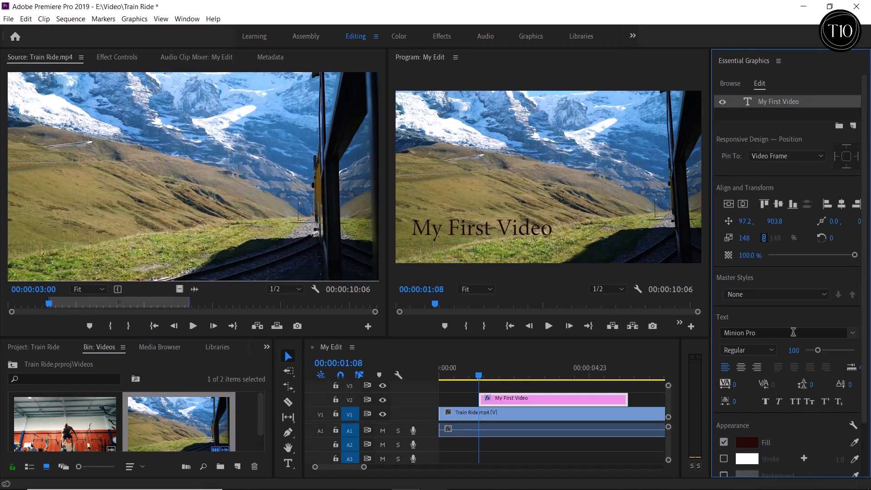
Set the title's fill colour to near-white FBF3F3 and its font size to 88.
left_click(746, 442)
left_click(342, 354)
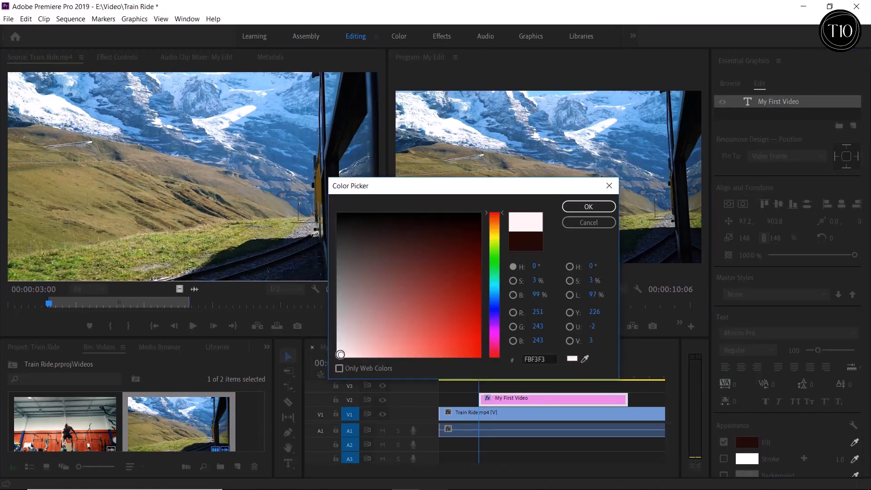
left_click(572, 210)
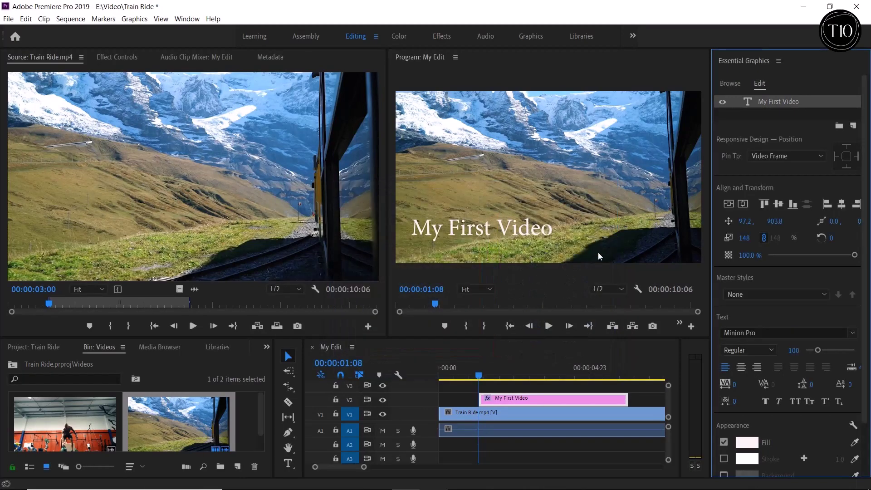
scroll(737, 417, "down", 3)
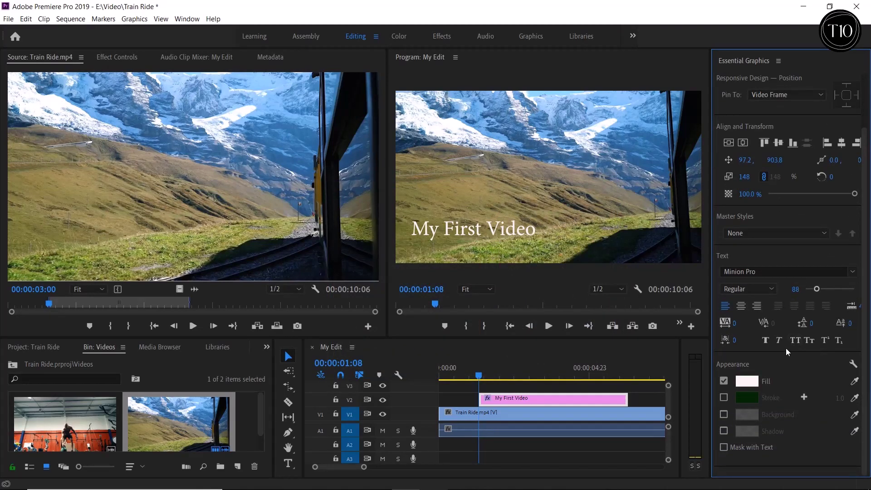
Examine the title's source text, appearance and transform properties in Effect Controls.
left_click(113, 59)
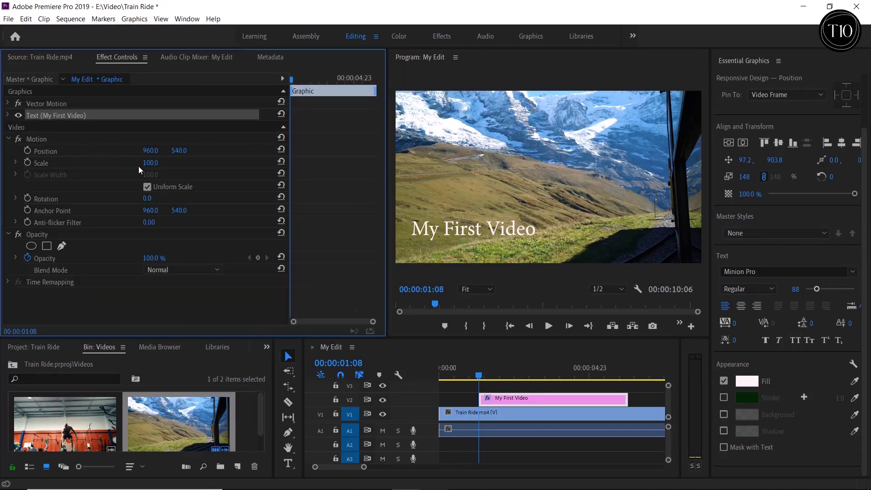
left_click(7, 115)
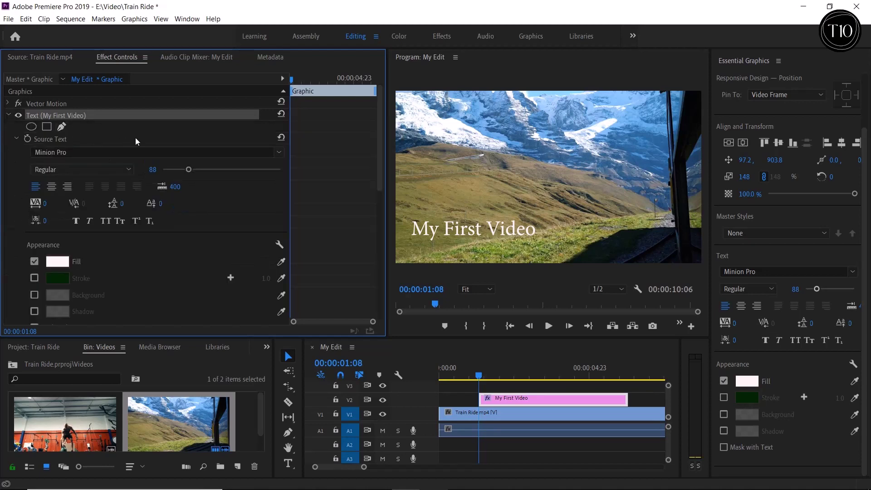
scroll(201, 217, "down", 1)
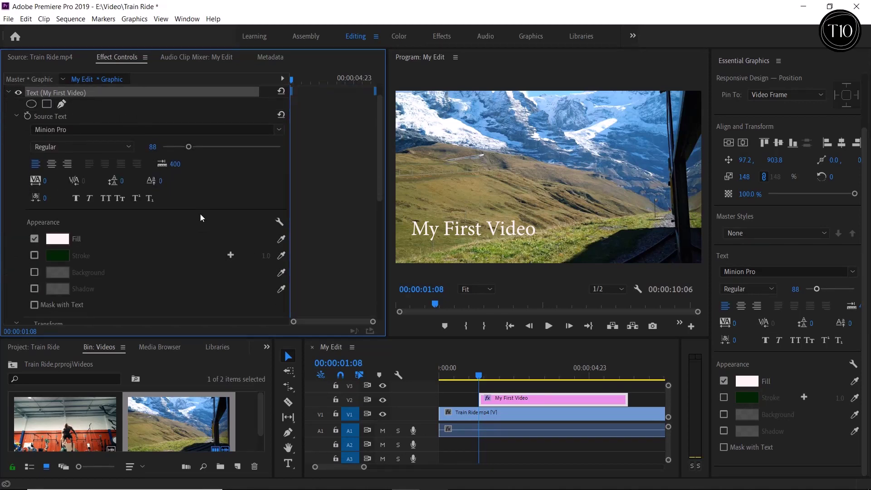
scroll(201, 217, "down", 2)
scroll(201, 216, "down", 1)
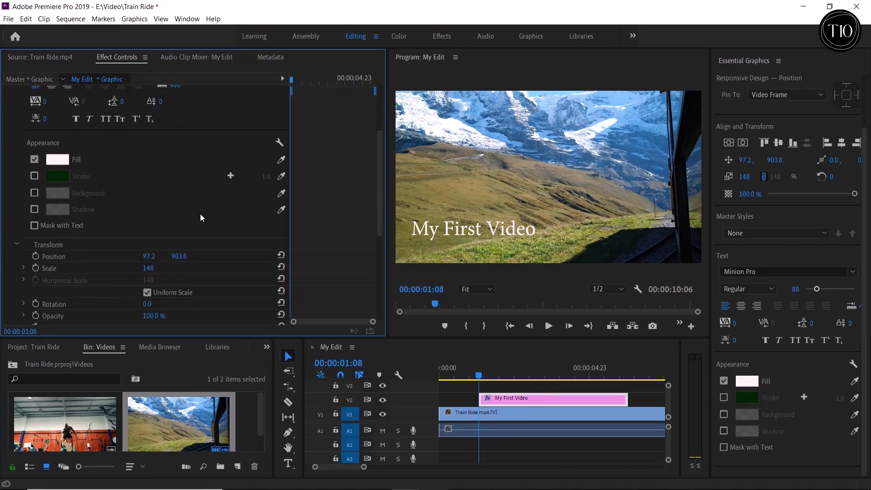
scroll(201, 217, "up", 4)
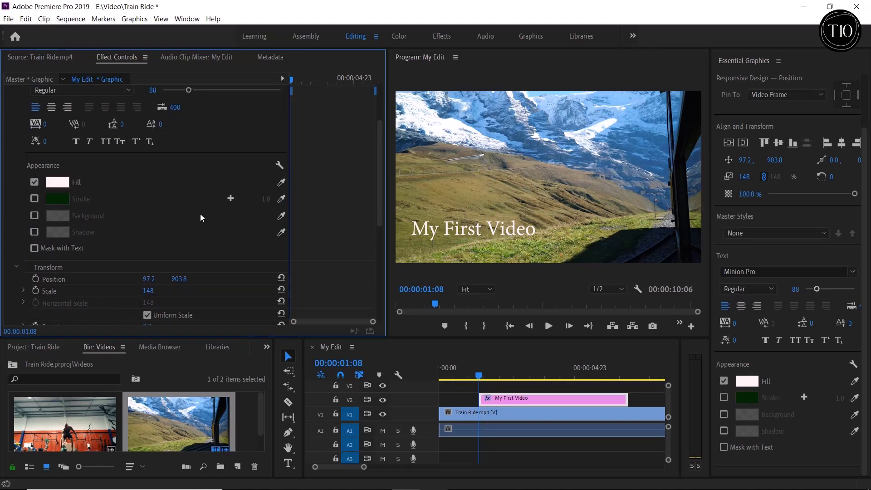
scroll(201, 218, "up", 1)
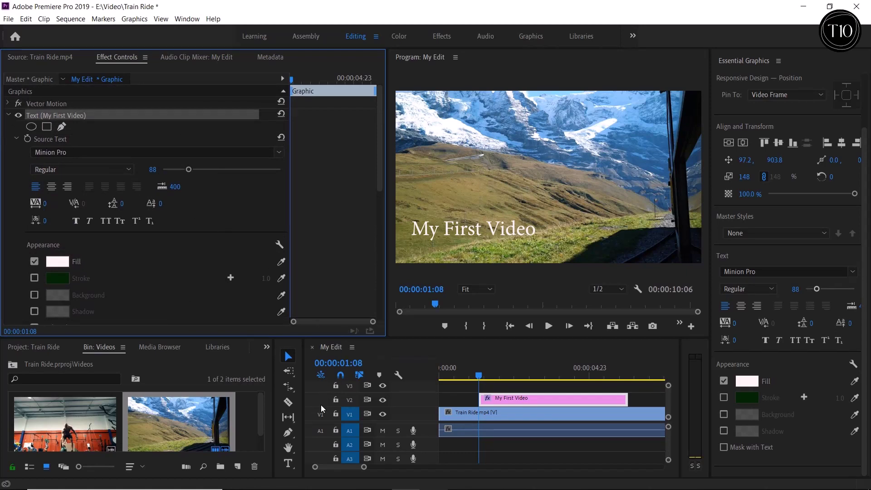
Draw a wide rectangle in the title graphic and move it just above the "My First Video" text.
left_click_drag(291, 435, 342, 445)
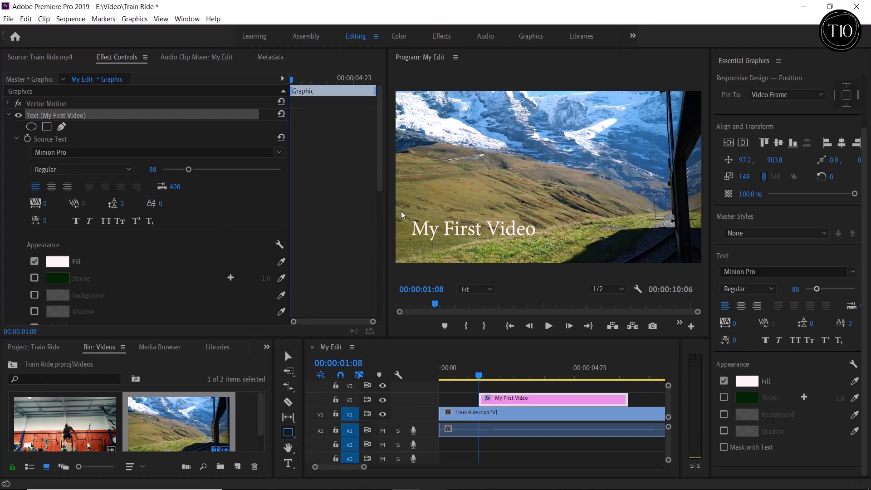
mouse_move(408, 209)
left_mouse_down()
mouse_move(529, 250)
mouse_move(615, 235)
mouse_move(668, 242)
left_mouse_up()
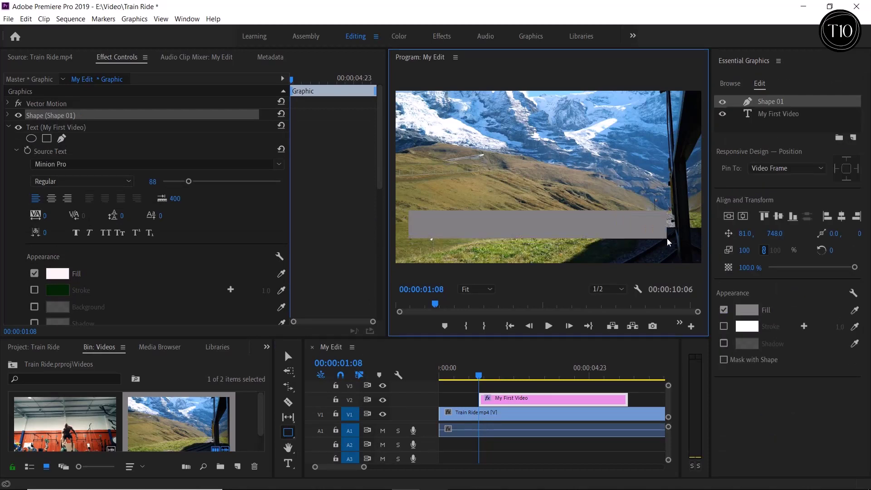
key("v")
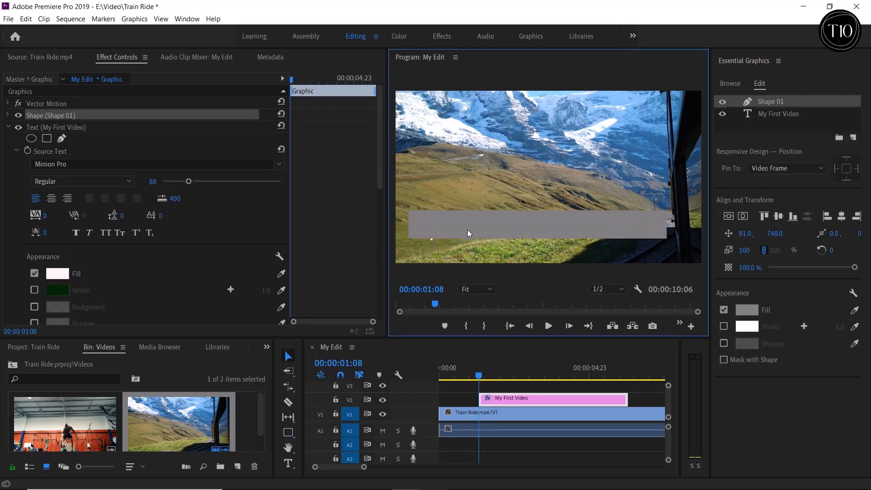
left_click_drag(468, 230, 467, 184)
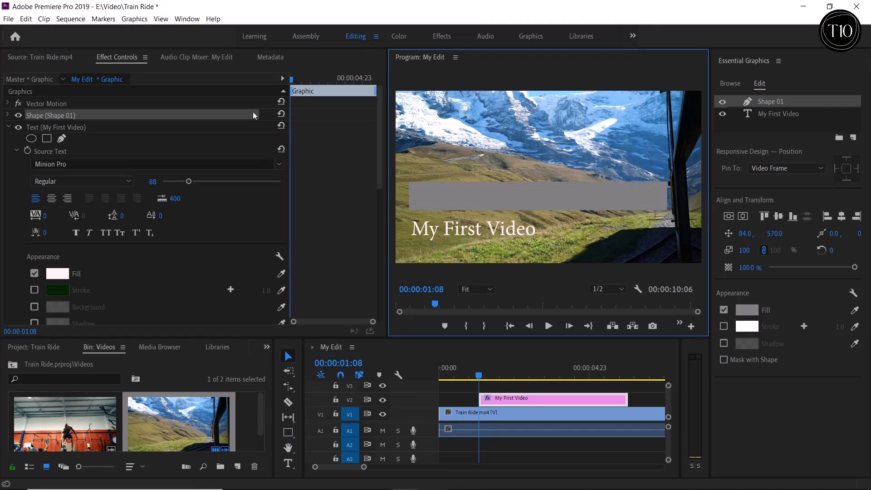
Order the rectangle beneath the text layer and fit it closely behind the title at about 45.1, 791.0.
left_click_drag(46, 117, 45, 133)
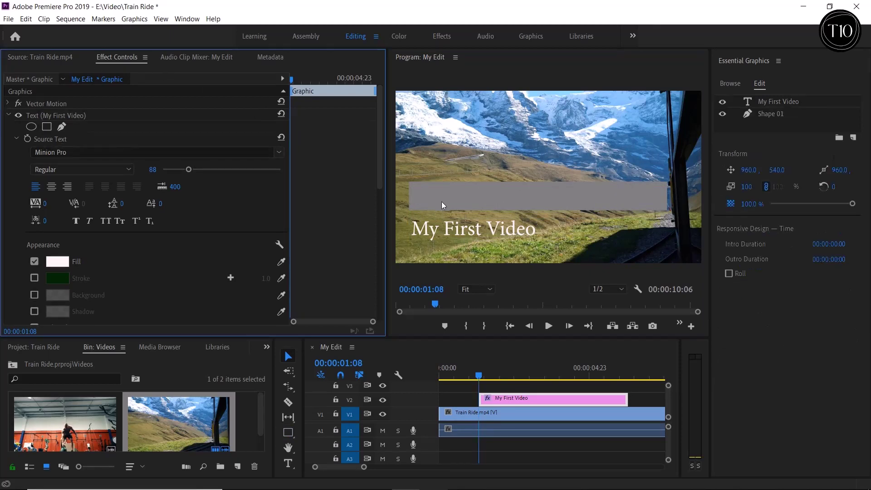
left_click_drag(442, 201, 434, 230)
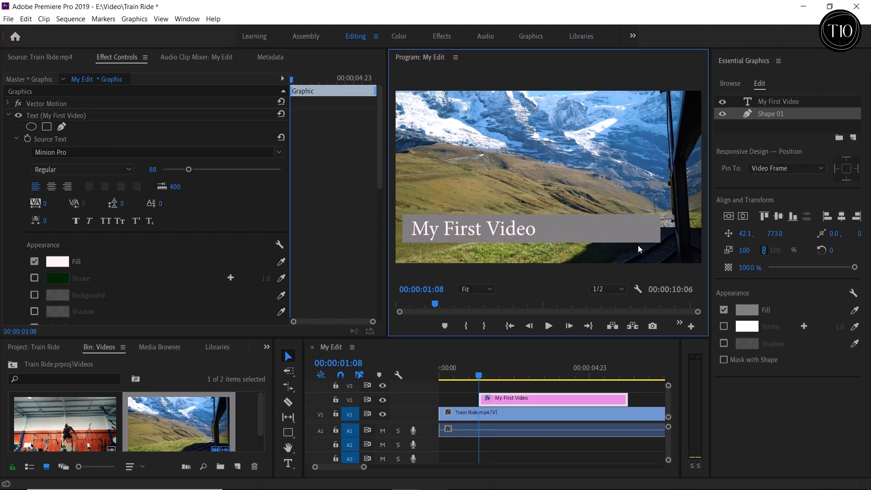
left_click_drag(655, 239, 540, 224)
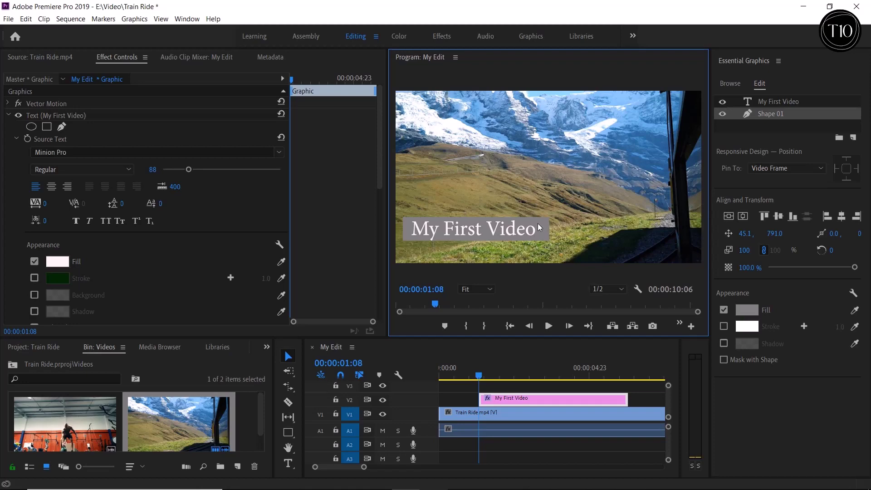
Change the rectangle's solid fill to a very dark red and slightly reduce the shape's opacity.
left_click(757, 311)
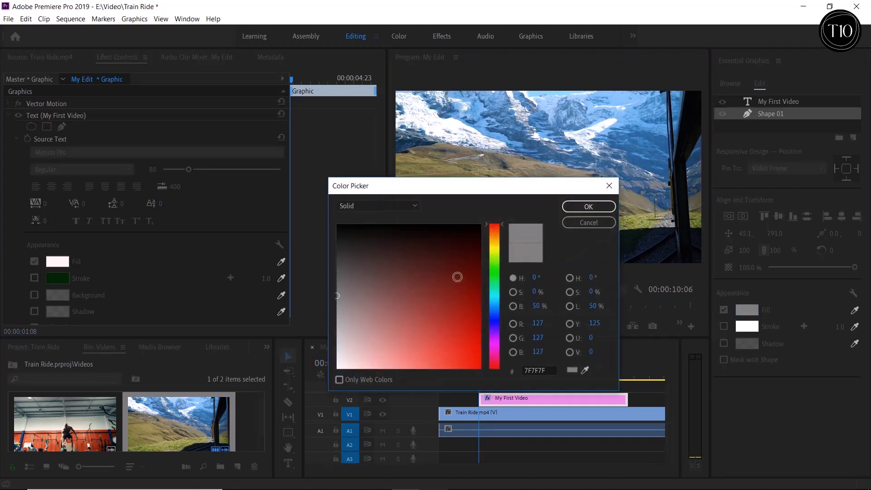
left_click_drag(457, 278, 451, 239)
left_click(589, 208)
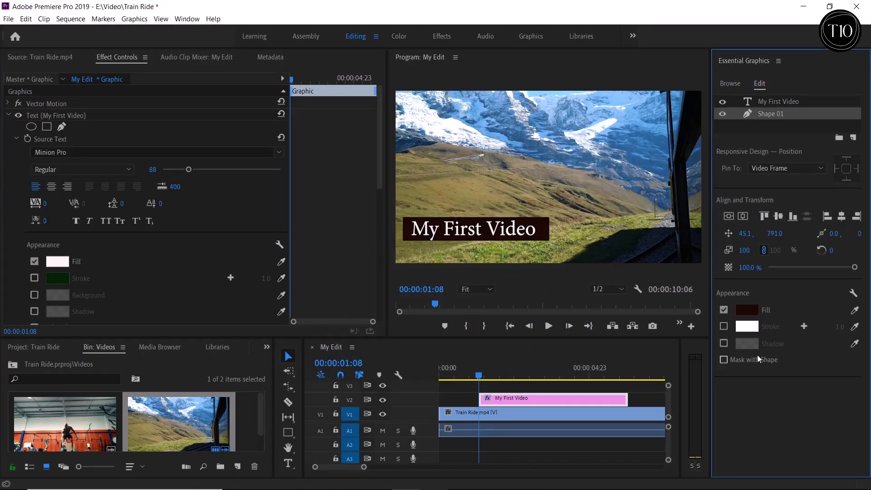
left_click_drag(847, 268, 836, 268)
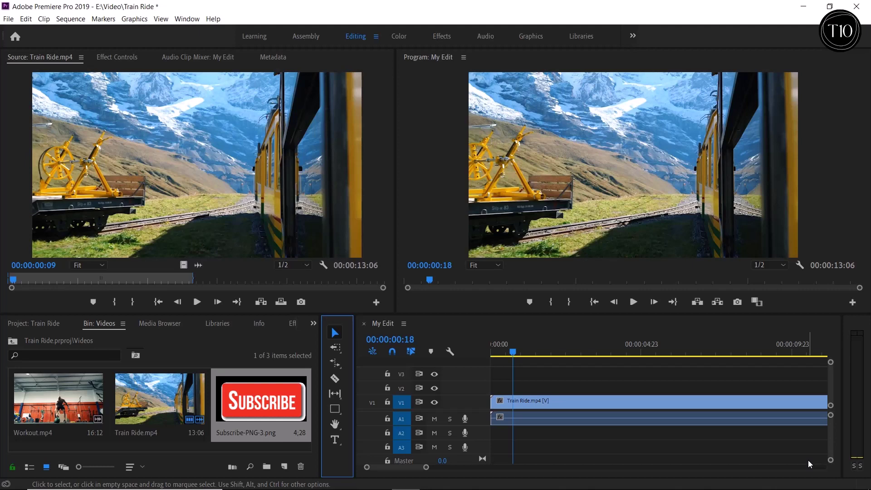
Place Subscribe-PNG-3.png on track V2 starting at 00:00:00:18 and move the playhead to 00:00:00:22.
left_click_drag(279, 408, 519, 385)
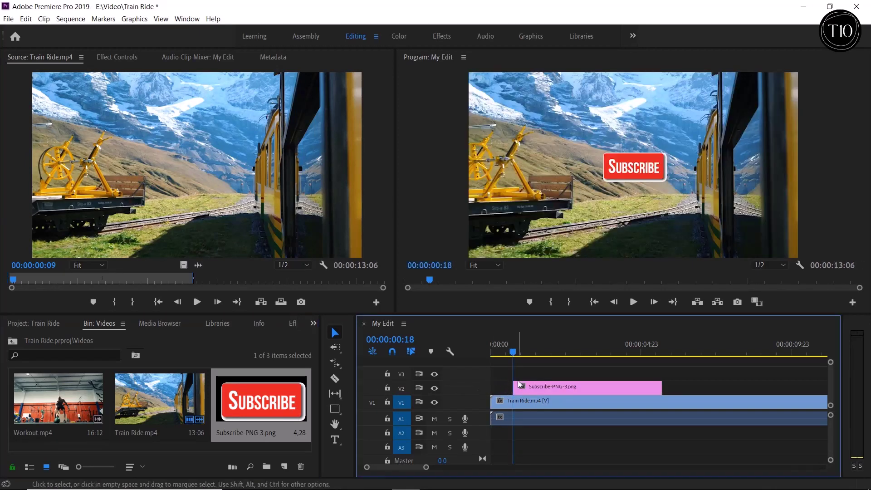
left_click(518, 353)
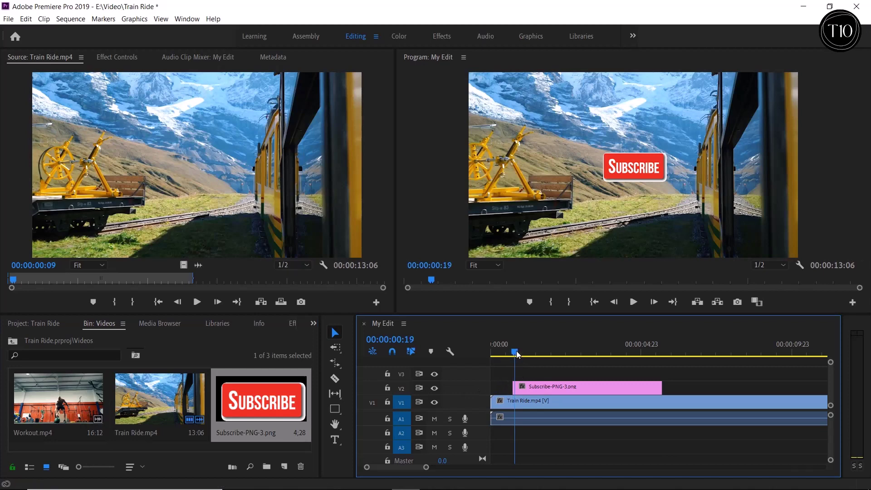
Scale the Subscribe image clip to about 117 through its Motion effect.
left_click(523, 387)
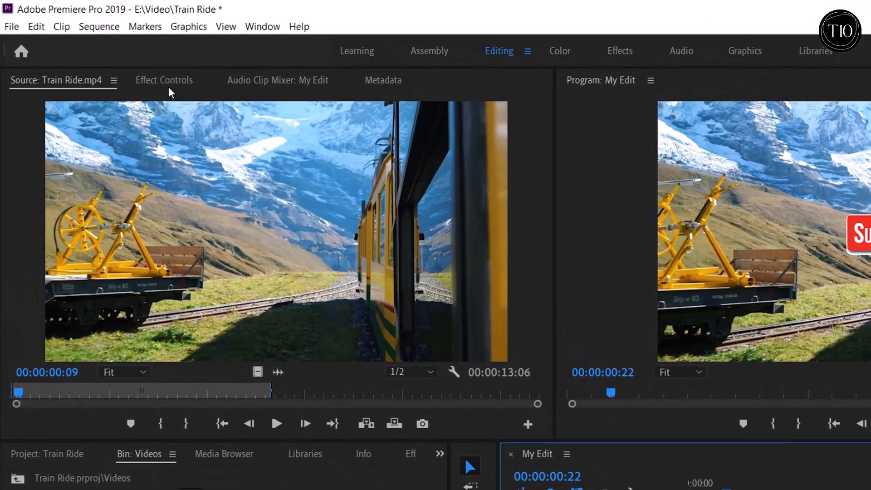
left_click(119, 58)
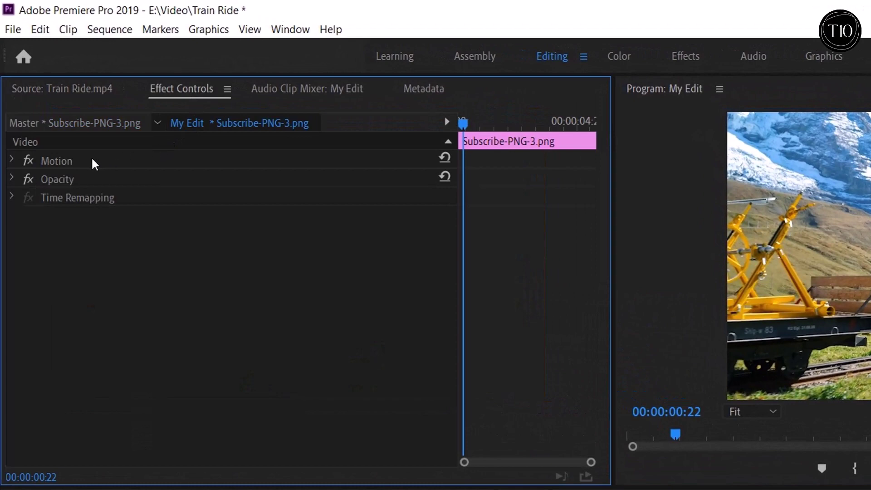
left_click(8, 160)
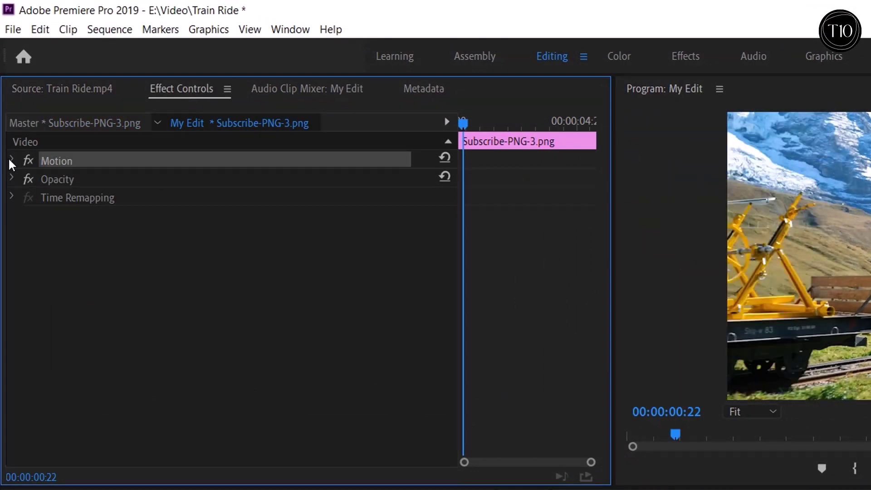
left_click(11, 159)
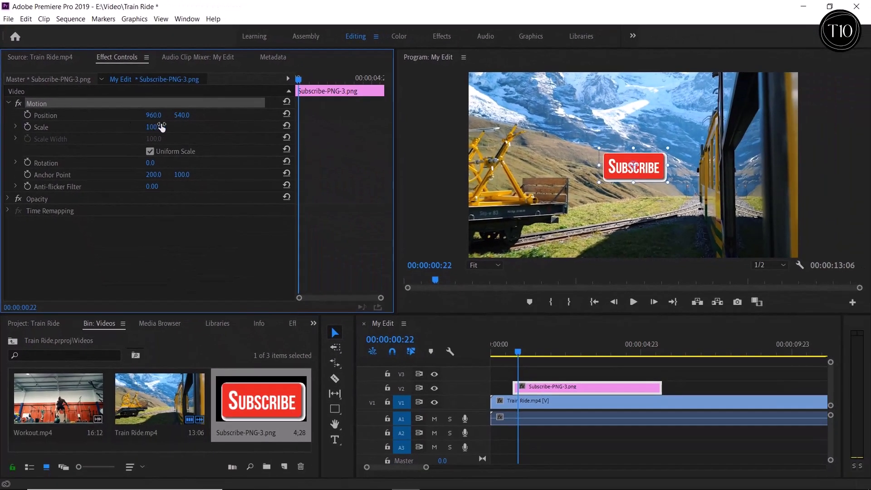
left_click_drag(163, 129, 171, 128)
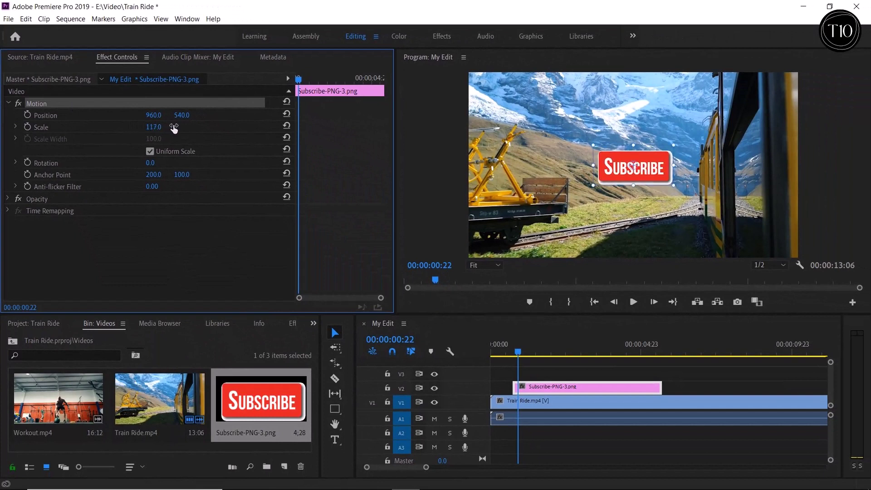
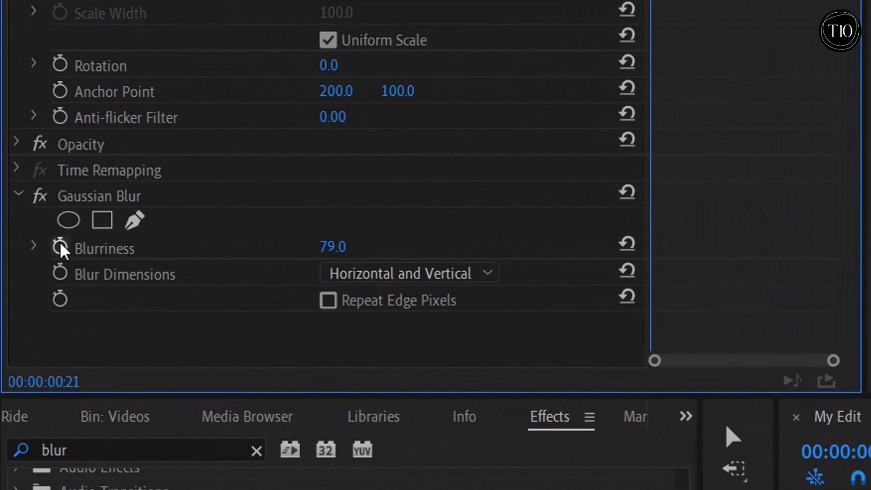
Keyframe the Subscribe clip's Gaussian Blur Blurriness from 79 at 00:00:00:21 to 0 at 00:00:02:09.
left_click(61, 248)
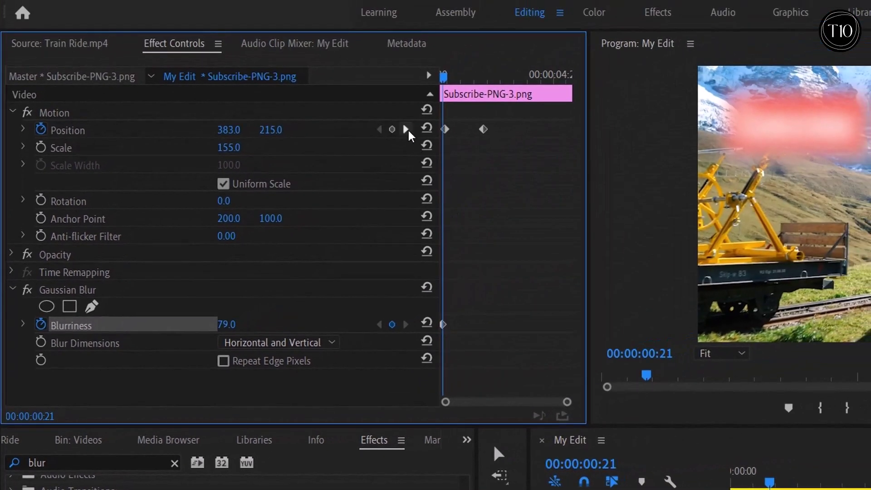
left_click(406, 130)
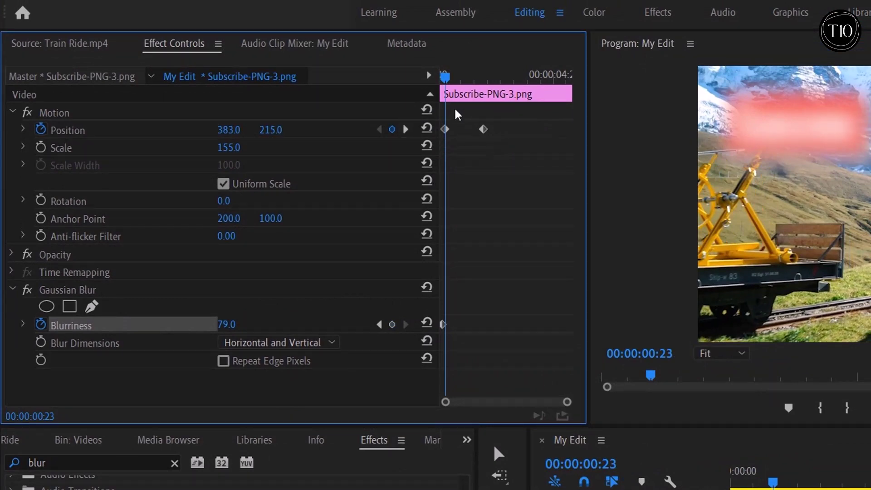
left_click_drag(445, 76, 486, 85)
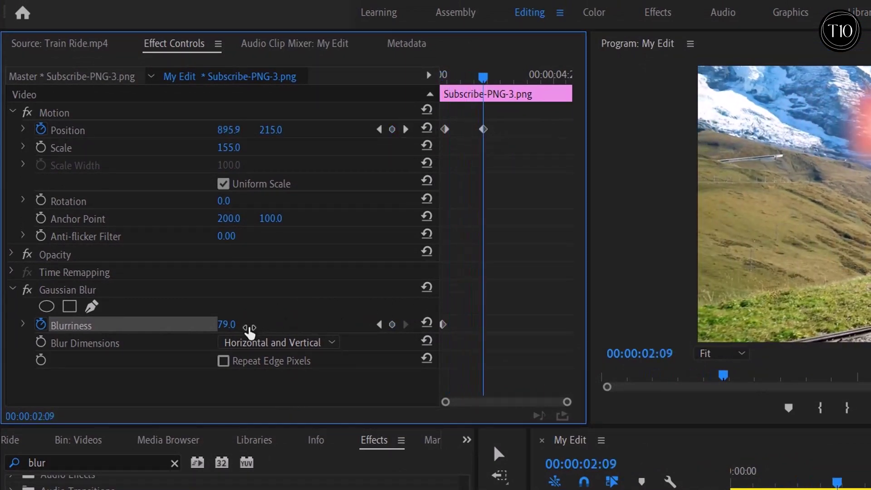
left_click_drag(250, 327, 213, 326)
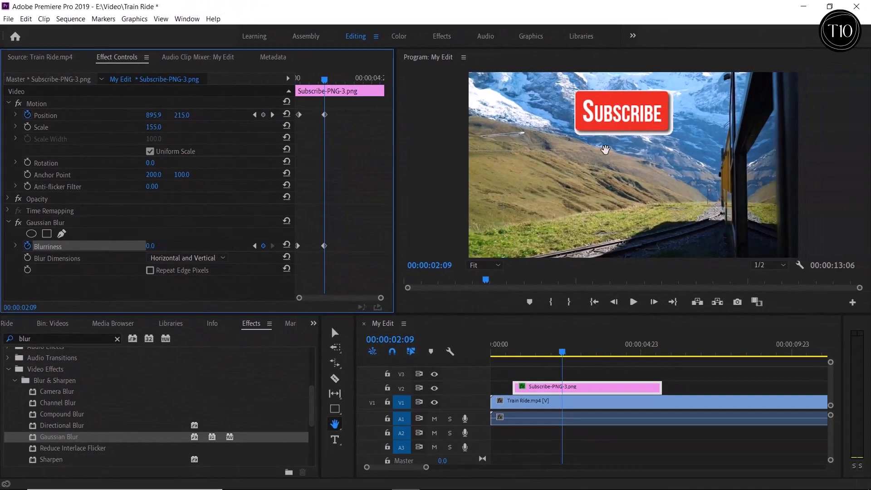
Play back the Subscribe image's slide and blur animation from just before the clip starts.
left_click(518, 353)
left_click_drag(518, 352, 511, 352)
left_click(629, 303)
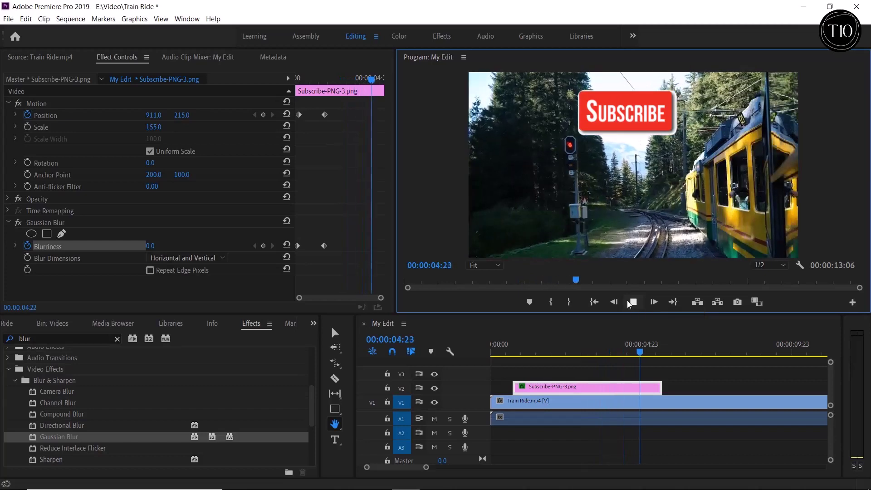
left_click(629, 304)
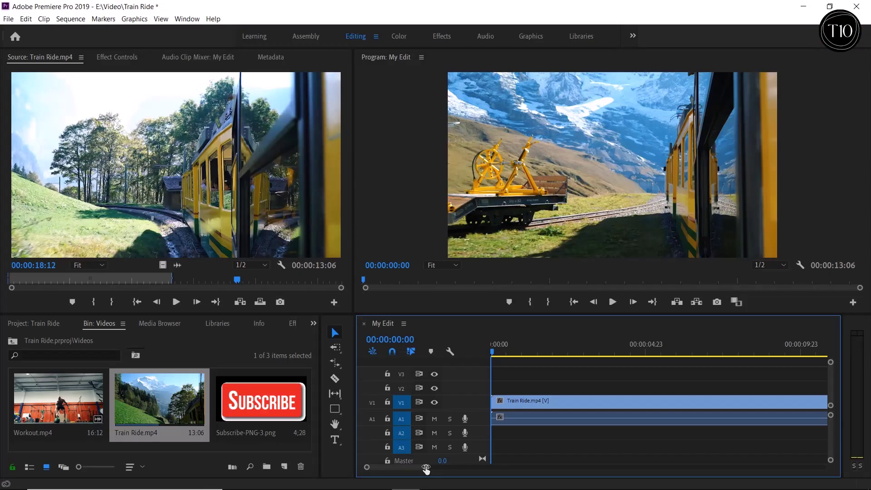
Fit the whole Train Ride.mp4 clip in the timeline view and play it from the start at normal speed.
left_click_drag(426, 469, 445, 468)
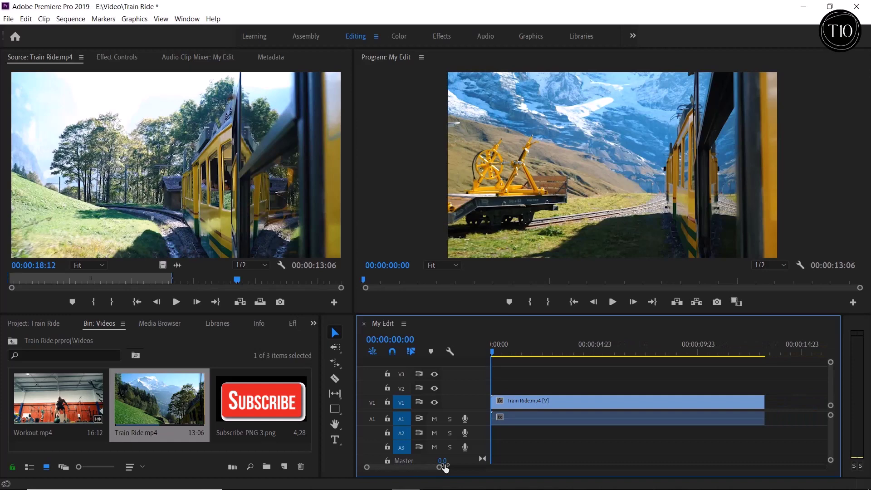
left_click(612, 303)
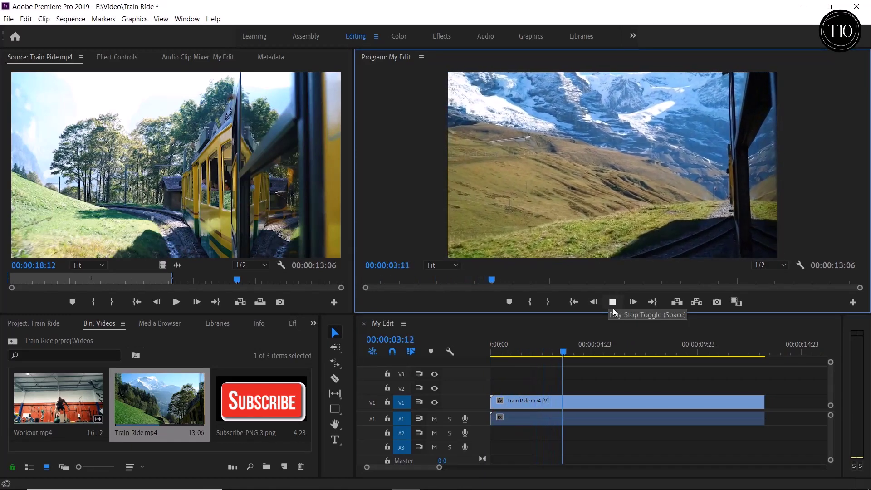
left_click(613, 302)
left_click(614, 303)
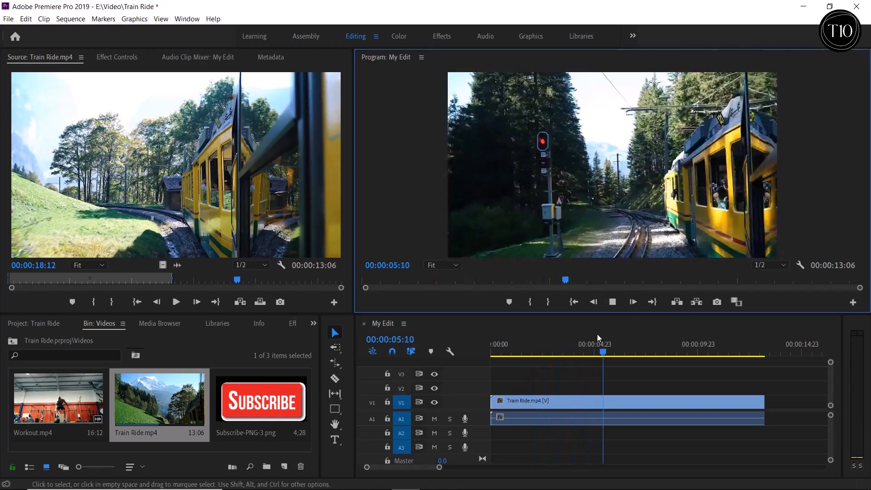
left_click(618, 304)
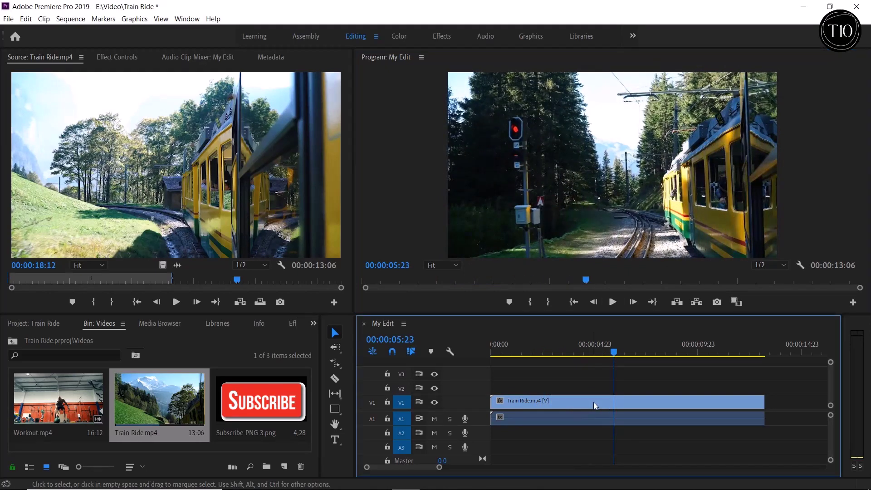
Set the speed of the Train Ride.mp4 clip to 50% and play it back from the start.
right_click(593, 402)
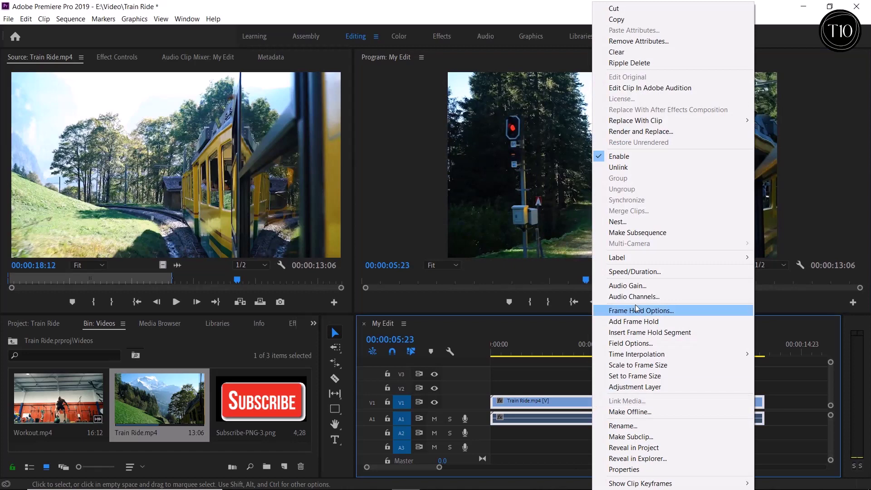
left_click(662, 271)
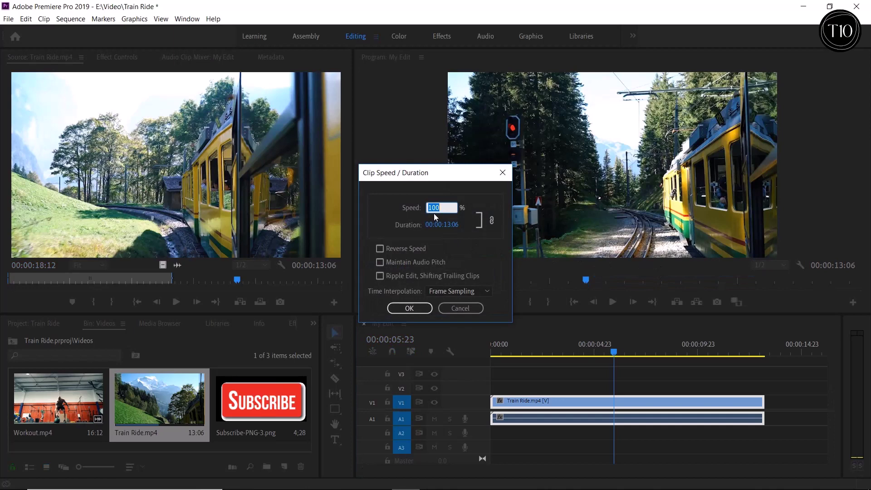
type("50")
left_click(411, 312)
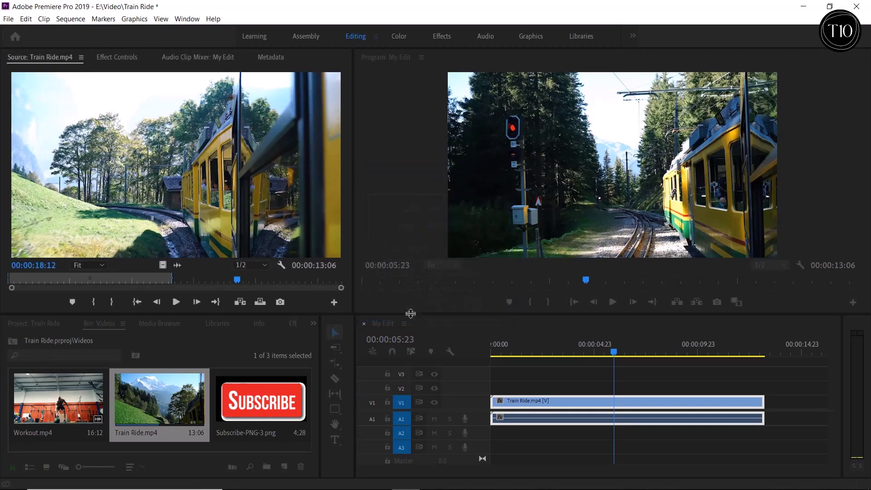
left_click(496, 352)
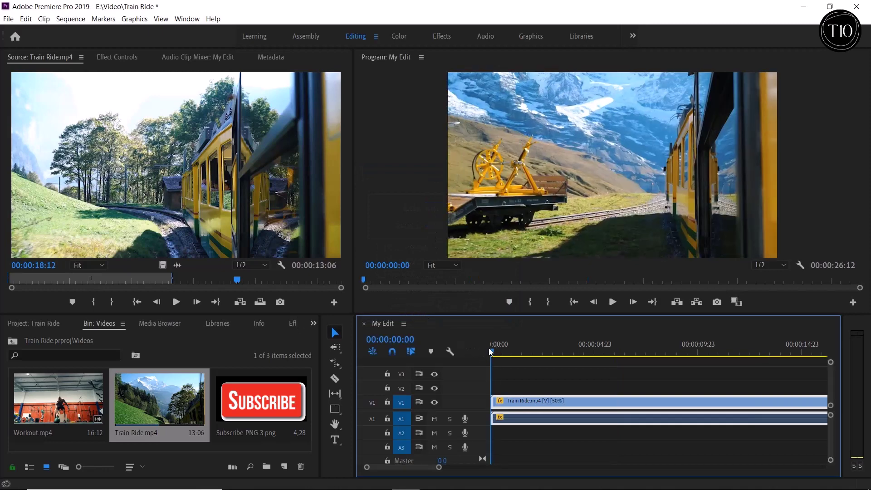
left_click(613, 302)
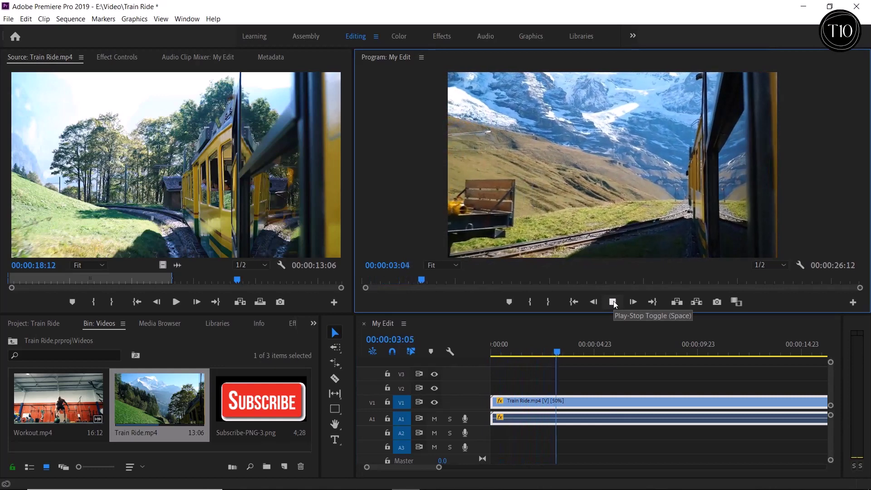
left_click(613, 302)
Slow the Train Ride.mp4 clip to 20% speed and preview the motion from 00:00:01:02.
right_click(613, 401)
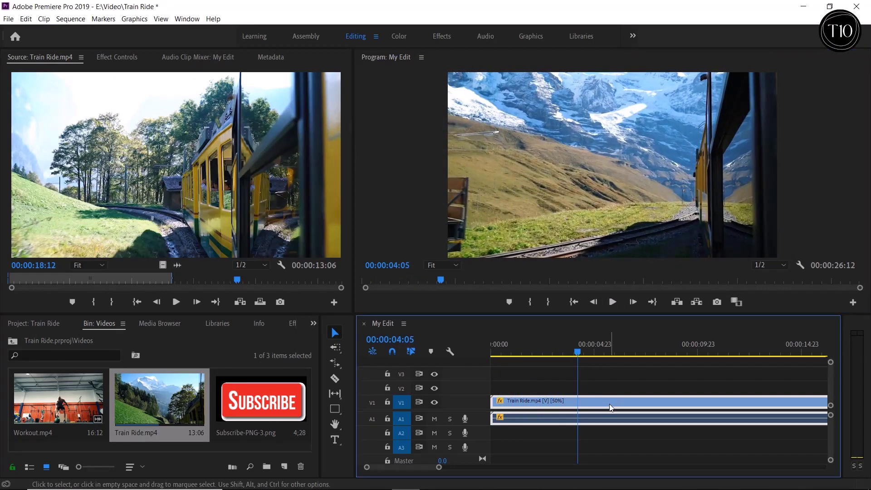
left_click(657, 271)
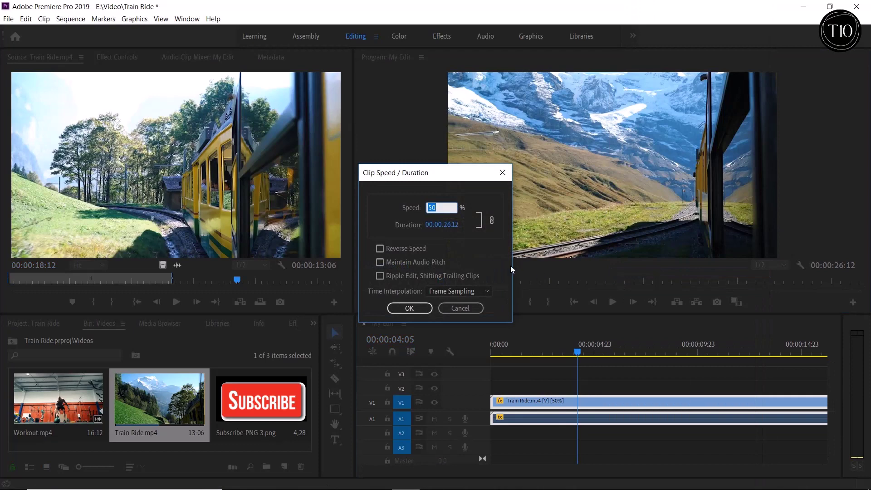
type("20")
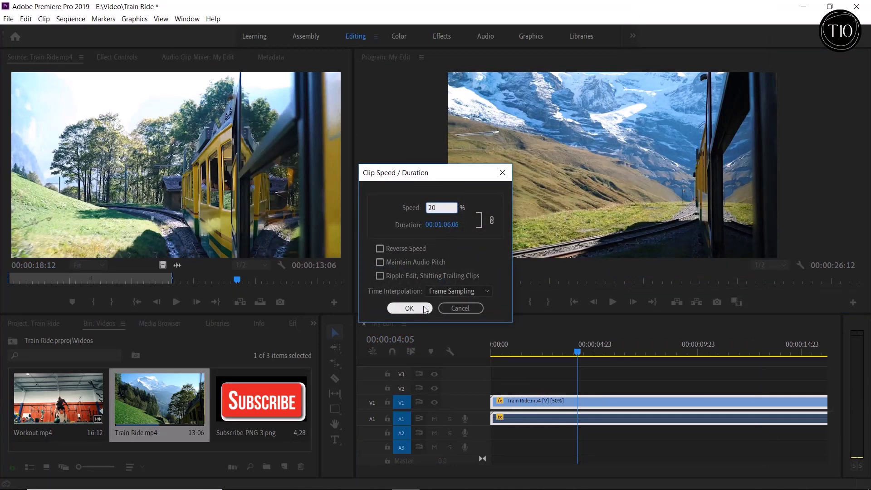
left_click(410, 308)
left_click(512, 353)
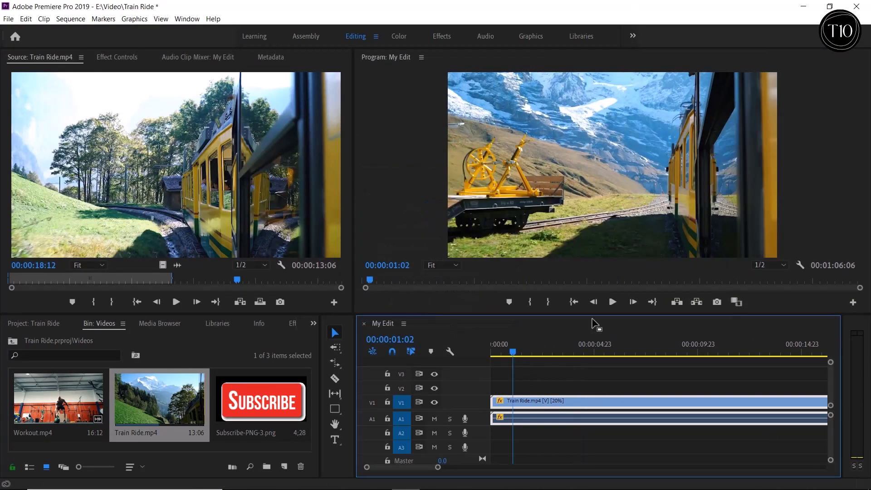
left_click(613, 302)
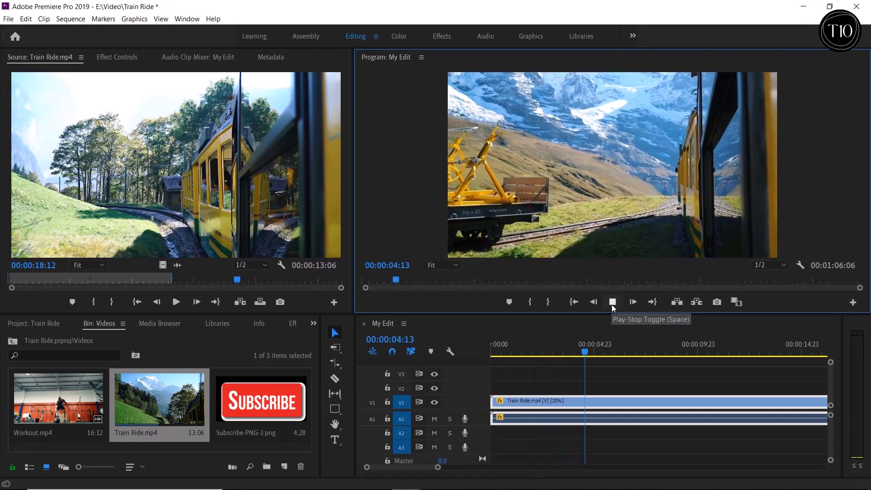
left_click(613, 305)
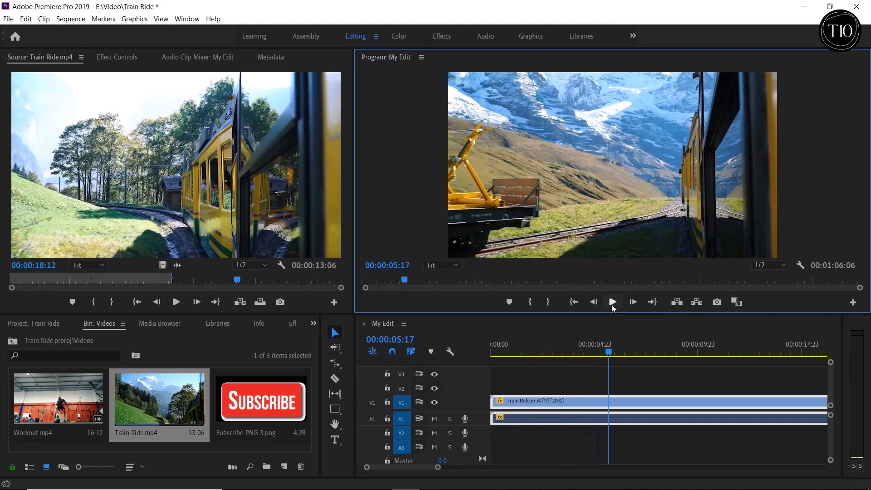
Change the slowed clip's time interpolation to Optical Flow, then render the sequence and preview it.
right_click(589, 402)
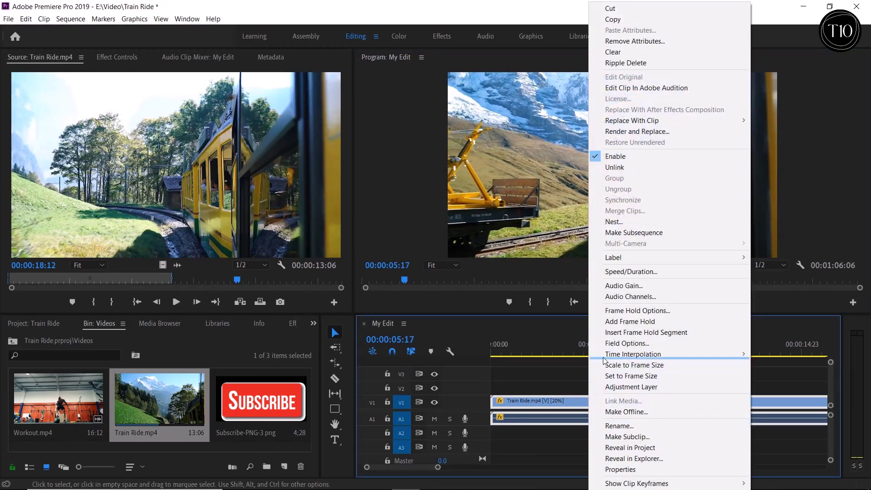
left_click(617, 272)
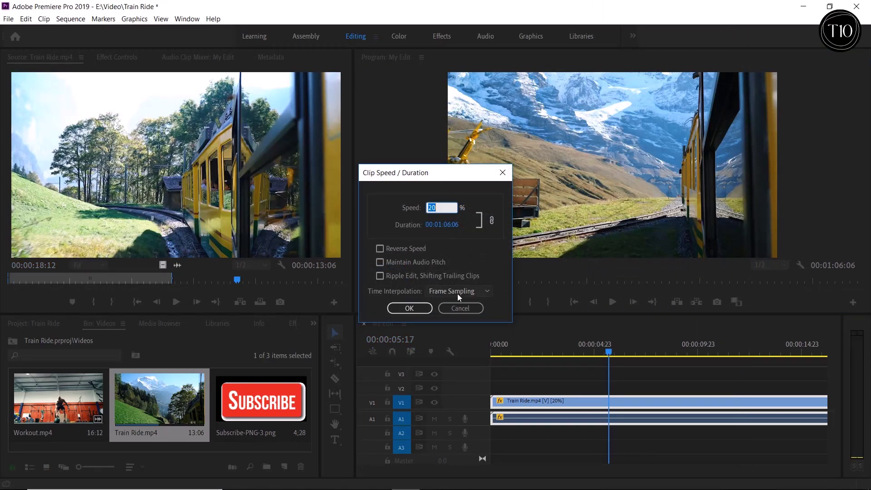
left_click(478, 290)
left_click(465, 327)
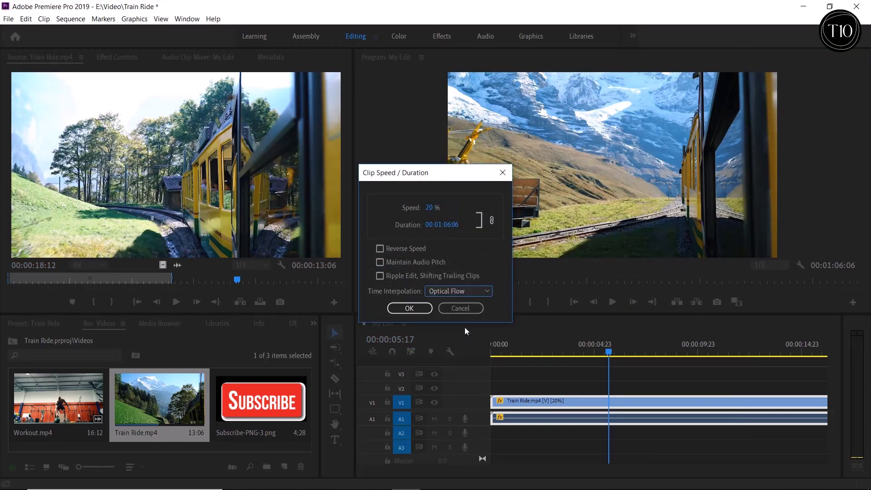
left_click(421, 310)
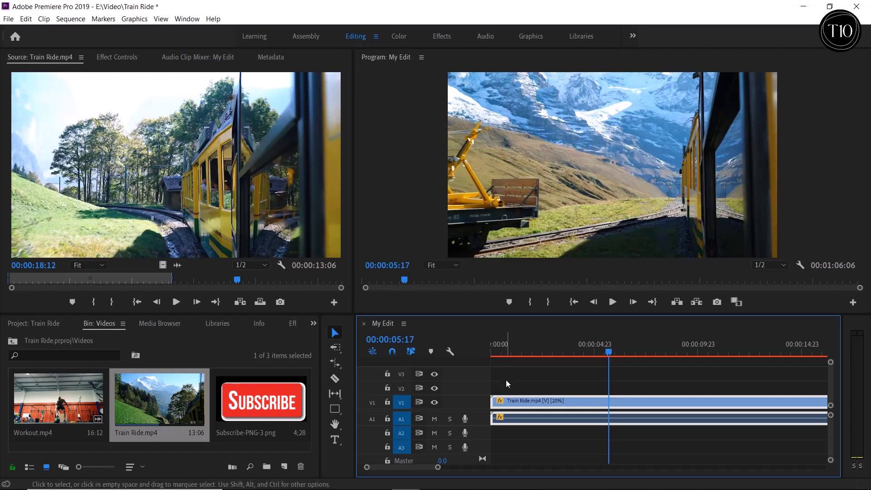
key("Return")
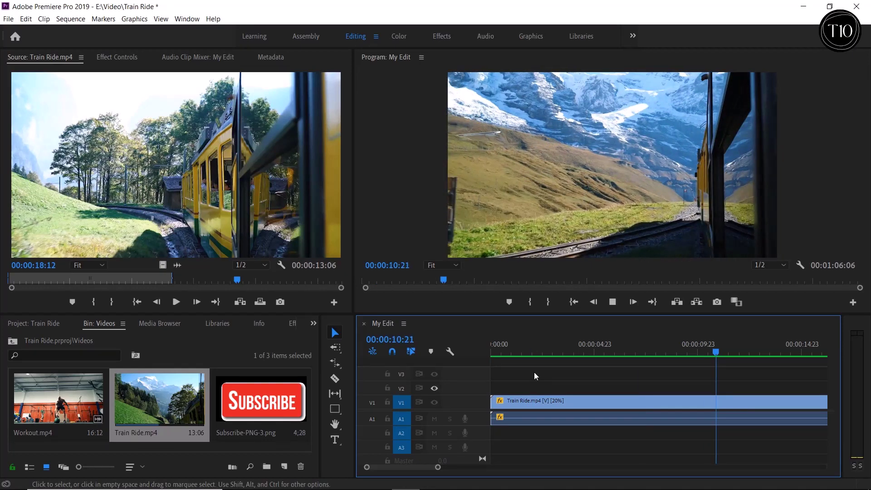
left_click(612, 302)
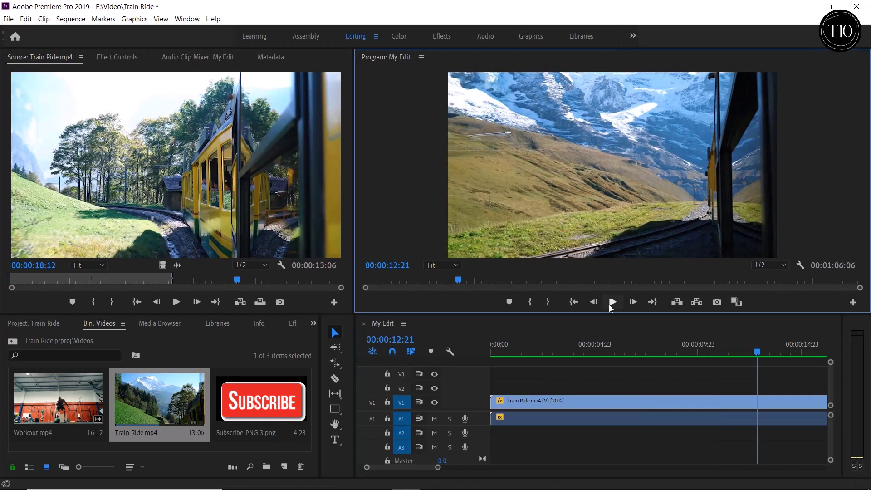
Set the Train Ride.mp4 clip to 100% speed with Frame Sampling and Reverse Speed, and play it from near the start.
right_click(613, 401)
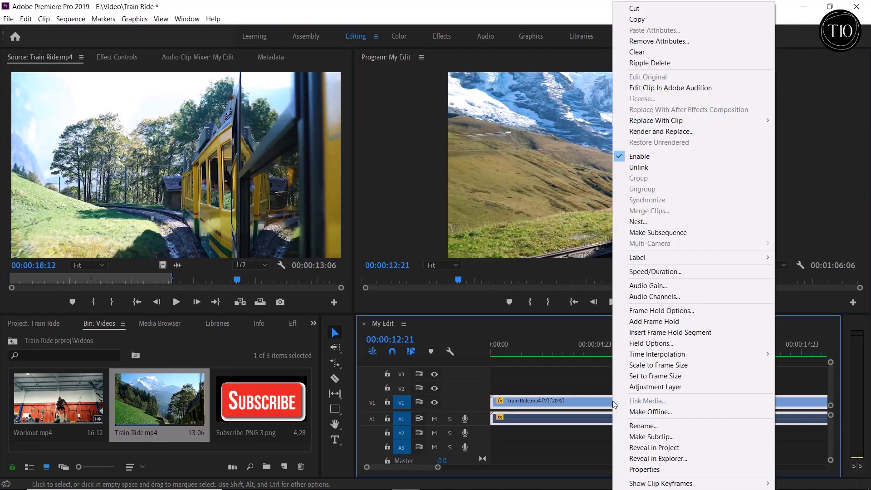
left_click(646, 273)
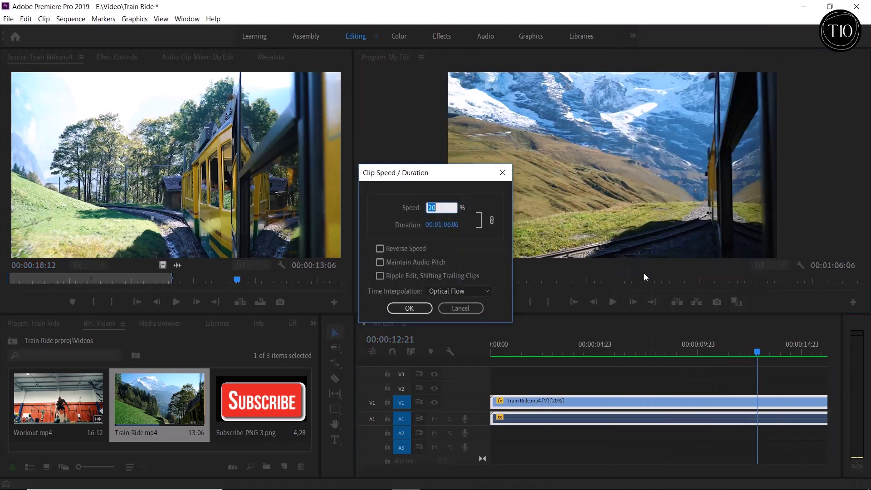
type("100")
left_click(462, 290)
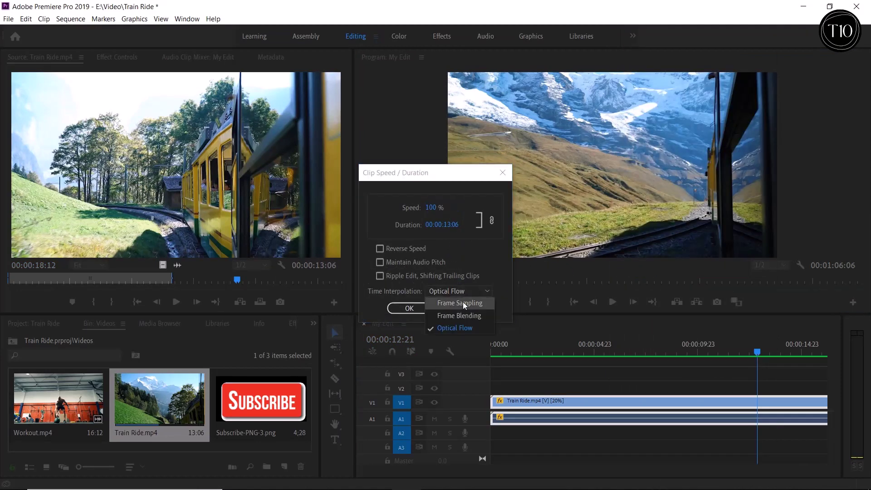
left_click(463, 302)
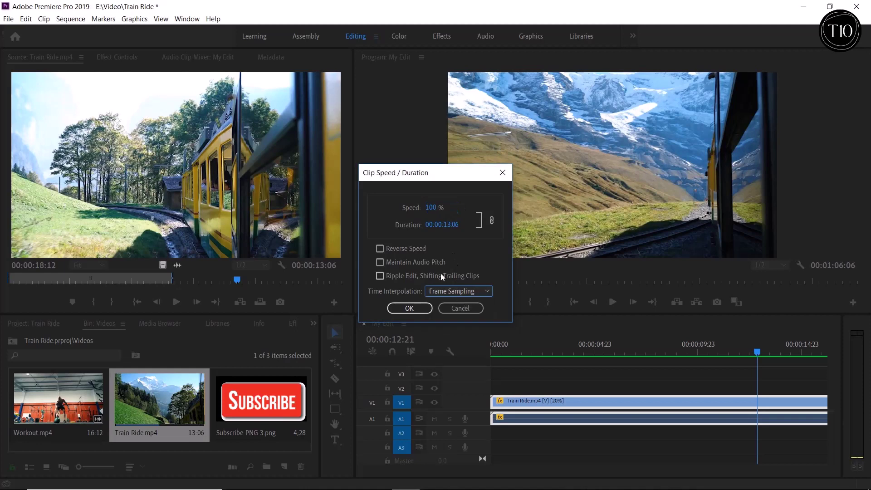
left_click(380, 248)
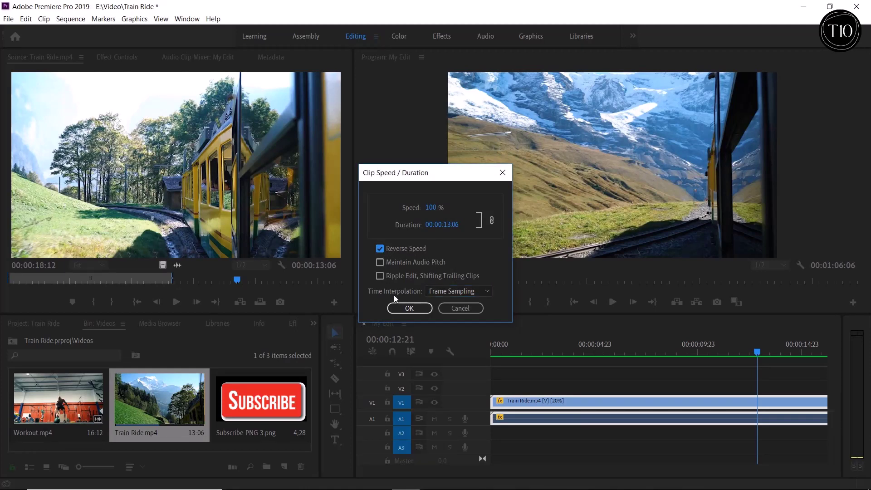
left_click(409, 308)
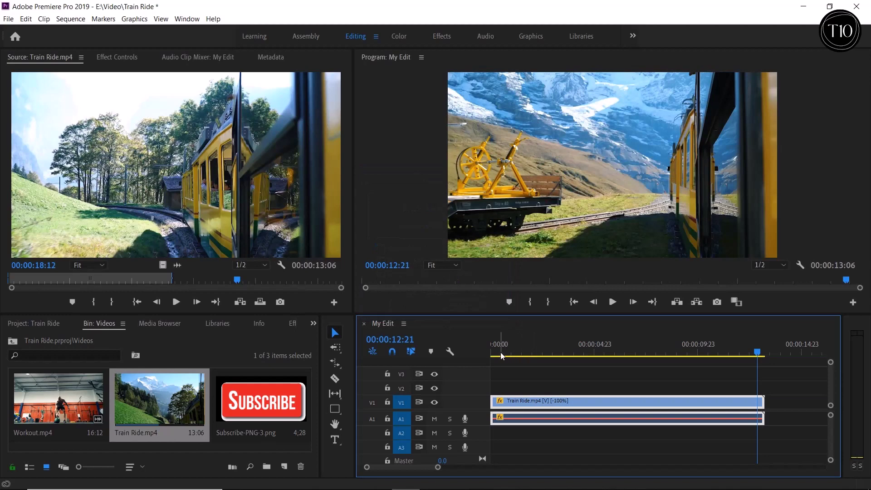
left_click(497, 354)
left_click(613, 303)
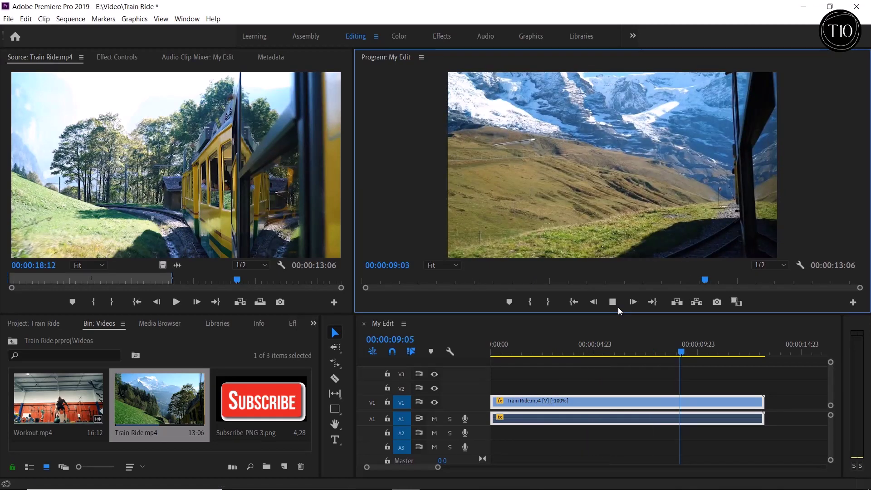
Set the Train Ride.mp4 clip to 200% speed with Reverse Speed off, and play it back from near the start.
left_click(615, 304)
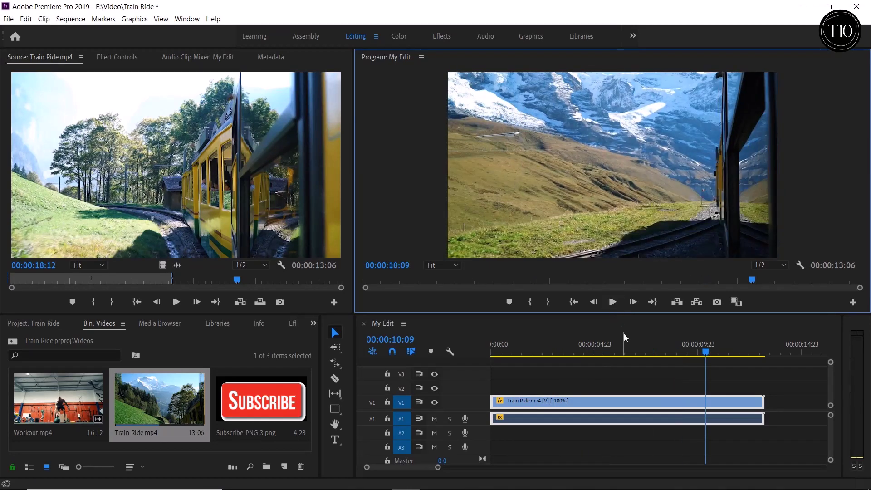
right_click(637, 402)
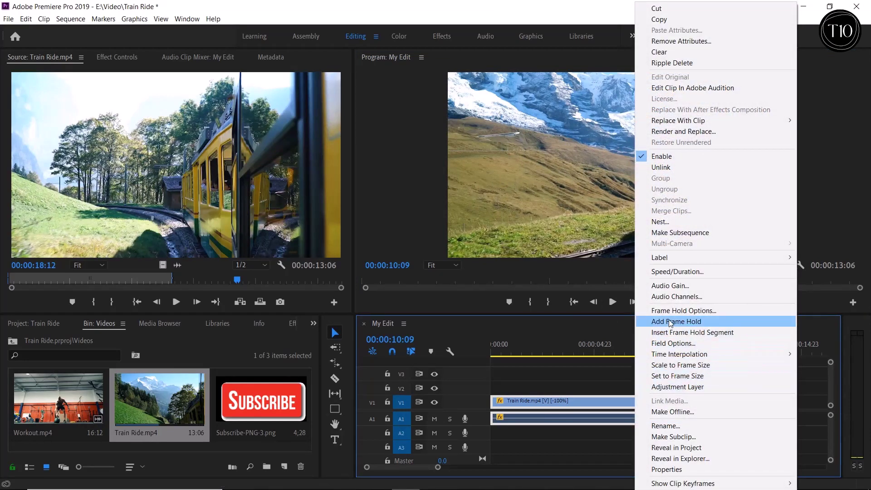
left_click(681, 272)
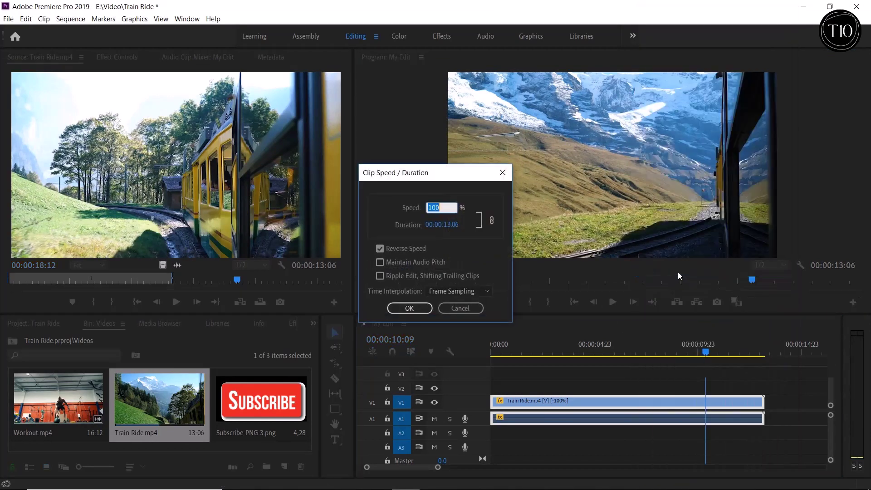
type("200")
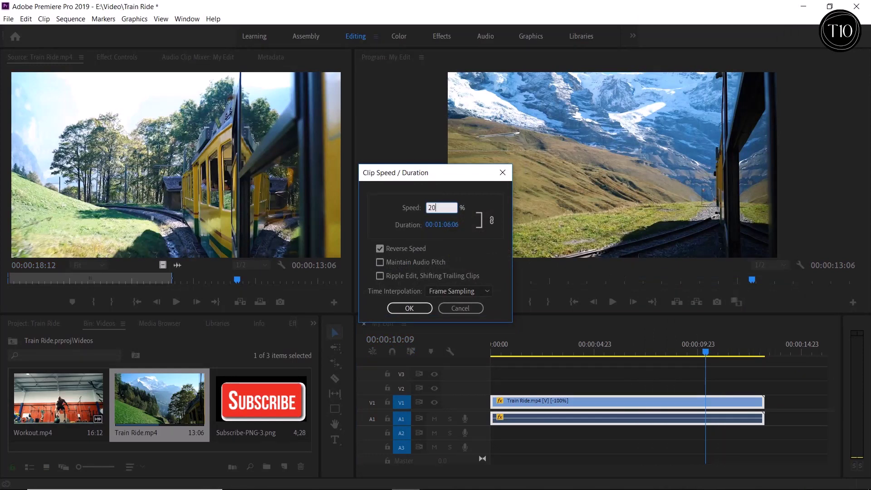
left_click(411, 247)
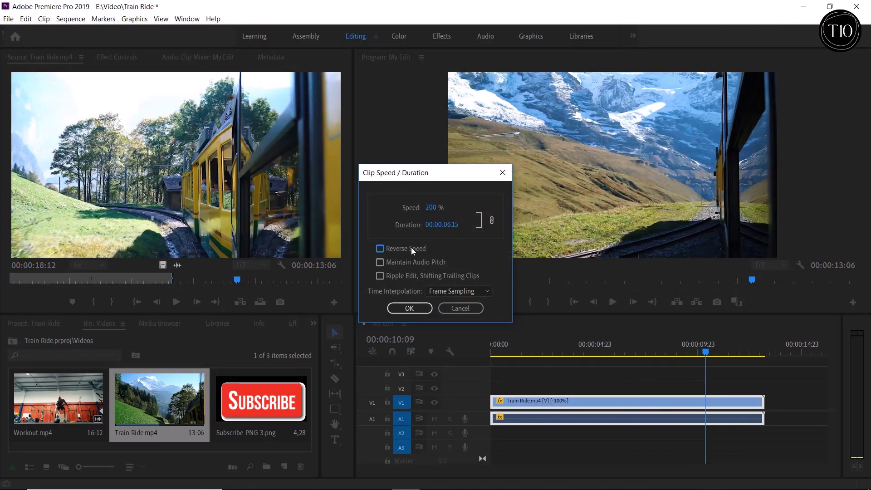
left_click(410, 305)
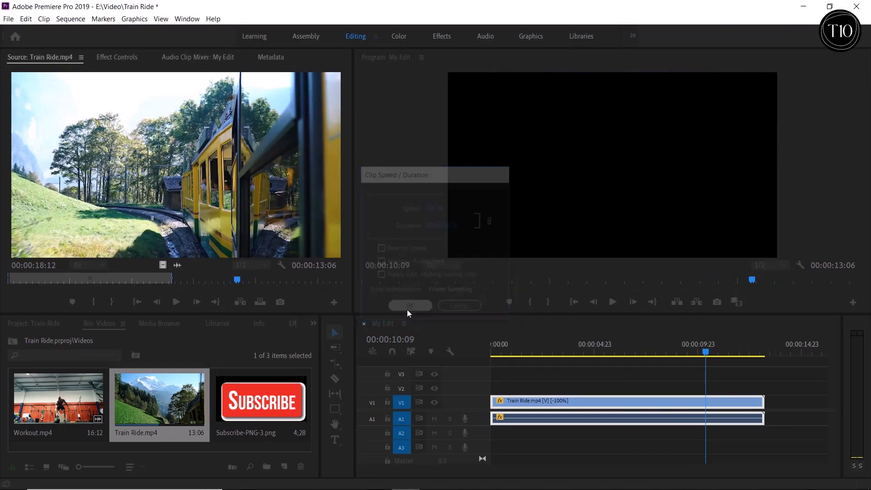
left_click(503, 349)
left_click(614, 303)
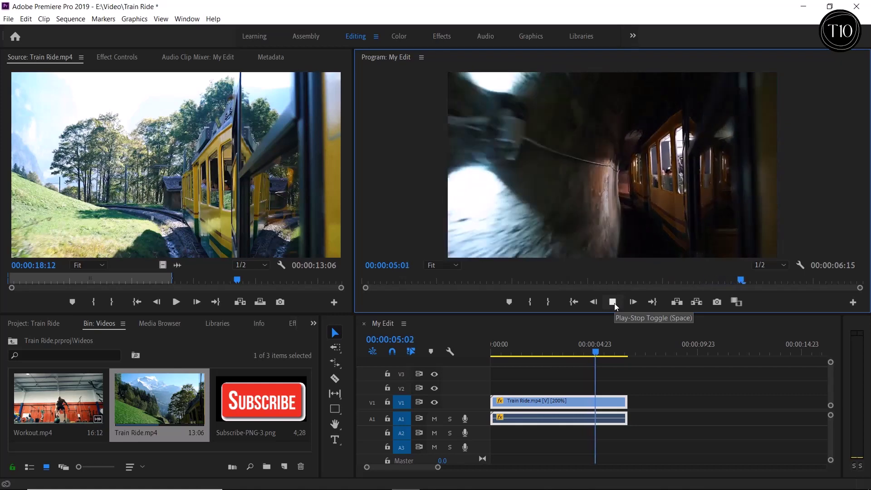
left_click(614, 303)
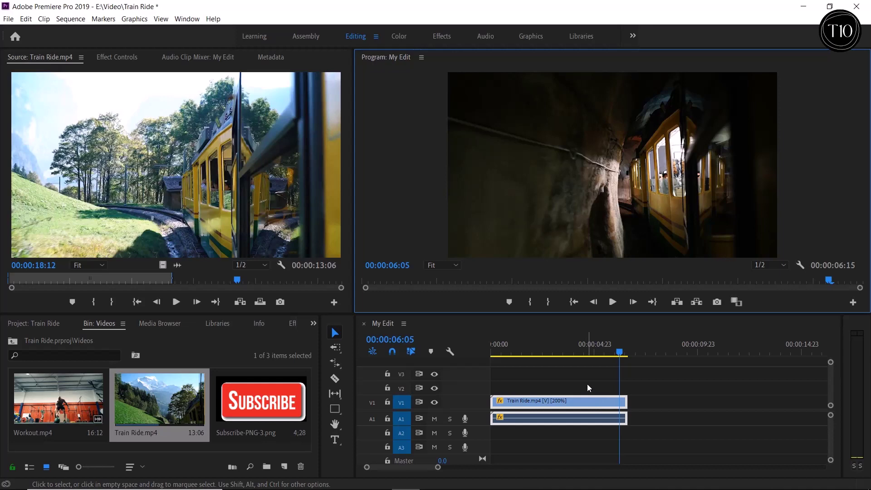
Set the speed of the Train Ride.mp4 clip to 100%.
right_click(577, 402)
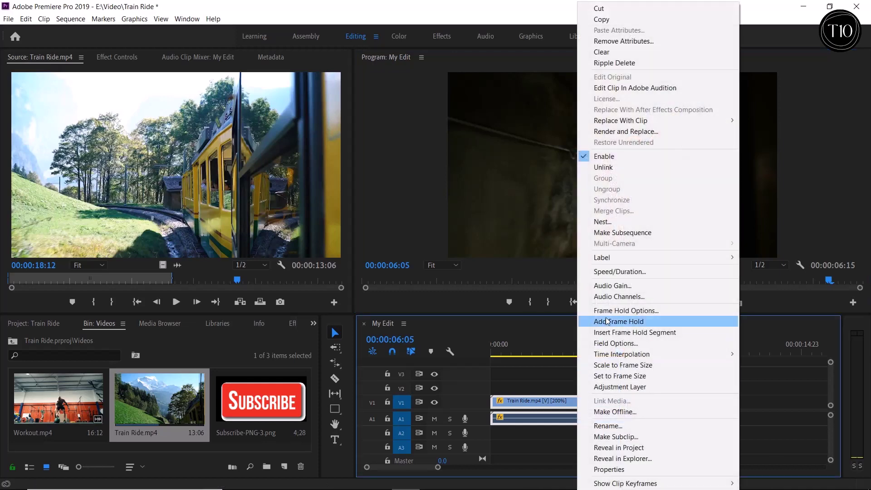
left_click(615, 272)
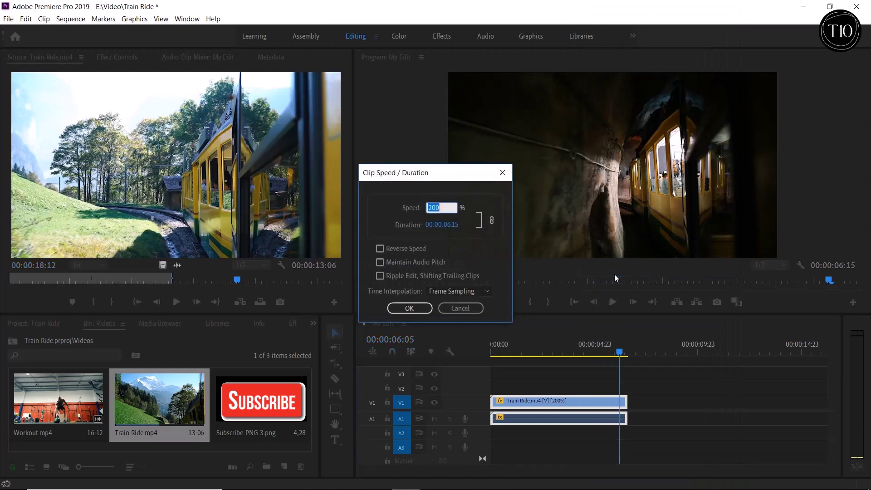
type("100")
key("Return")
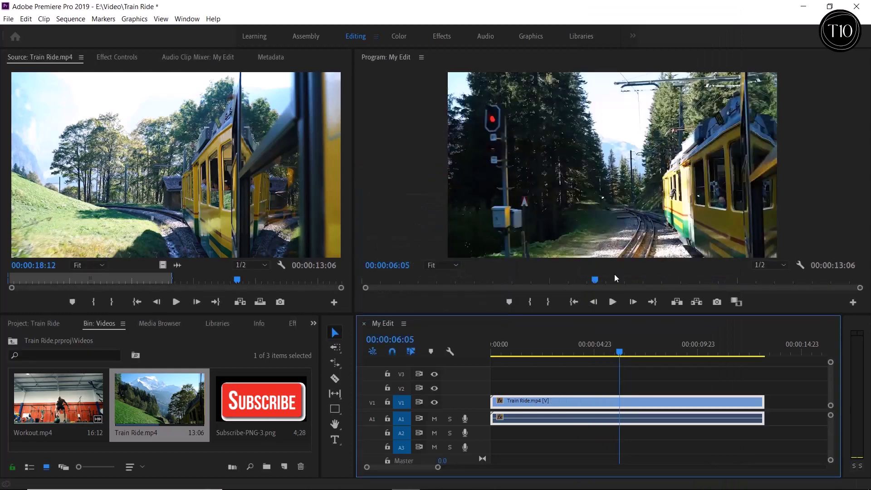
Place the playhead at 00:00:00:16 and examine the Speed property under Time Remapping in the Train Ride.mp4 clip's effect settings.
left_click(506, 352)
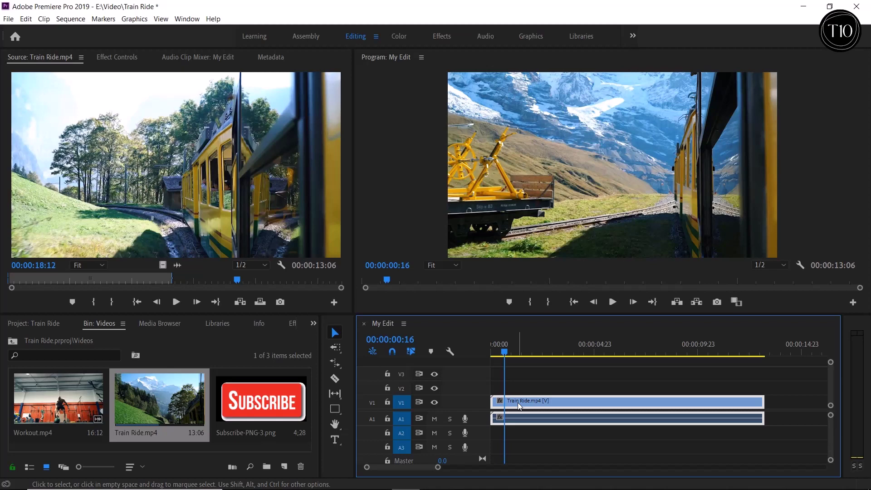
left_click(114, 57)
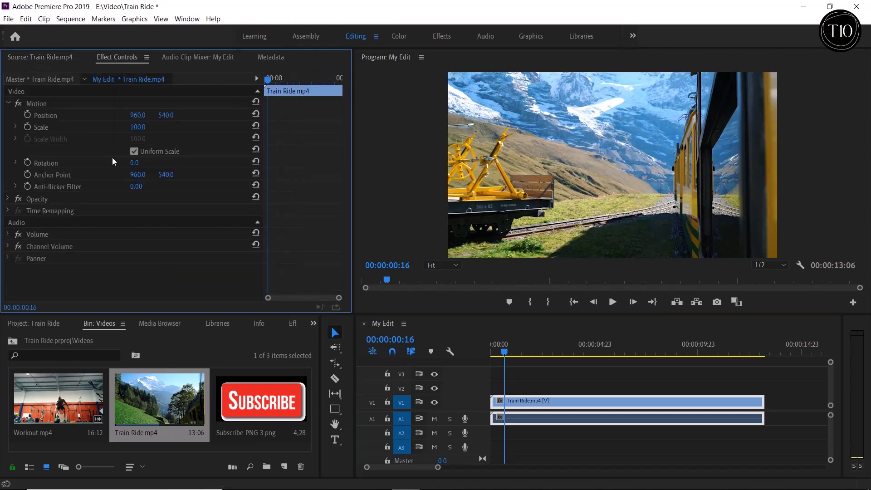
left_click(27, 211)
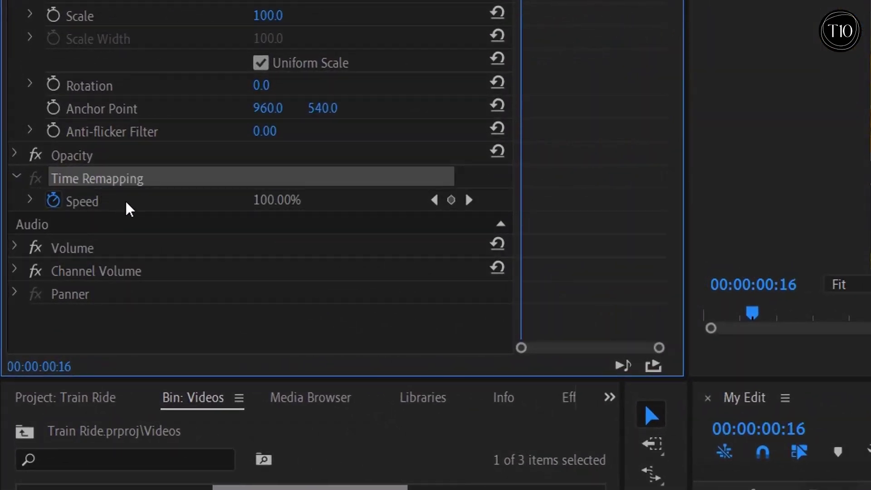
left_click(233, 205)
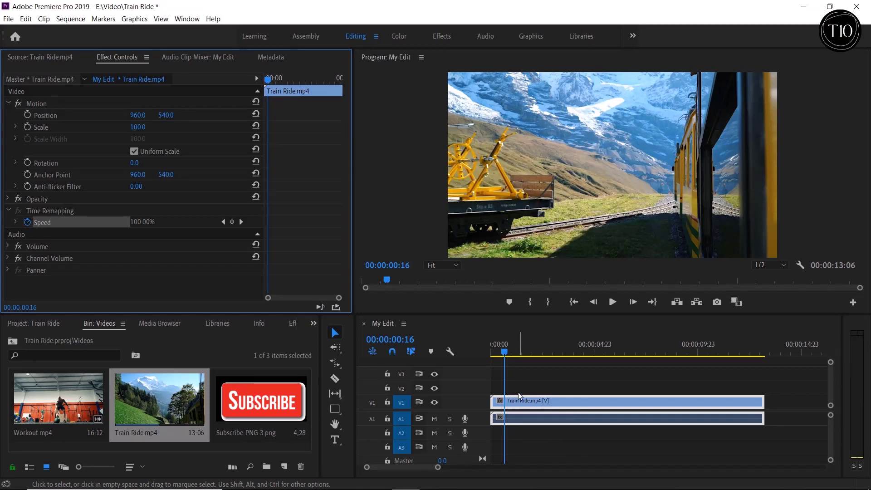
Increase the height of the Video 1 track to enlarge the Train Ride.mp4 clip in the timeline.
left_click(486, 395)
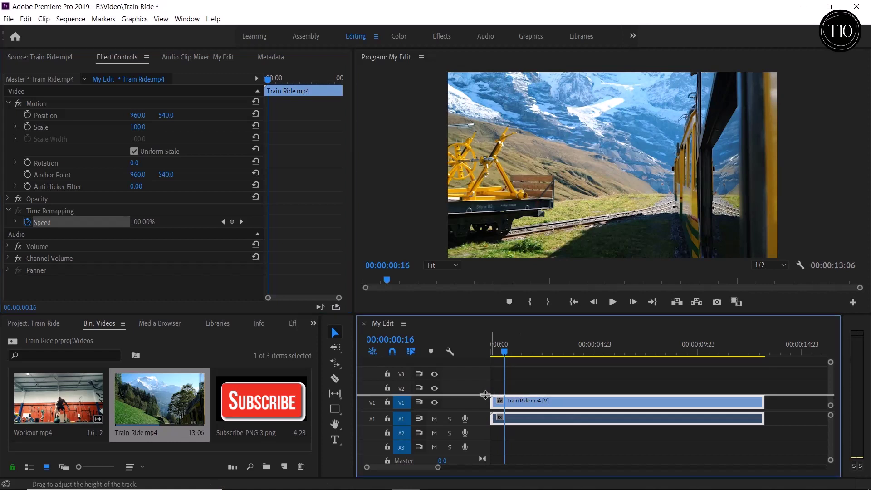
left_click_drag(485, 394, 485, 367)
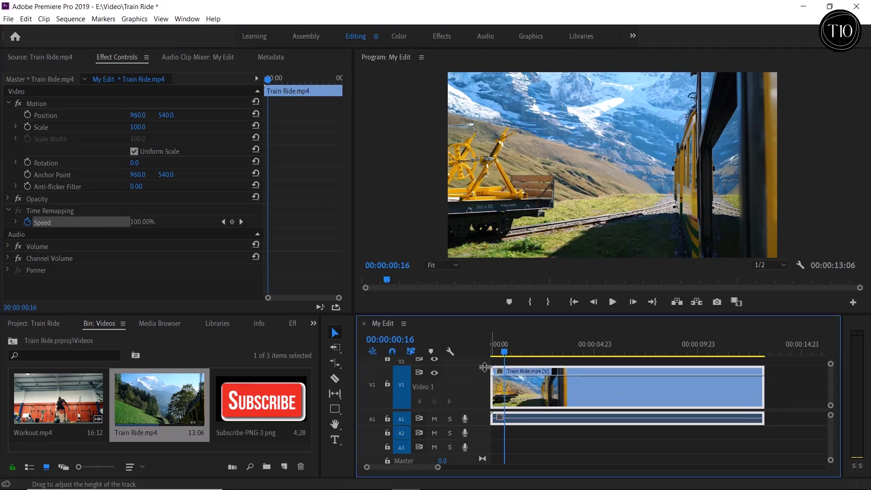
left_click_drag(485, 366, 508, 356)
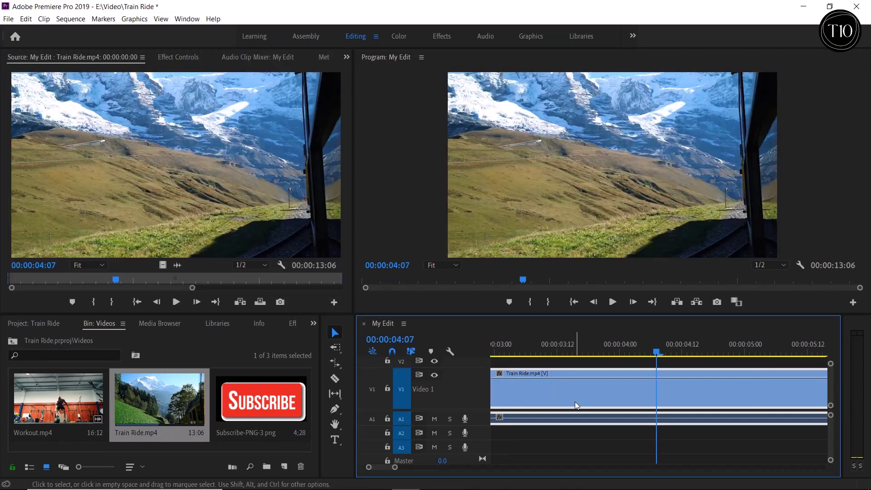
right_click(575, 402)
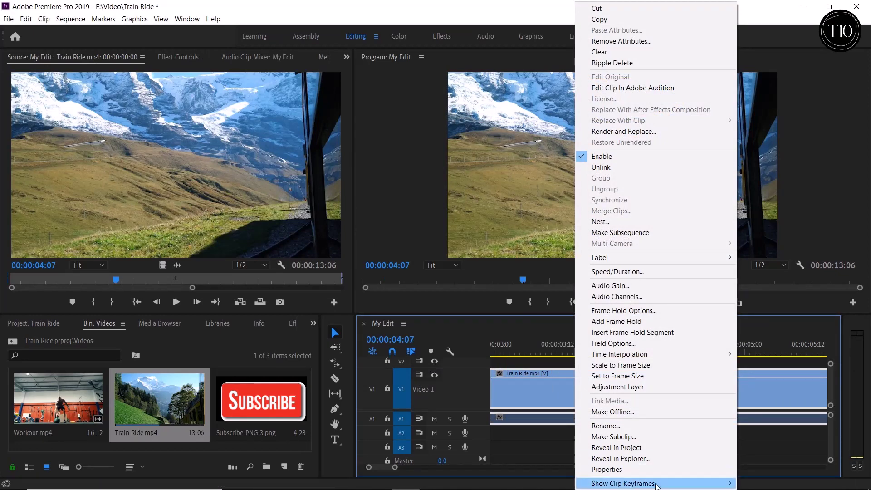
mouse_move(667, 486)
mouse_move(749, 486)
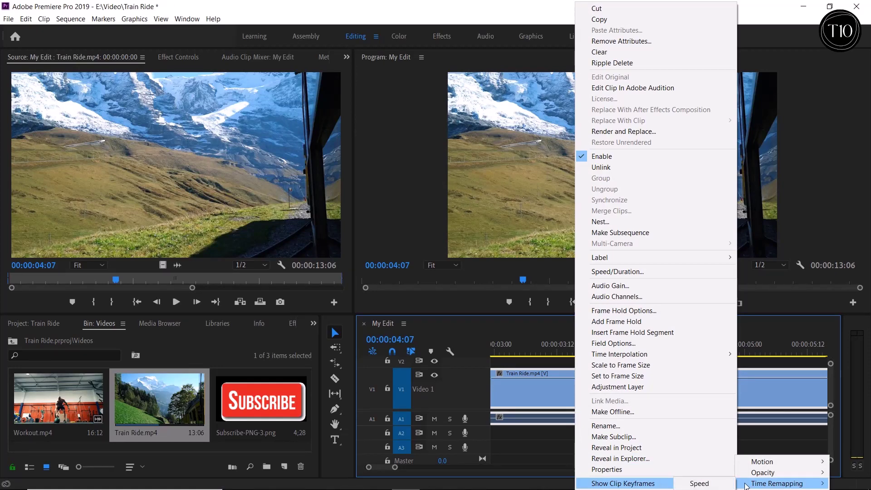
left_click(553, 402)
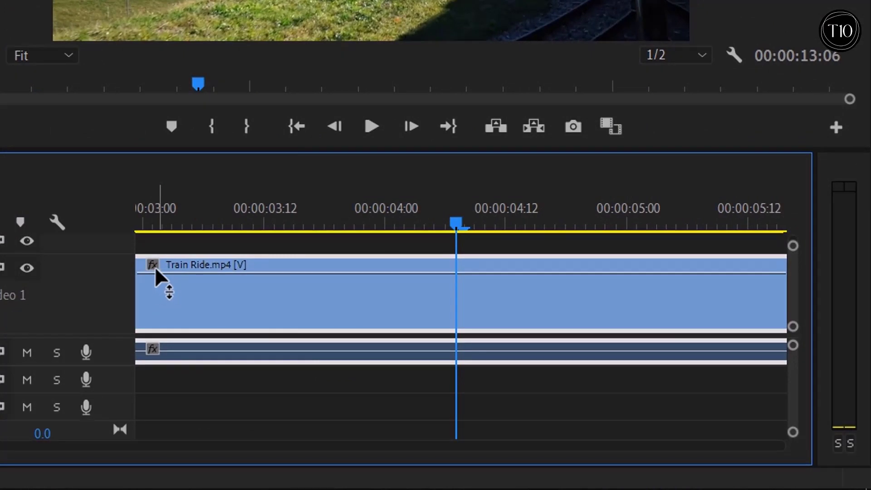
Display the Time Remapping Speed line on the Train Ride.mp4 video clip in the timeline.
left_click(154, 266)
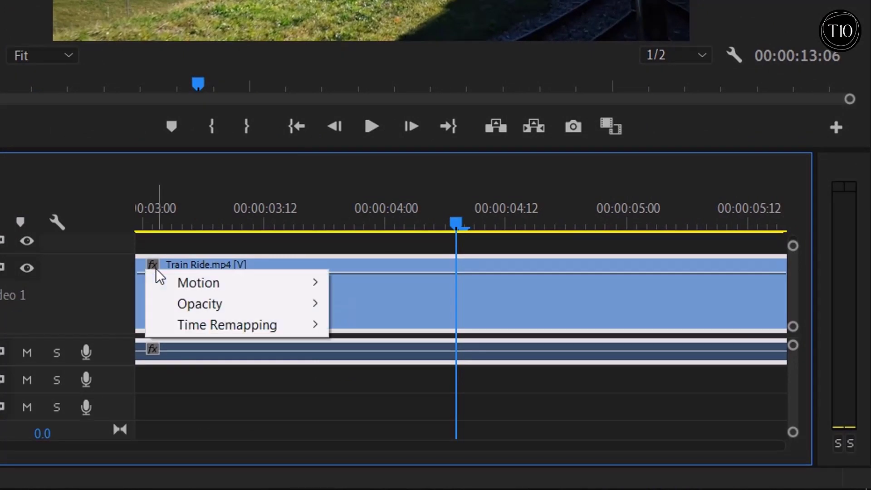
mouse_move(166, 324)
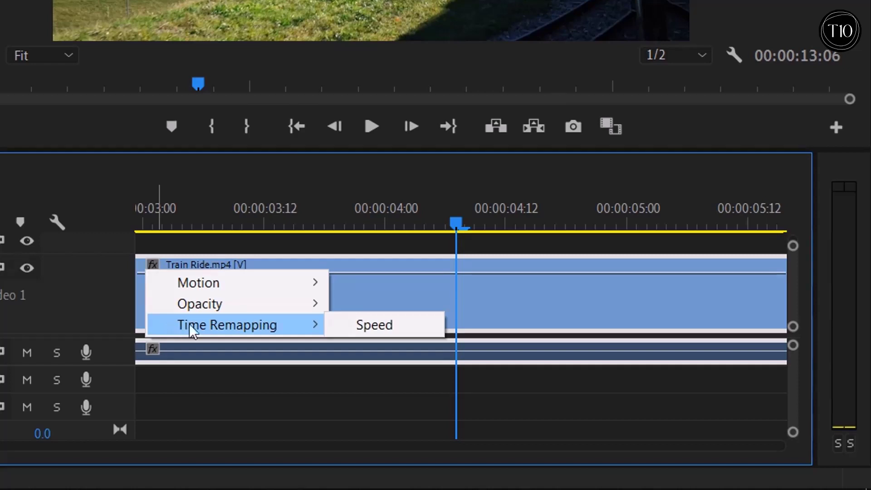
left_click(336, 328)
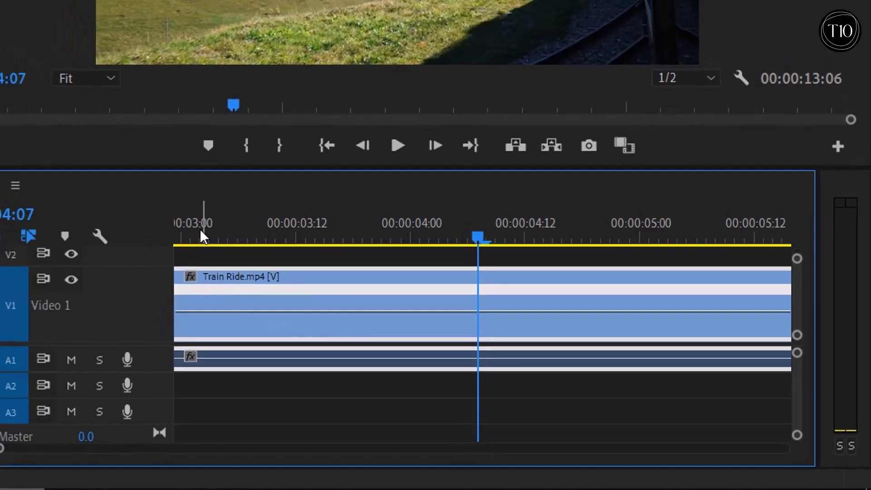
Add a speed keyframe with the Pen tool to the Train Ride.mp4 clip's speed line, just before 00:00:02:00.
left_click_drag(211, 239, 235, 241)
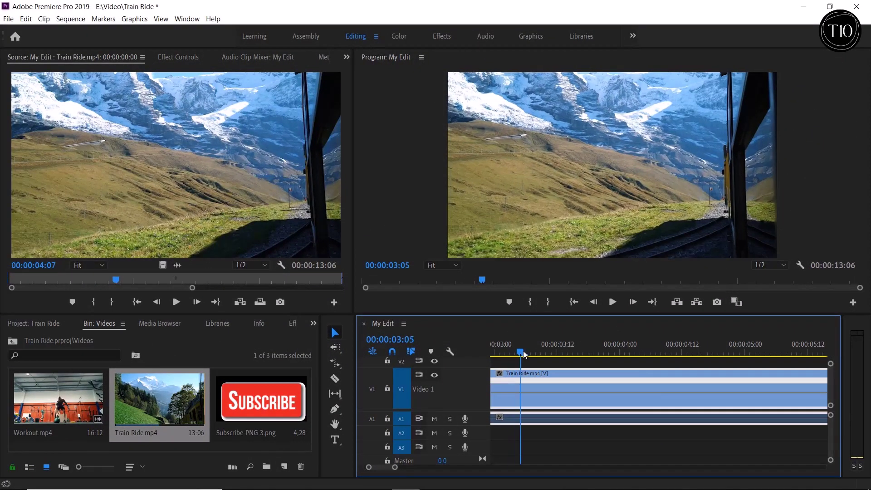
left_click_drag(525, 355, 540, 355)
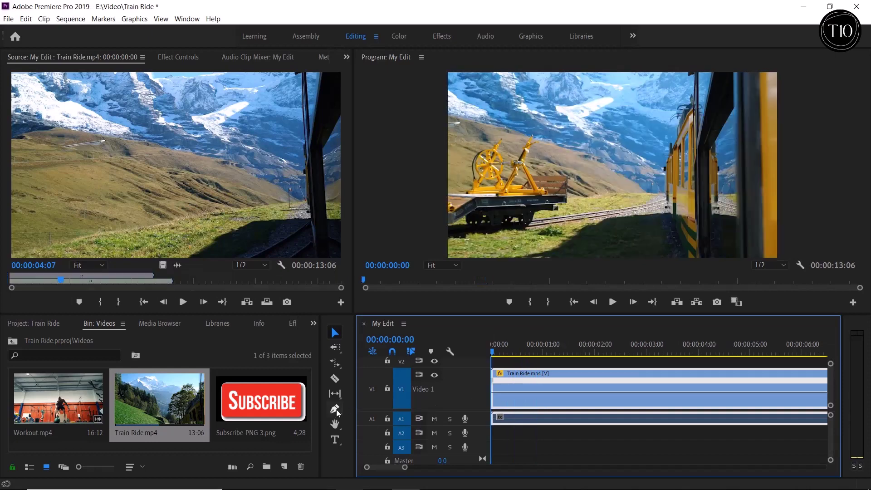
left_click(337, 411)
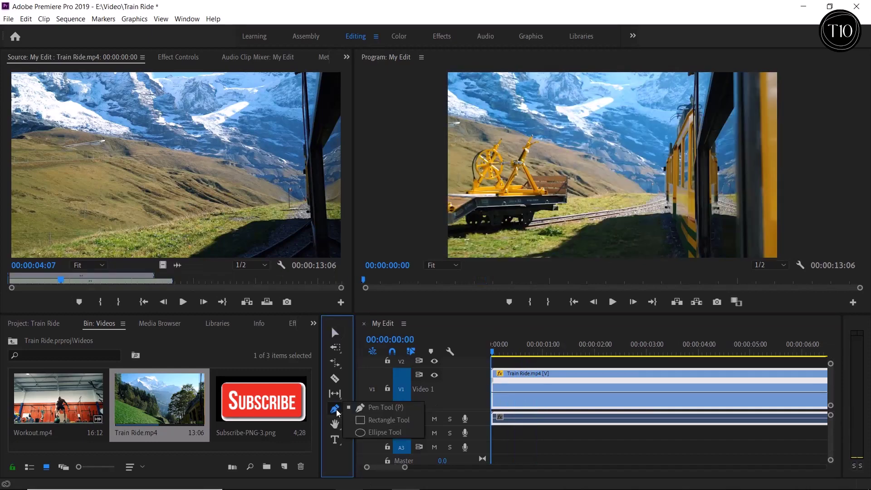
left_click(355, 411)
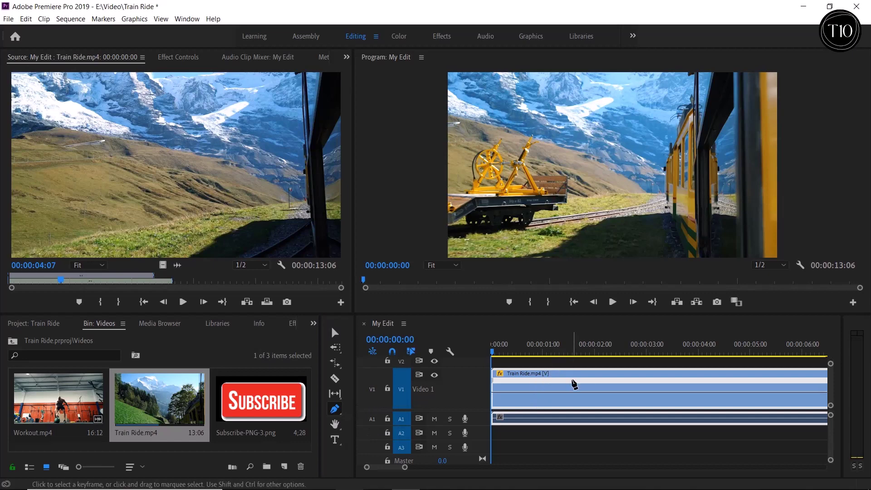
left_click(585, 384)
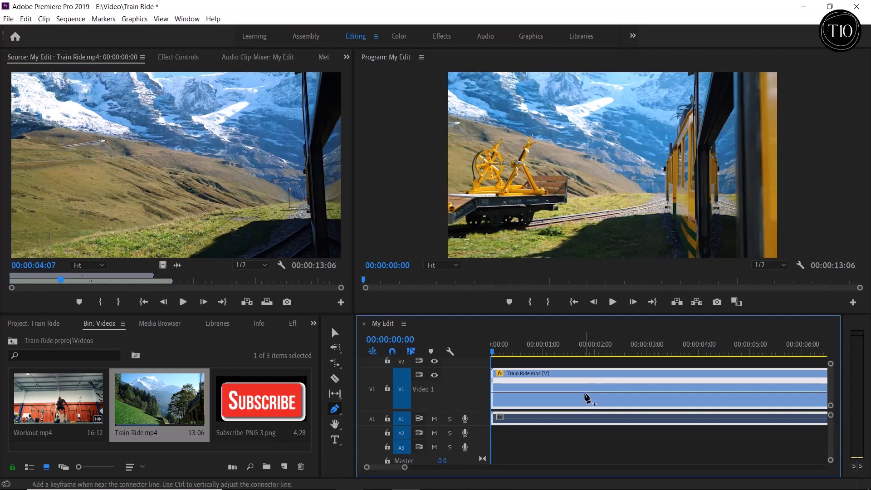
left_click(585, 391)
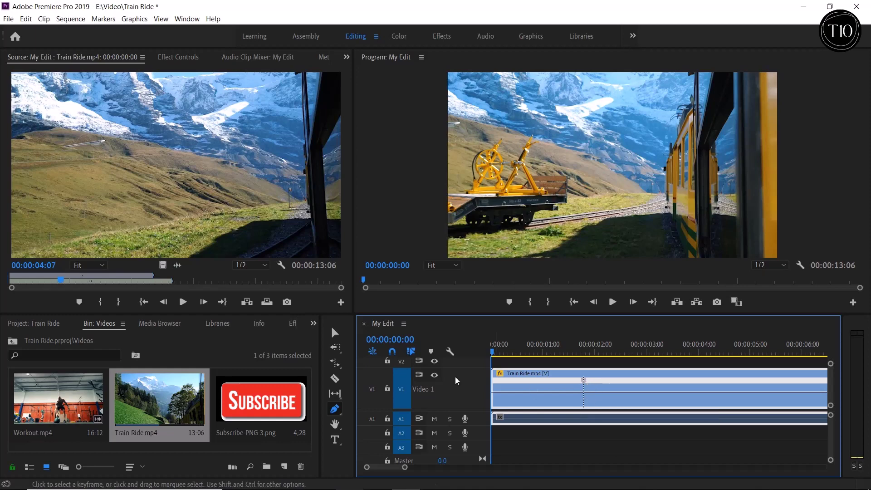
Lower the clip's speed line after the keyframe to slow that section, and play across the change from 00:00:01:15.
left_click(335, 333)
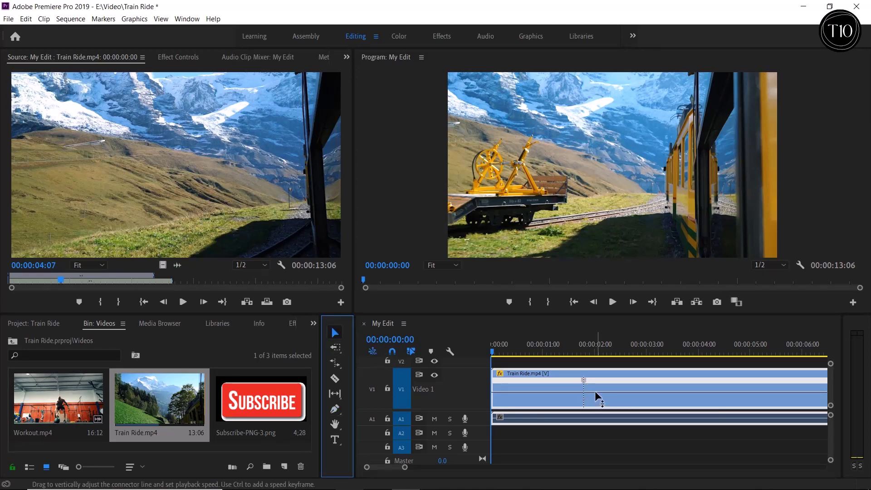
left_click_drag(595, 391, 608, 431)
left_click(576, 353)
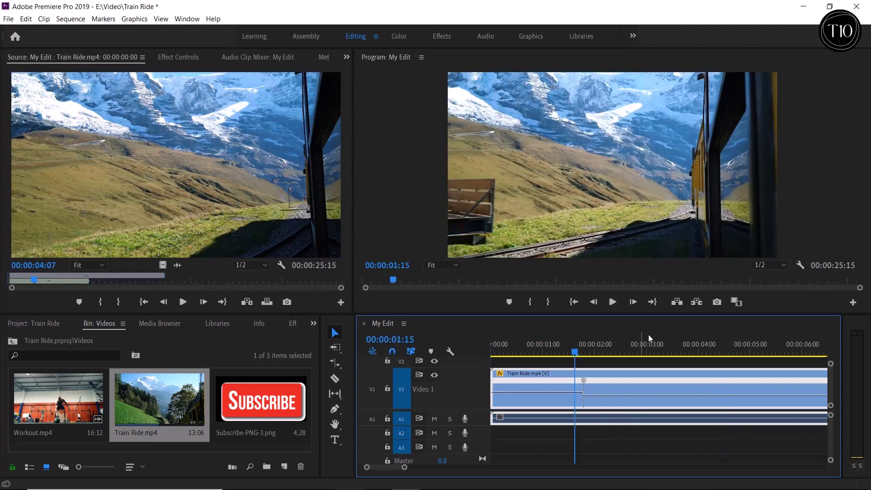
left_click(613, 302)
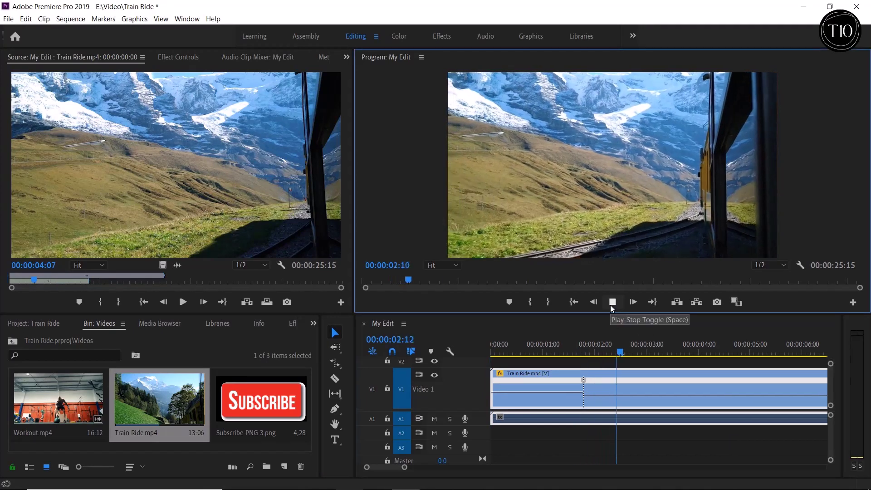
left_click(611, 304)
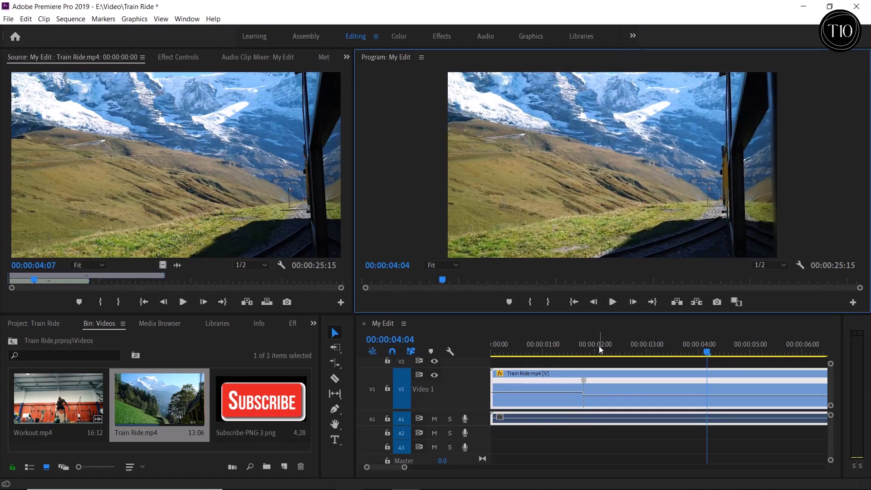
left_click_drag(404, 468, 401, 468)
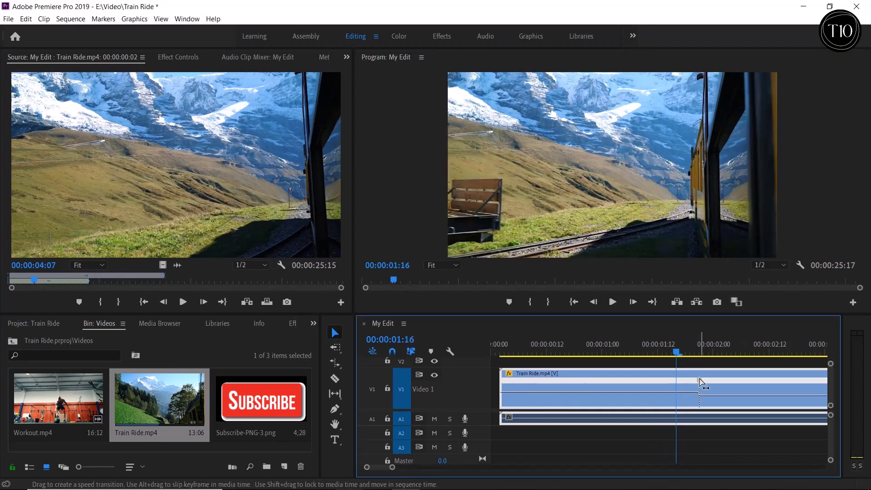
Split the Train Ride.mp4 clip's speed keyframe to create a short gradual speed transition, and play across it from 00:00:01:16.
left_click_drag(701, 384, 717, 404)
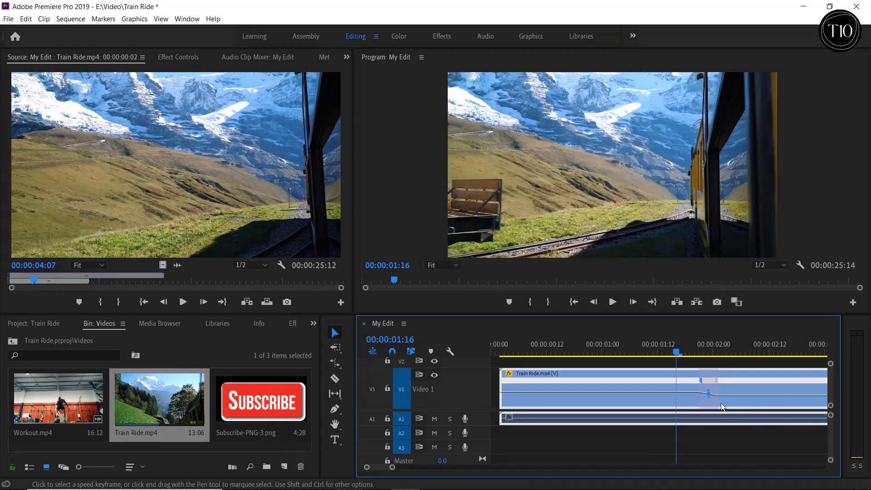
scroll(377, 467, "right", 3)
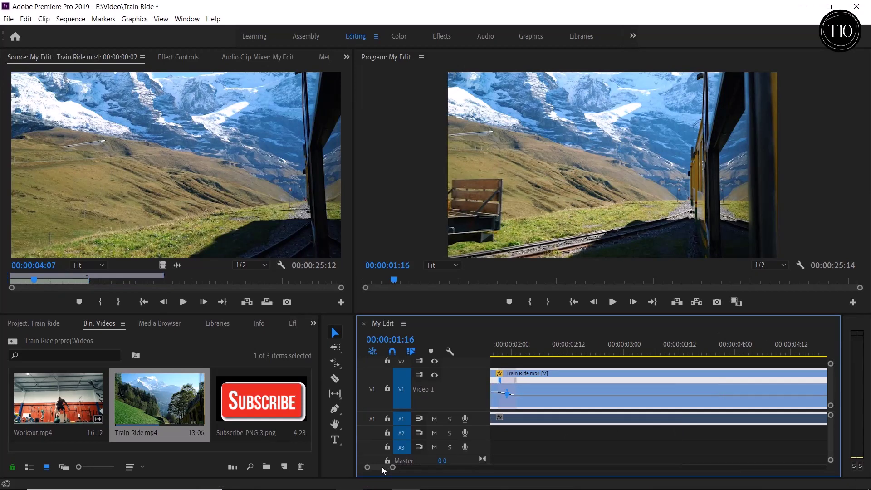
left_click_drag(393, 467, 398, 467)
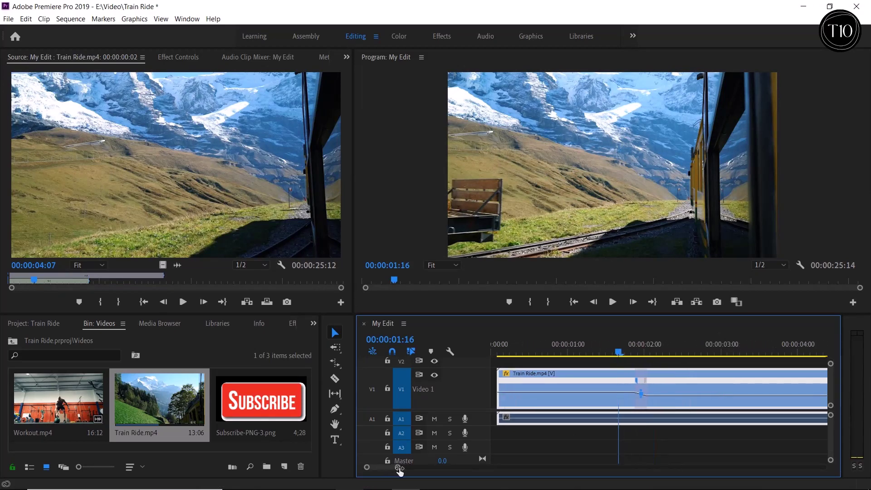
left_click(613, 302)
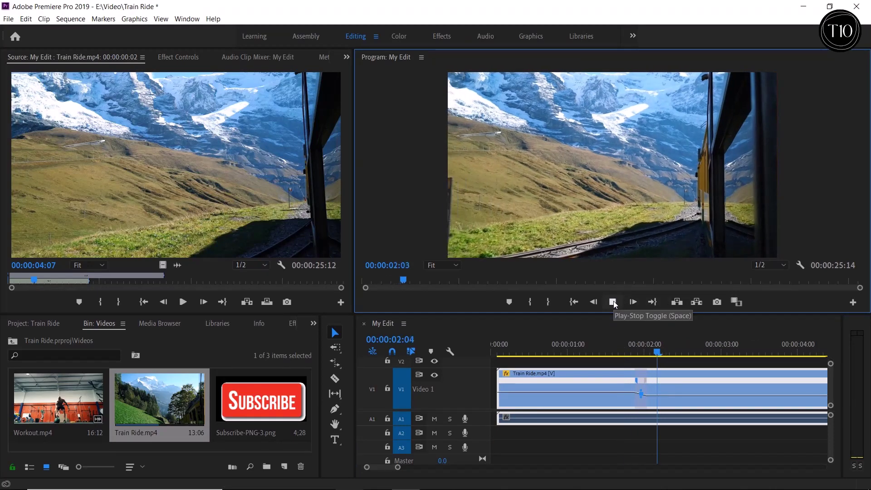
left_click(613, 302)
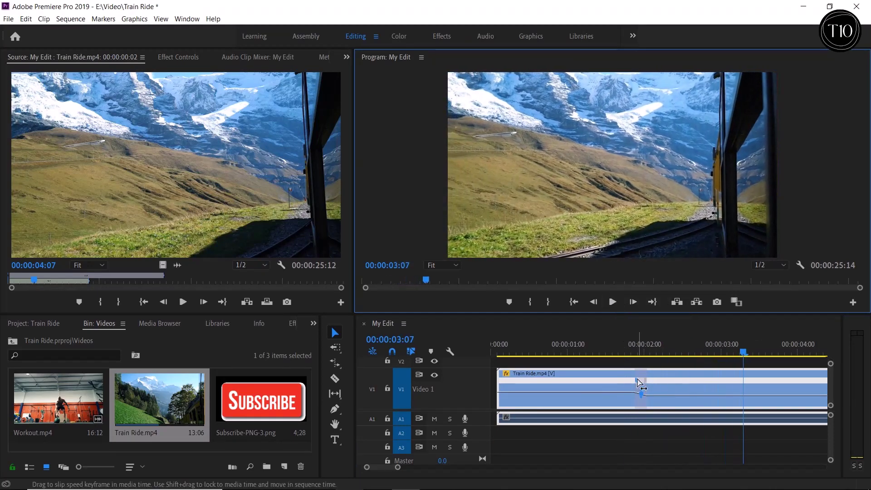
Widen the speed transition around 00:00:02:00 for a smoother slowdown, and play it back from 00:00:00:10.
left_click_drag(636, 381, 652, 402)
left_click(523, 353)
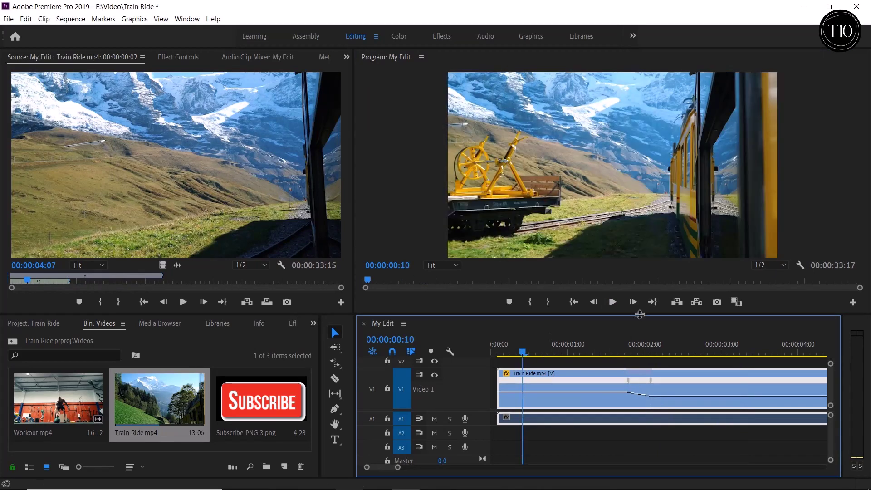
left_click(614, 304)
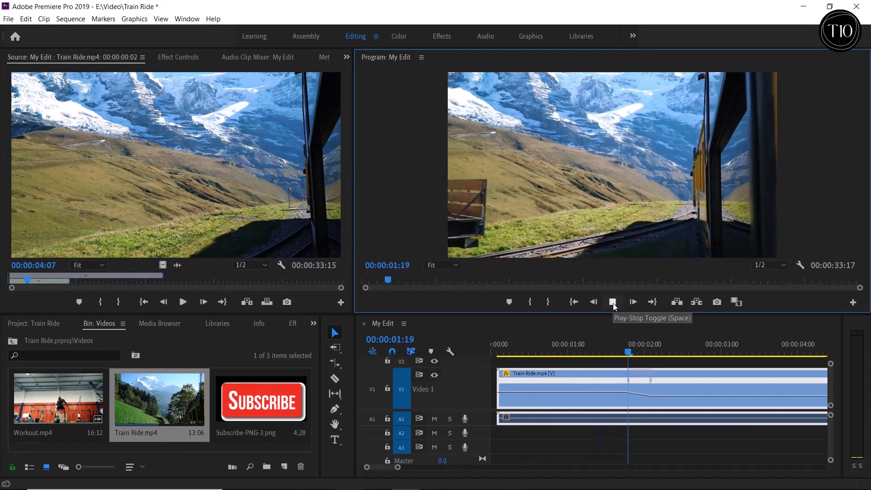
left_click(613, 303)
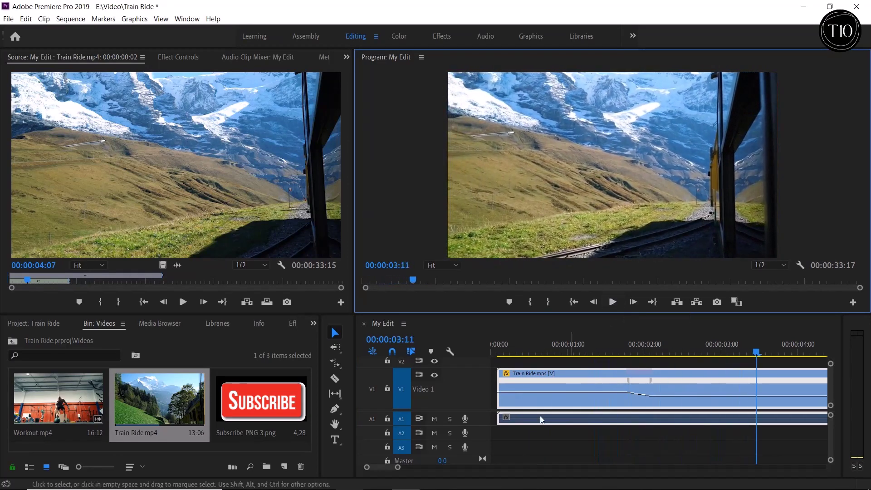
Add a second speed keyframe at 00:00:03:11 with the Pen tool and raise the speed line after it to speed up that section.
left_click_drag(399, 470, 423, 471)
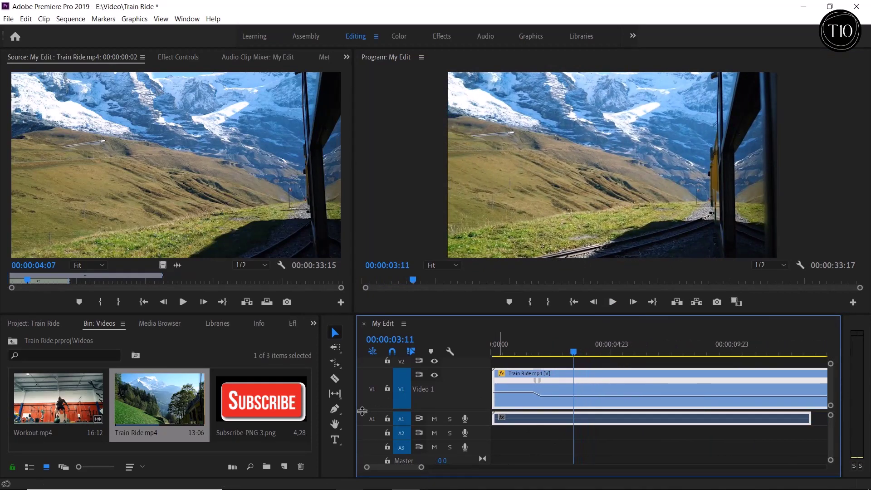
left_click(335, 408)
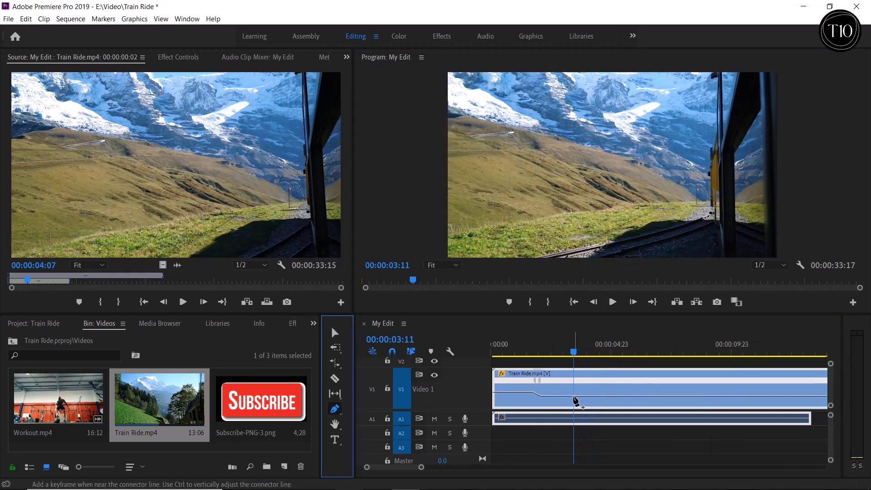
left_click(575, 402)
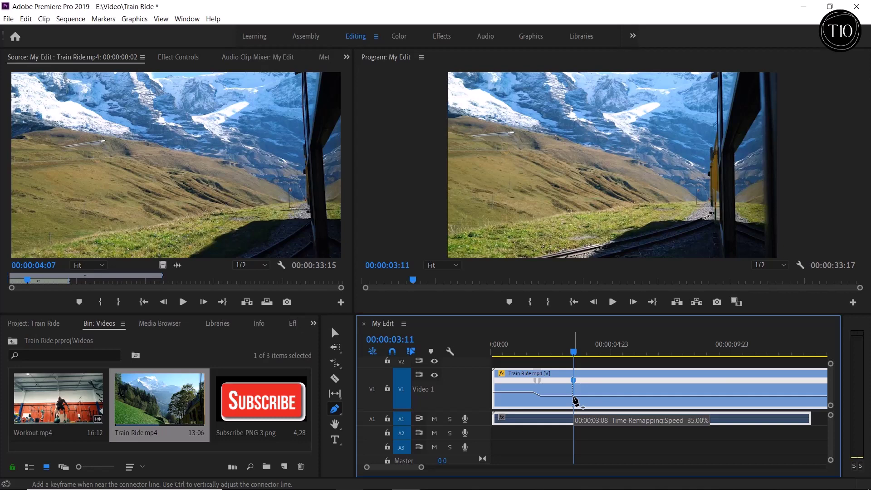
key("v")
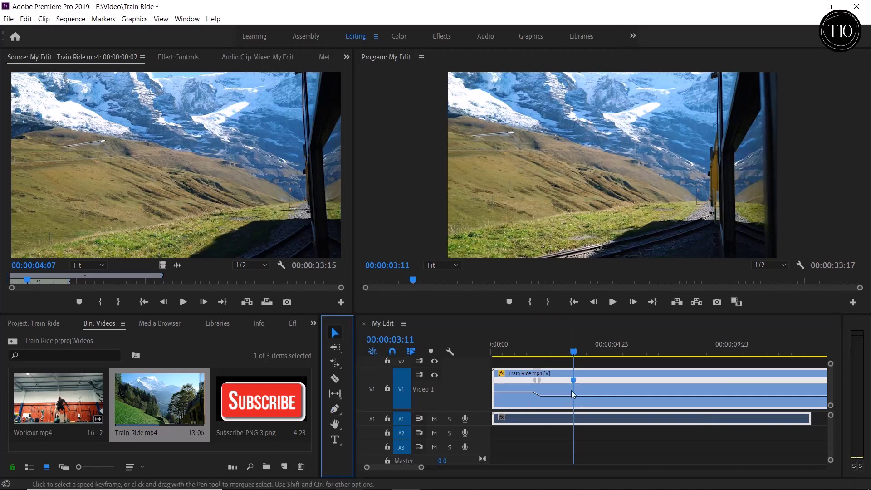
left_click_drag(587, 395, 587, 317)
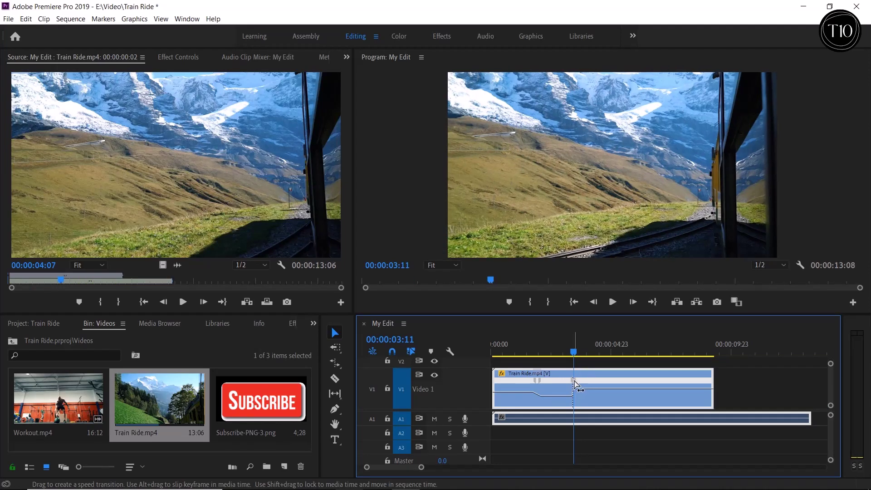
Split the second speed keyframe into a gradual transition, and play the slow-motion section from 00:00:00:20.
mouse_move(576, 384)
left_mouse_down()
mouse_move(599, 386)
mouse_move(574, 385)
mouse_move(589, 383)
left_mouse_up()
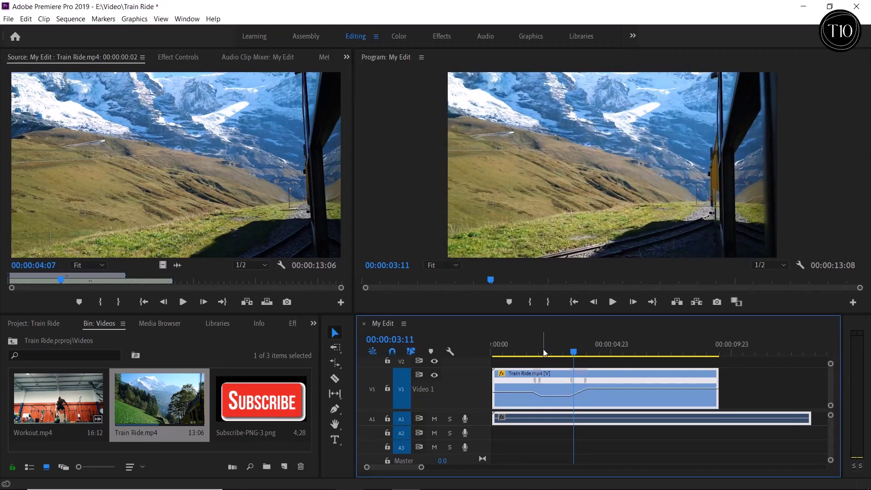
left_click(511, 355)
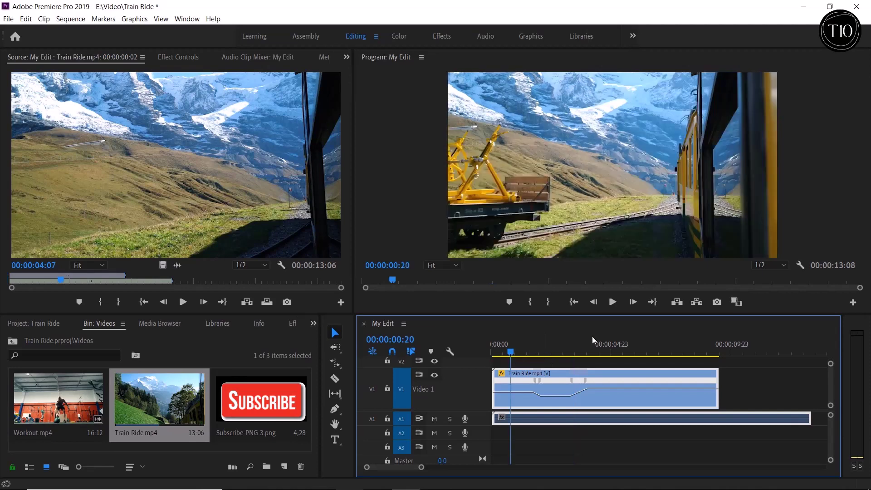
left_click(617, 303)
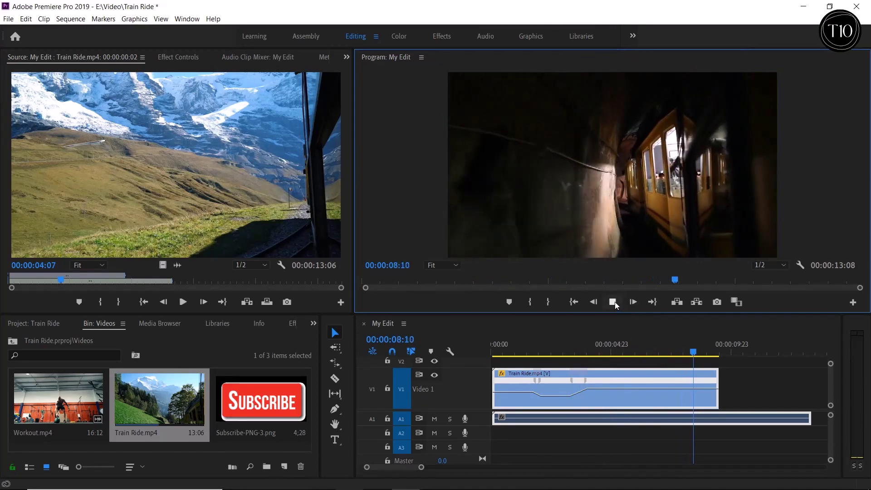
left_click(614, 302)
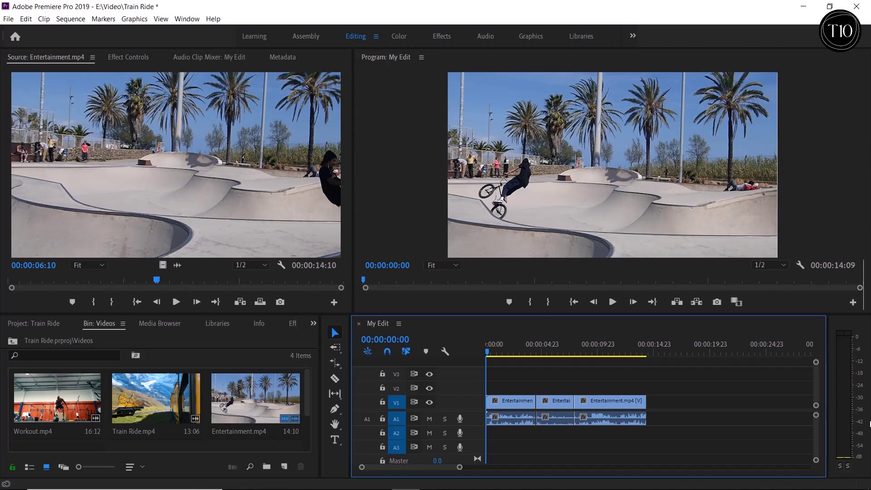
Play the Entertainment.mp4 sequence from the start to examine its sound on the audio level meters.
left_click(614, 303)
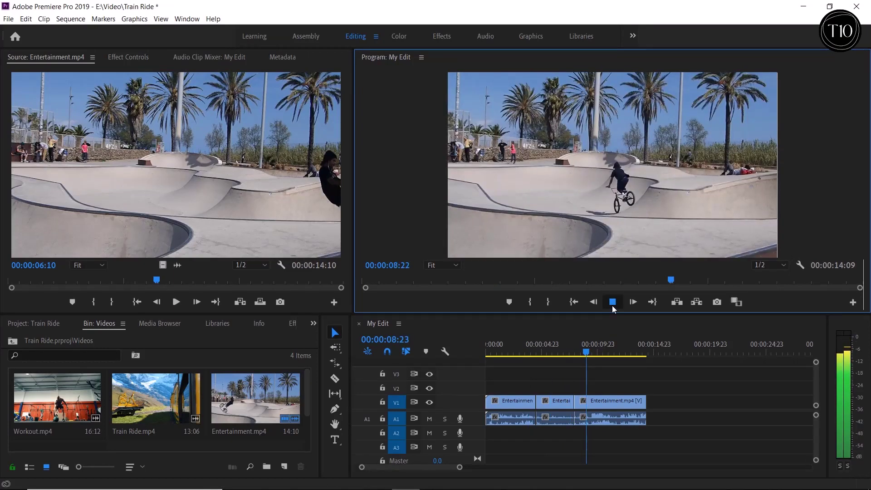
left_click(612, 306)
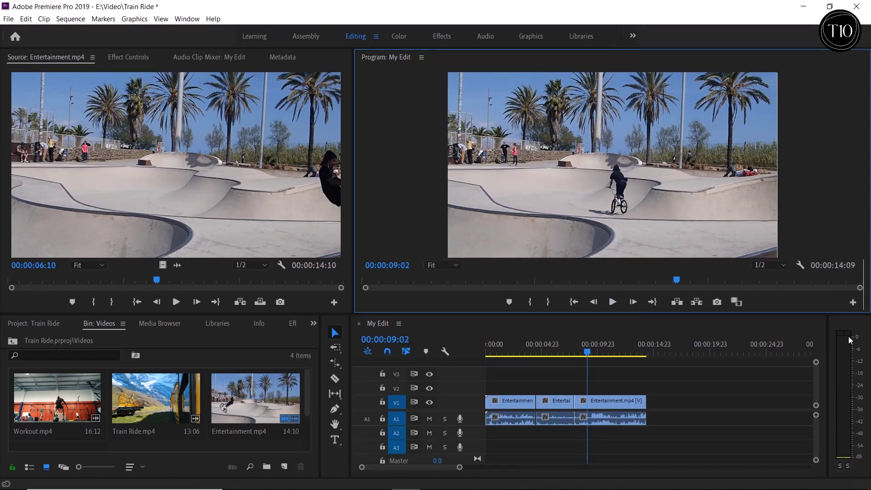
Try a volume level of -0.3 dB on the first Entertainment.mp4 clip in the effect controls, and reset the level.
left_click(524, 419)
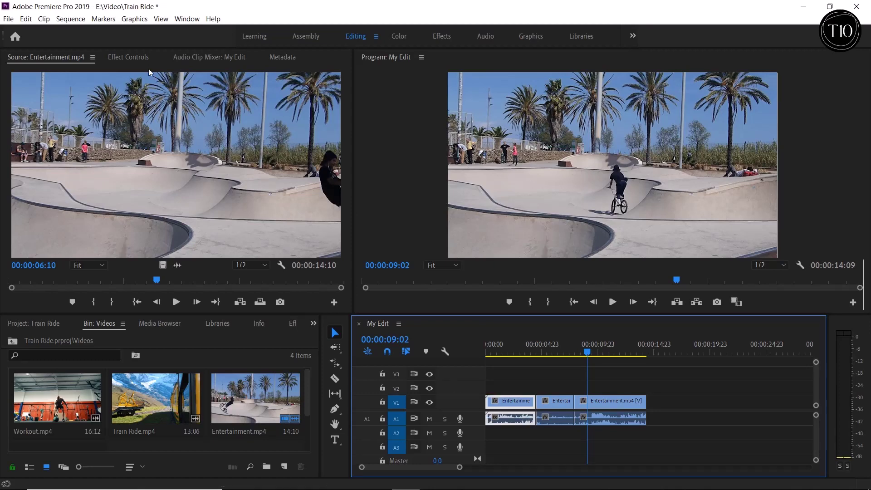
left_click(136, 57)
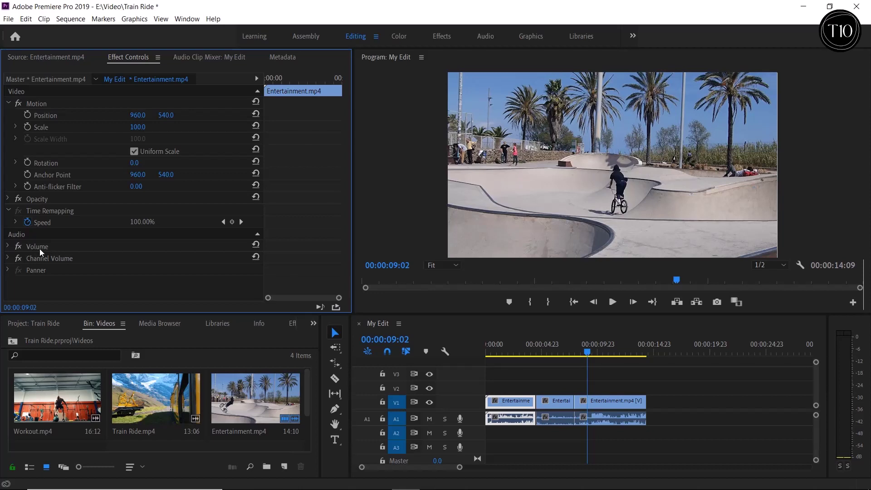
left_click(7, 246)
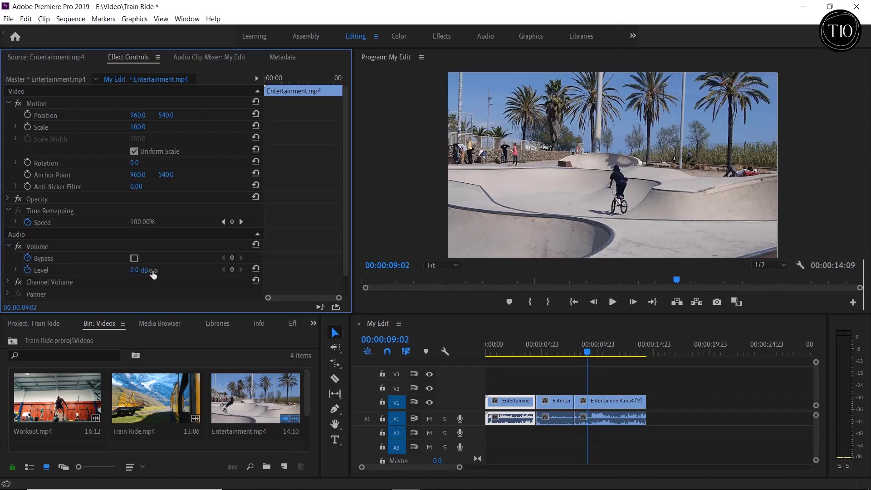
left_click_drag(155, 272, 178, 272)
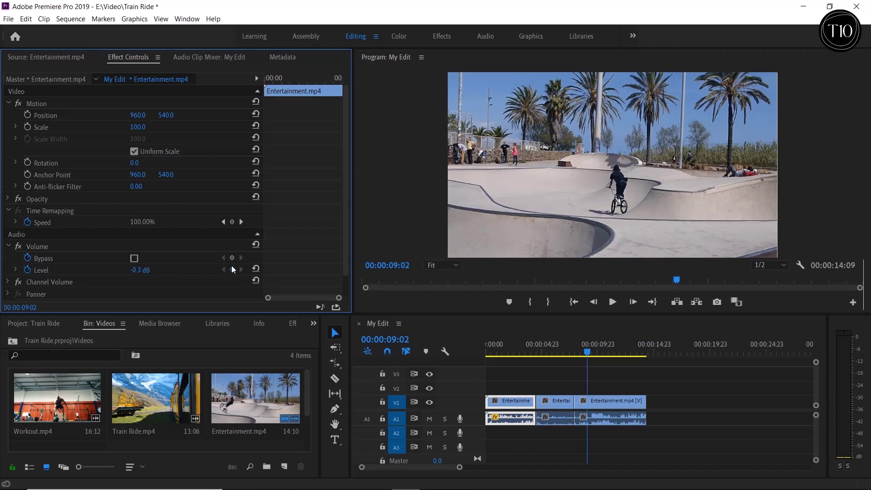
left_click(256, 269)
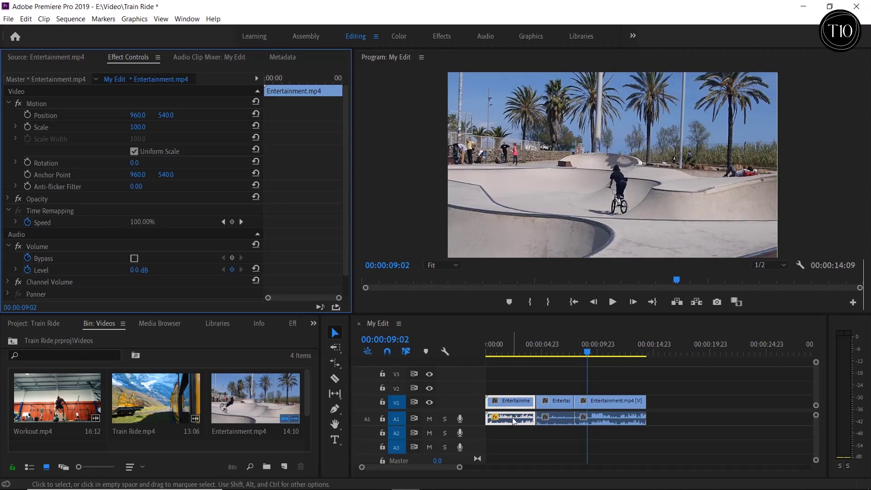
Increase the height of the Audio 1 track to enlarge its waveforms, and place the playhead at 00:00:01:14.
double_click(476, 419)
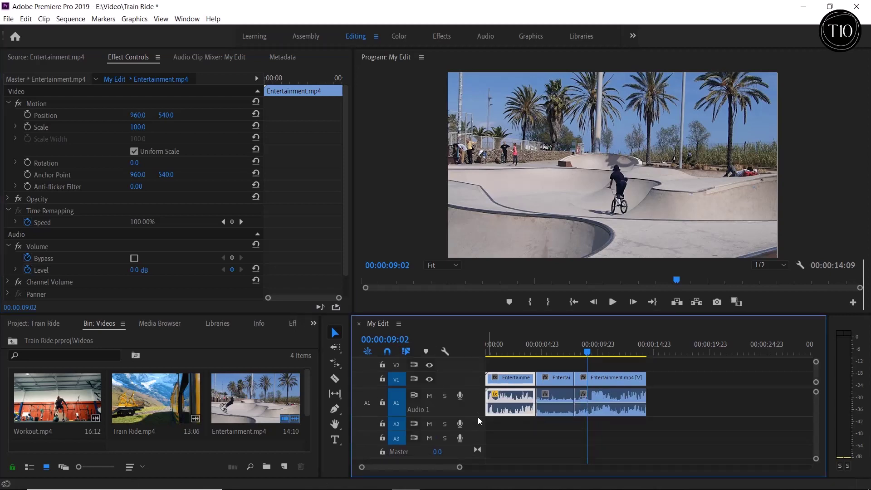
left_click_drag(479, 421, 479, 439)
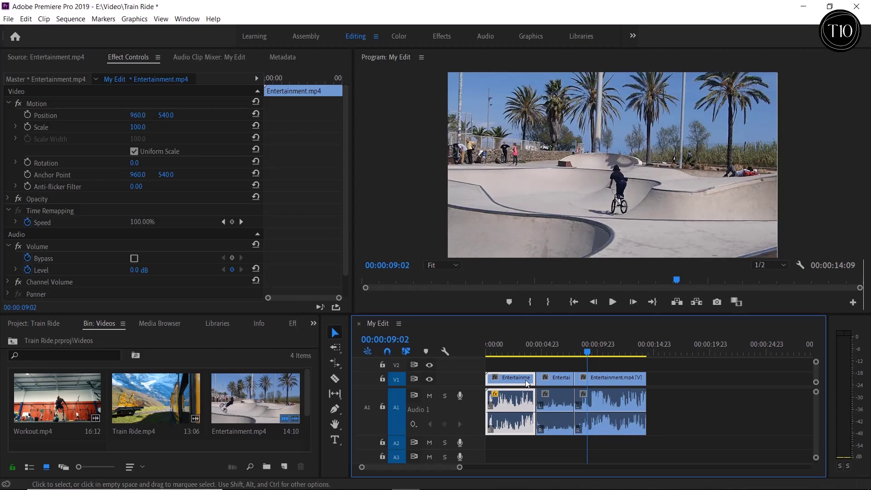
left_click(505, 352)
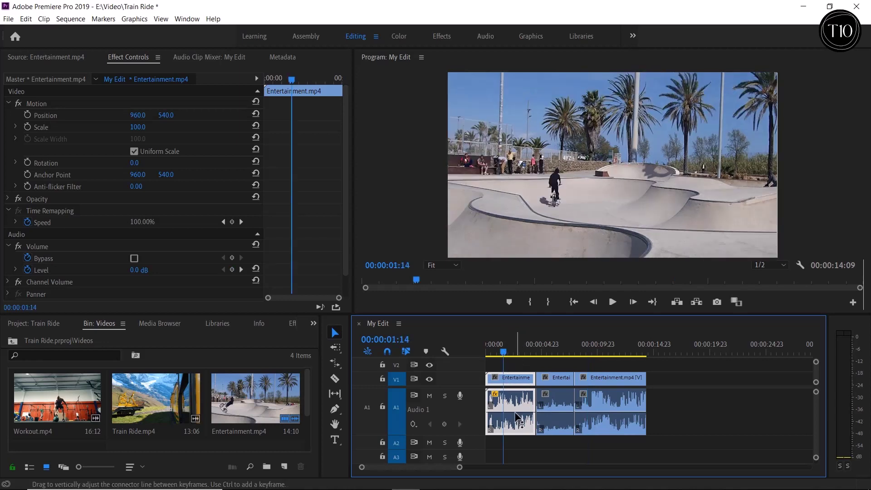
Try raising the first audio clip's volume line to 6.0 dB in the timeline, and undo the change.
mouse_move(518, 419)
left_mouse_down()
mouse_move(521, 427)
mouse_move(524, 404)
left_mouse_up()
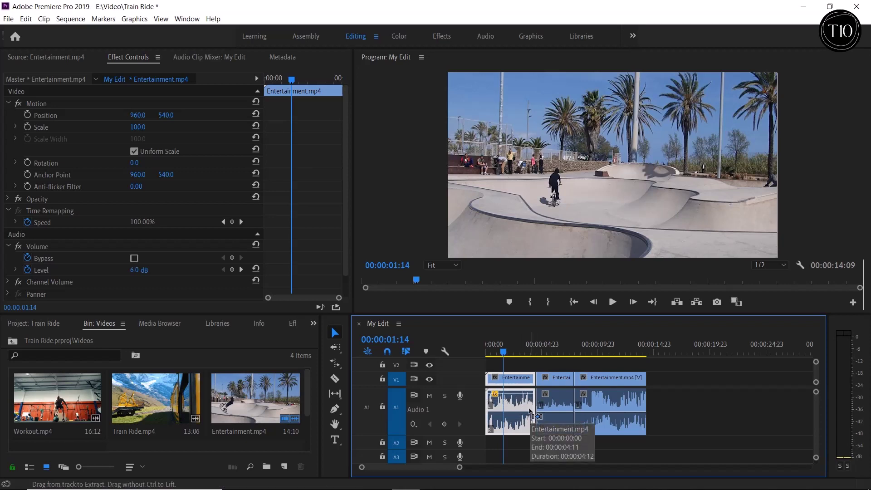
key("ctrl+z")
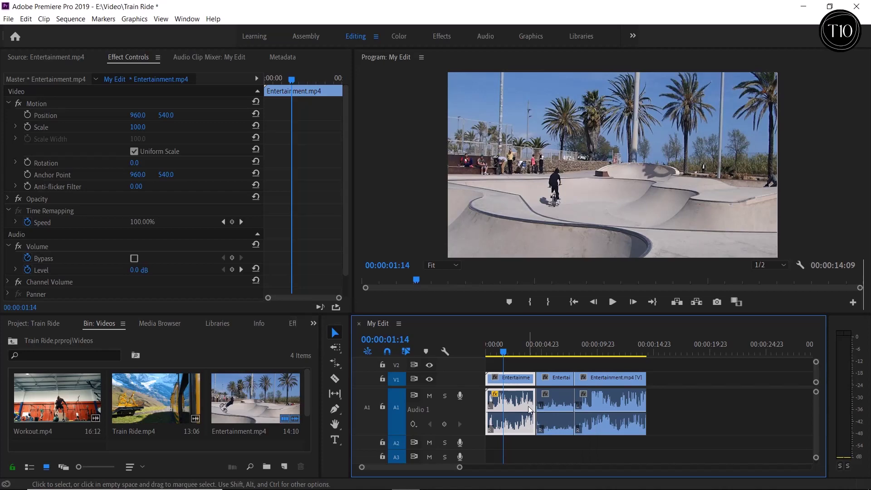
Normalize the maximum peak of the first Entertainment.mp4 clip's audio to 0 dB with Audio Gain.
right_click(529, 410)
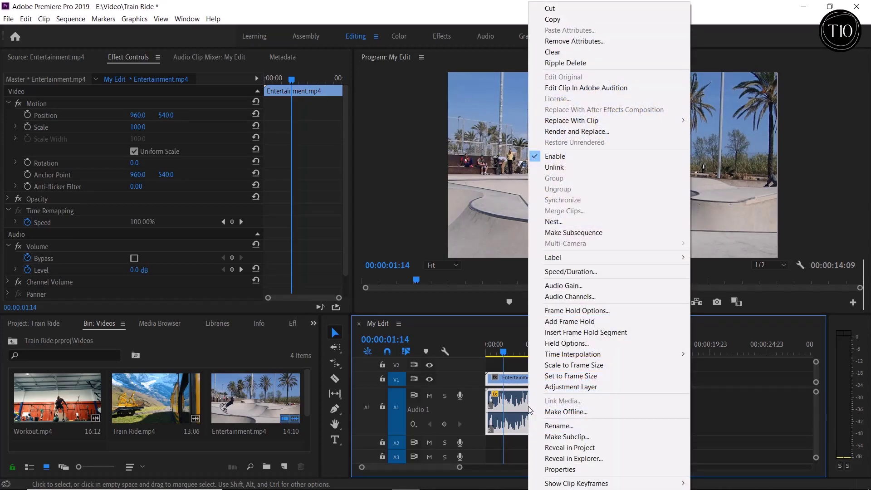
left_click(593, 288)
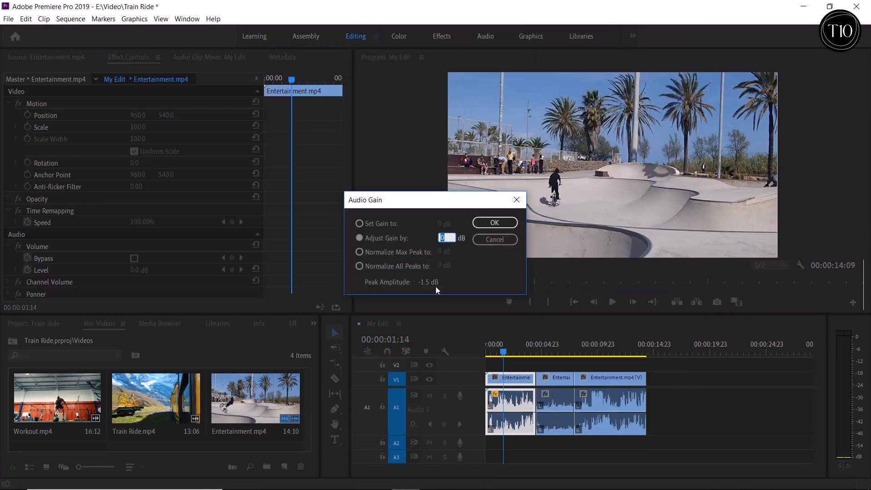
left_click(382, 222)
left_click(388, 236)
left_click(359, 253)
left_click(509, 225)
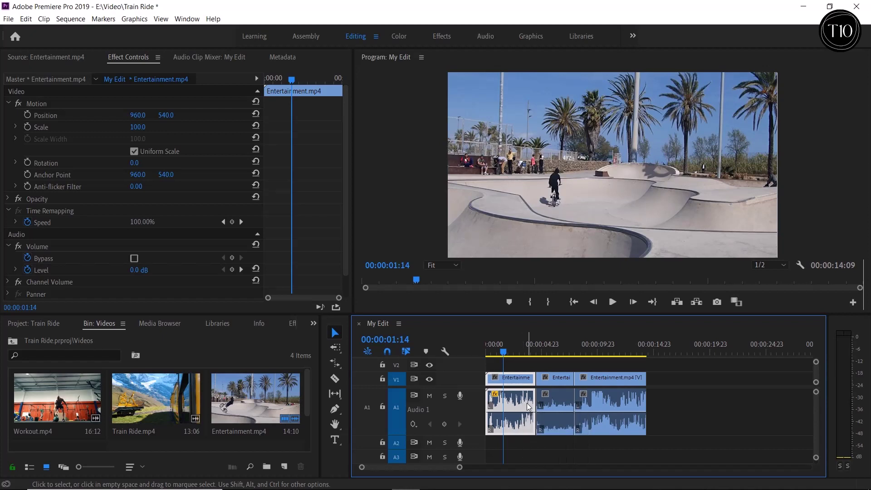
Place the No Copyright music file on track A2 from the sequence start and trim its end to match the video clips.
scroll(126, 418, "down", 2)
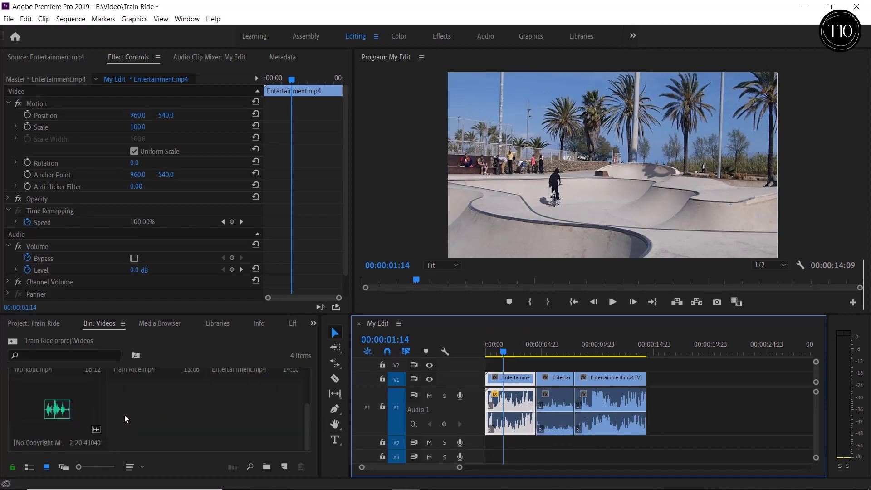
left_click_drag(67, 412, 492, 442)
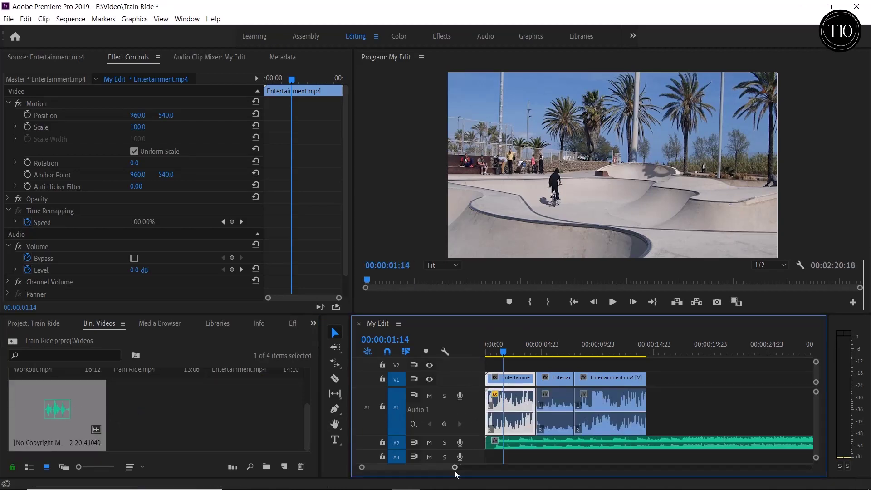
left_click_drag(459, 468, 640, 472)
left_click_drag(689, 443, 506, 442)
left_click_drag(614, 468, 379, 468)
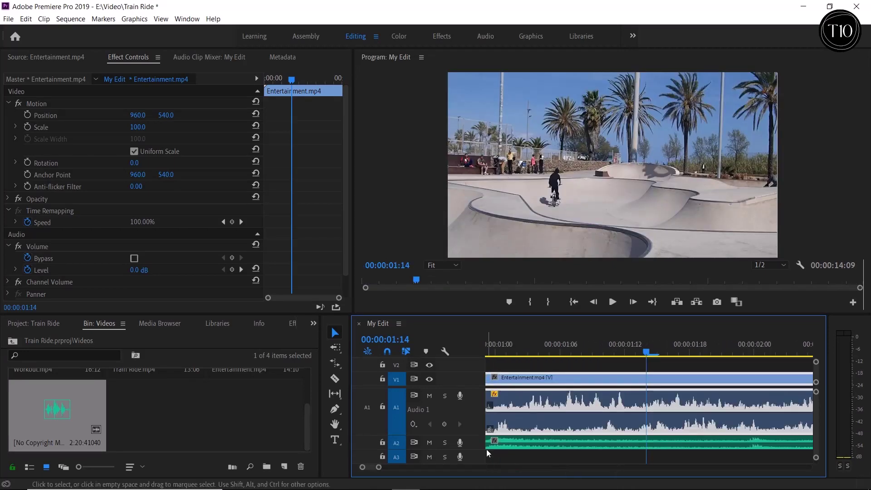
Increase the height of the Audio 2 track, select the music clip on it, and enlarge the timeline area.
left_click_drag(487, 449, 479, 455)
scroll(508, 452, "down", 3)
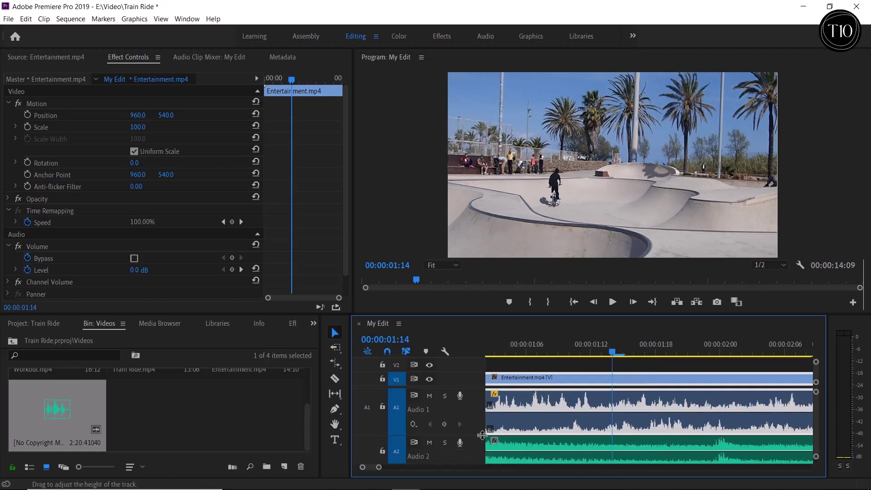
left_click(538, 445)
left_click_drag(535, 455, 536, 472)
scroll(529, 444, "down", 1)
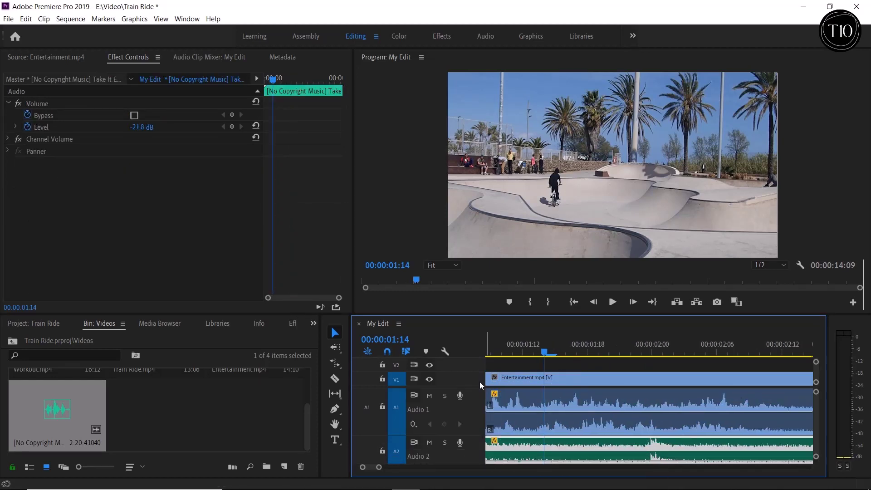
mouse_move(475, 310)
left_mouse_down()
mouse_move(475, 273)
mouse_move(476, 295)
left_mouse_up()
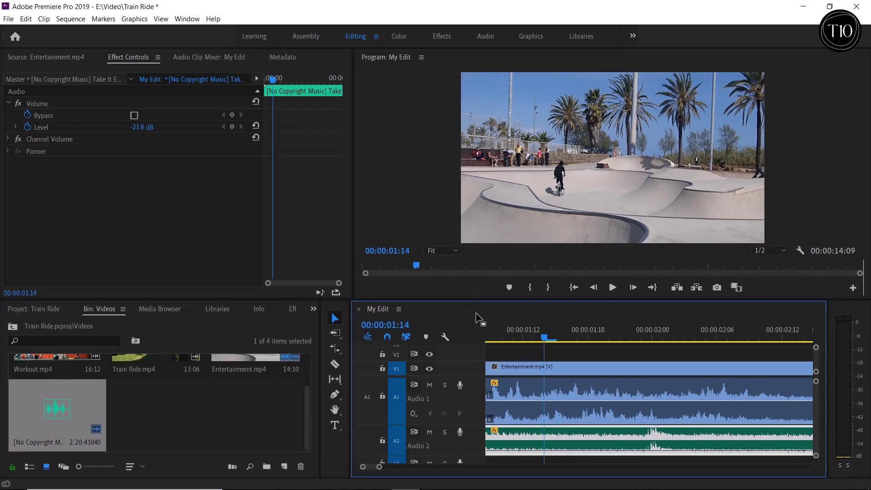
Add two volume keyframes to the music clip with the Pen tool, under the first video clip and near its end, and adjust their positions.
left_click(335, 396)
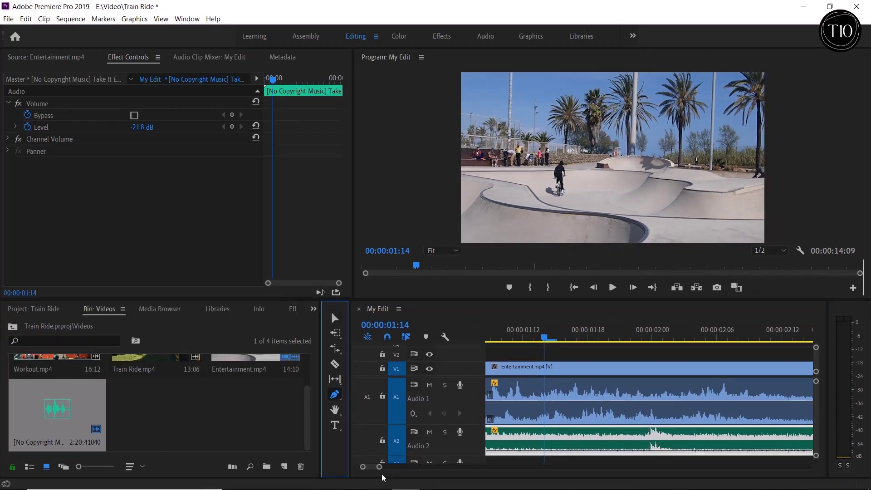
left_click_drag(379, 467, 381, 469)
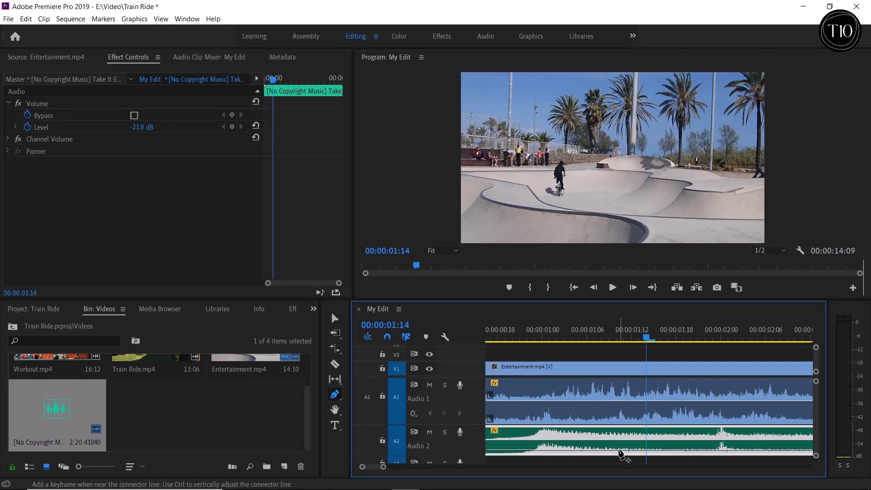
left_click(620, 451)
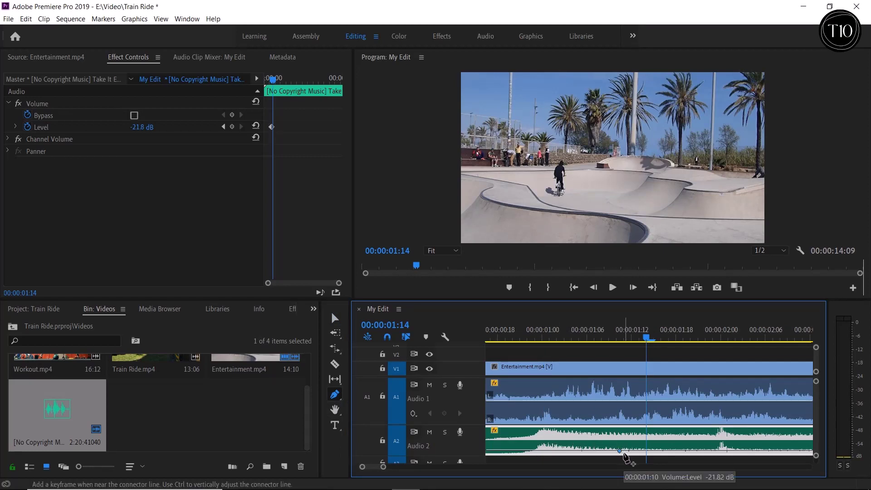
left_click_drag(384, 468, 440, 467)
left_click_drag(510, 451, 520, 451)
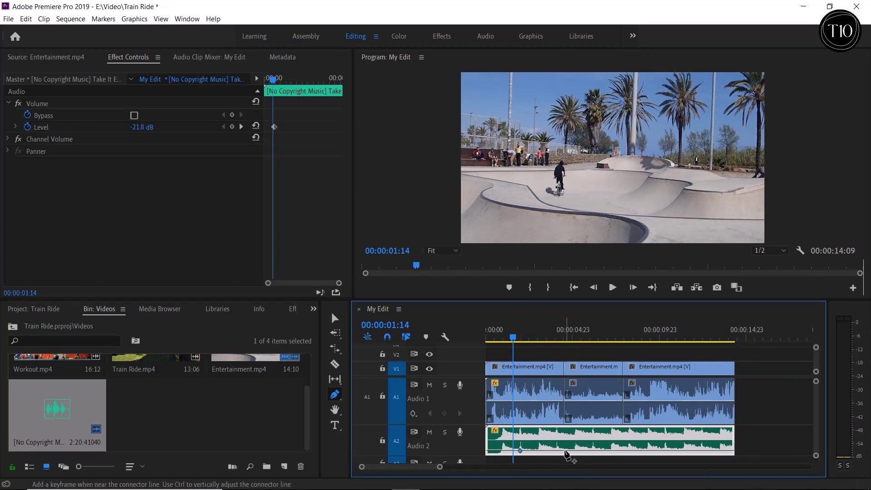
left_click(565, 451)
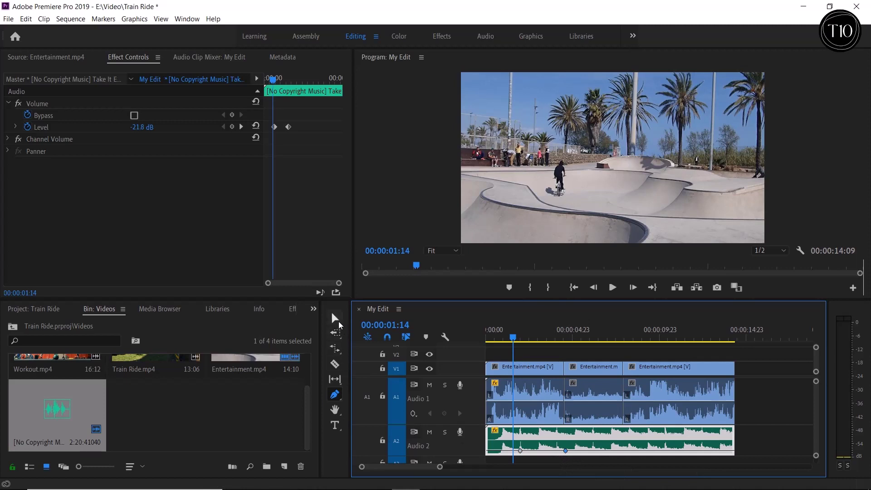
left_click(335, 318)
left_click_drag(566, 452, 566, 453)
Add a third volume keyframe to the music clip under the start of the third video clip and raise its level.
left_click(335, 394)
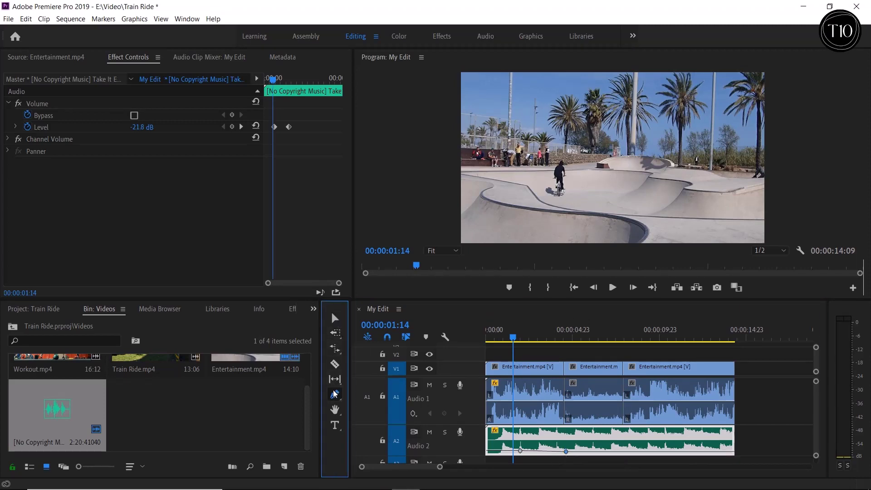
left_click(641, 451)
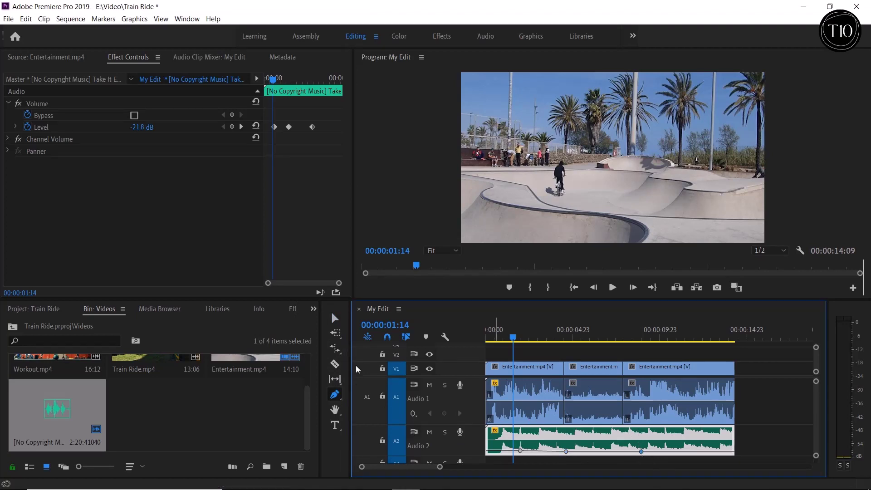
left_click(335, 318)
left_click_drag(642, 452, 642, 445)
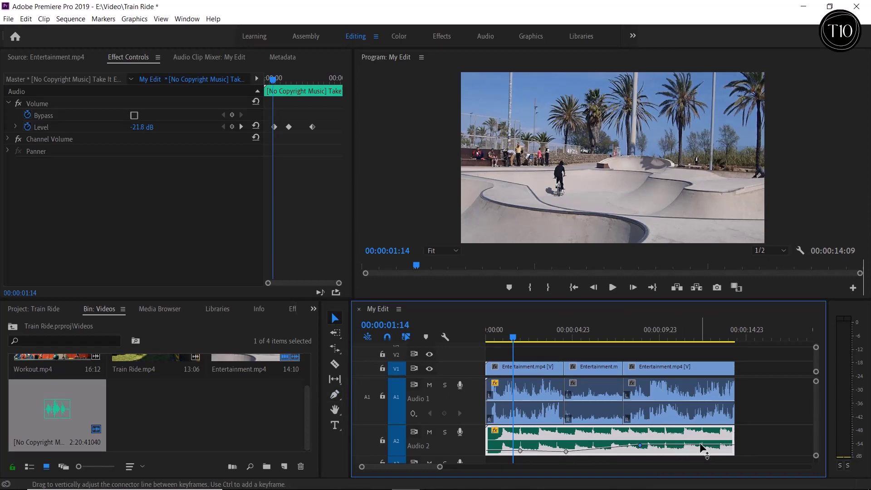
Add a fourth volume keyframe to the music clip under the middle of the third video clip and lower its level.
left_click(335, 395)
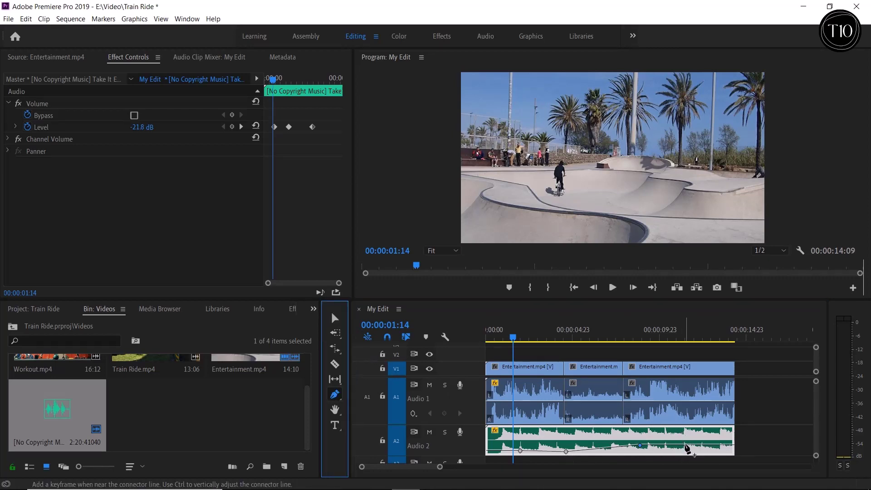
left_click(686, 445)
left_click(336, 319)
left_click_drag(685, 445, 689, 452)
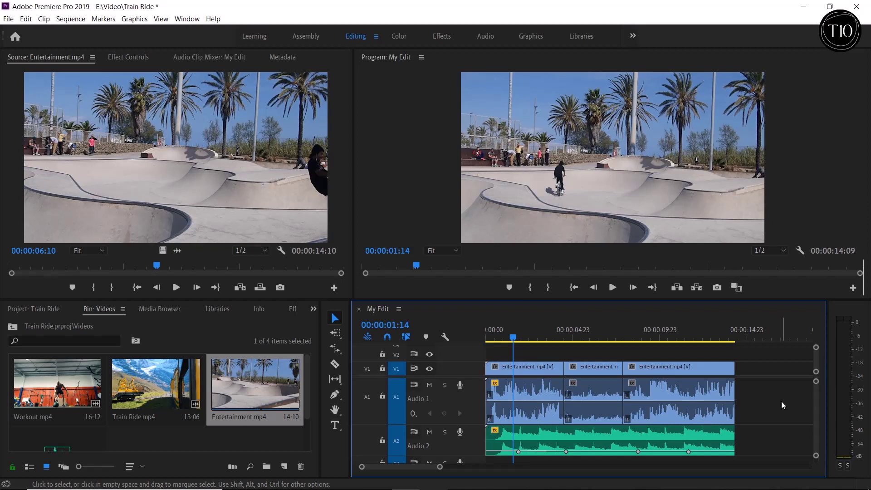
Open the media export settings for the My Edit sequence.
left_click(15, 19)
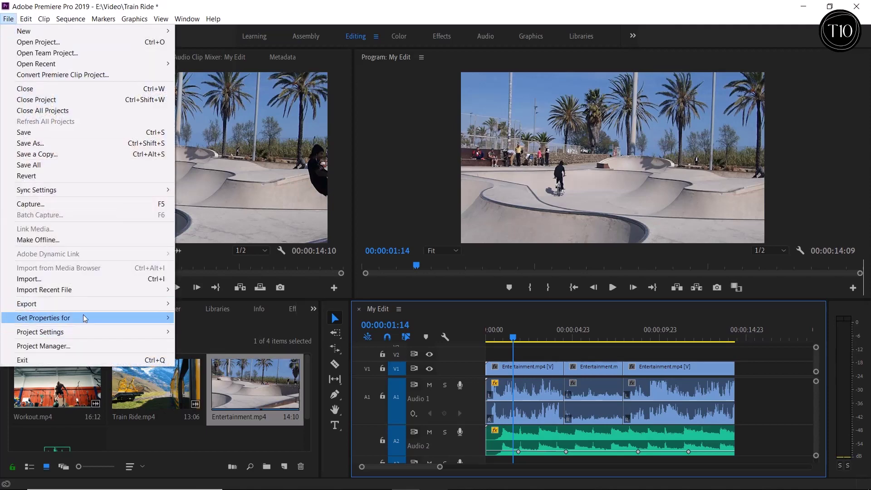
mouse_move(94, 304)
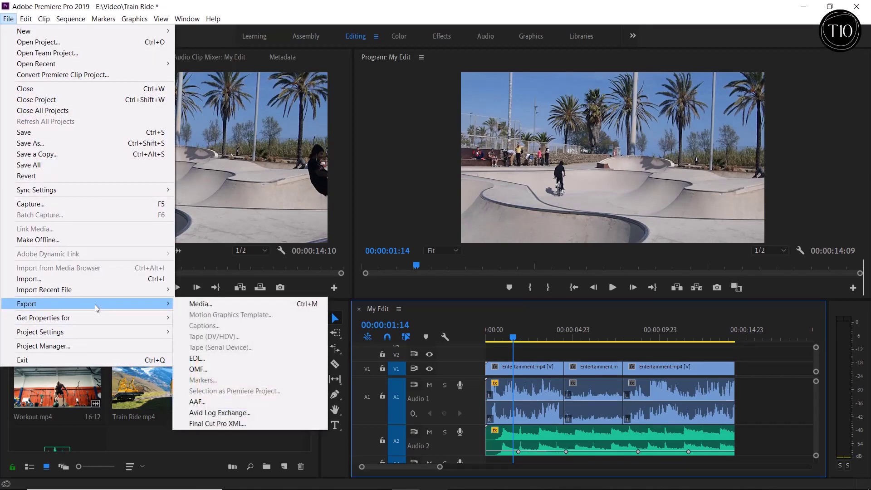
left_click(241, 303)
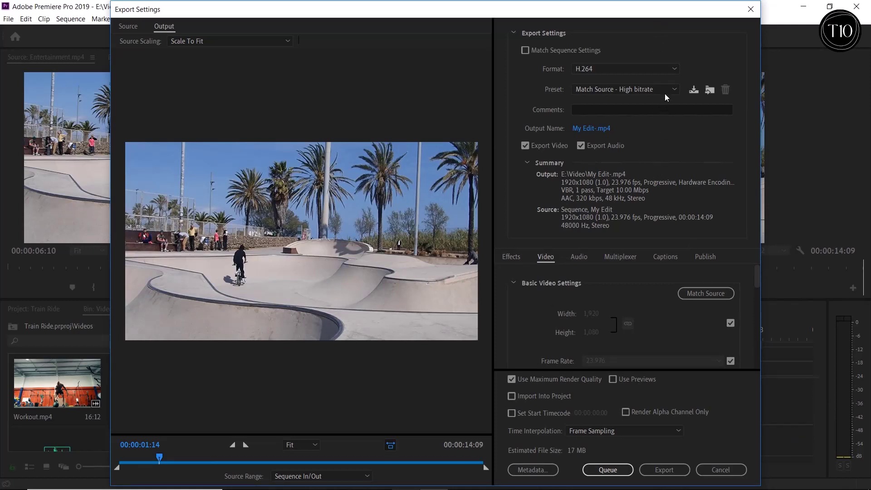
Review the available export formats and presets, and choose H.264 as the export format.
left_click(676, 69)
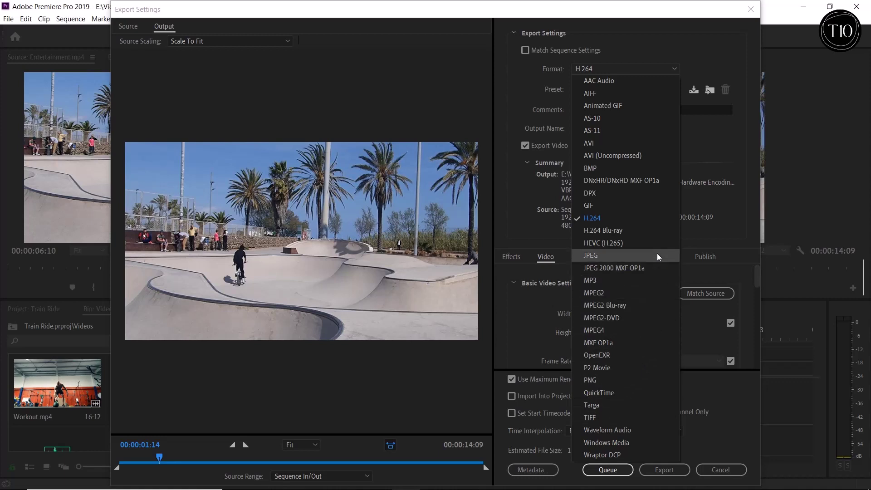
left_click(696, 139)
left_click(670, 89)
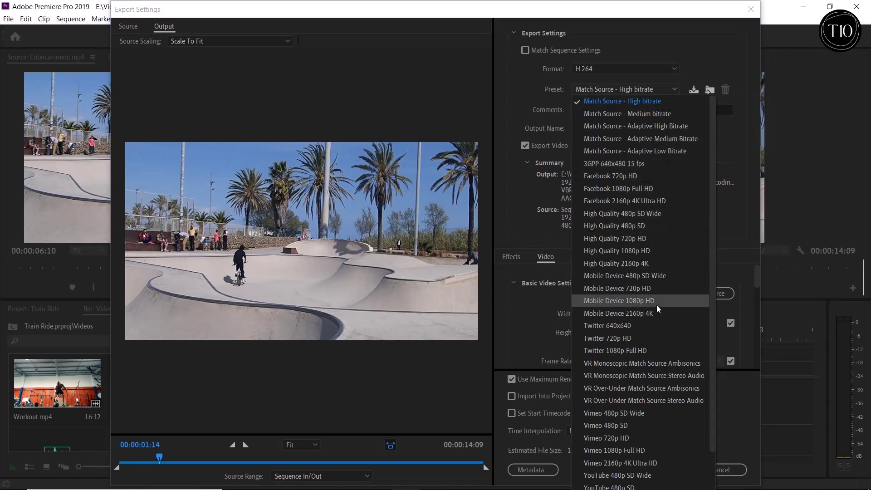
scroll(656, 332, "down", 1)
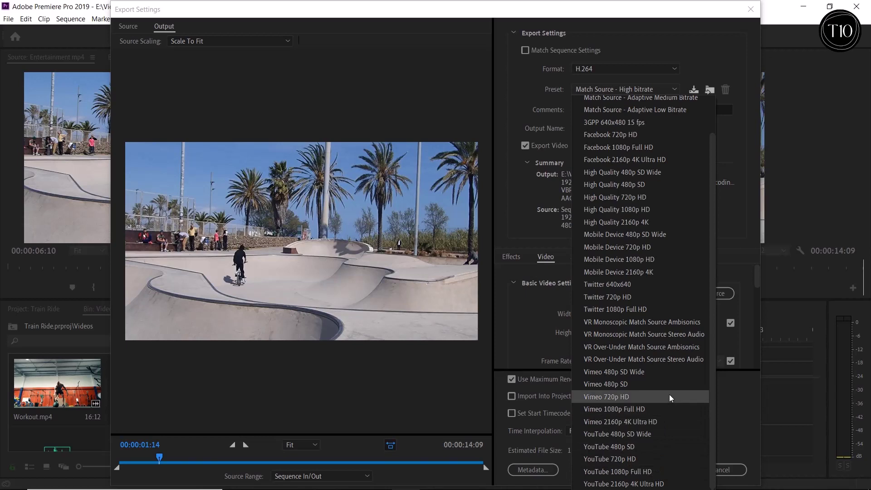
scroll(669, 394, "up", 1)
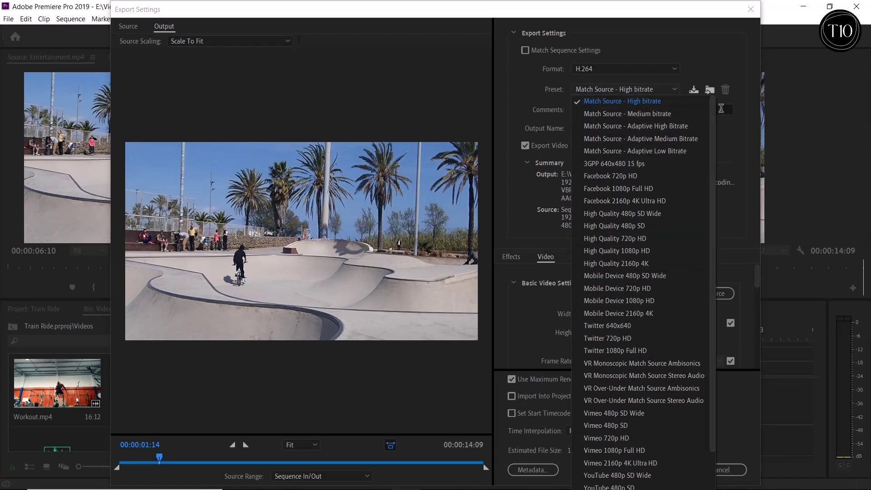
left_click(739, 103)
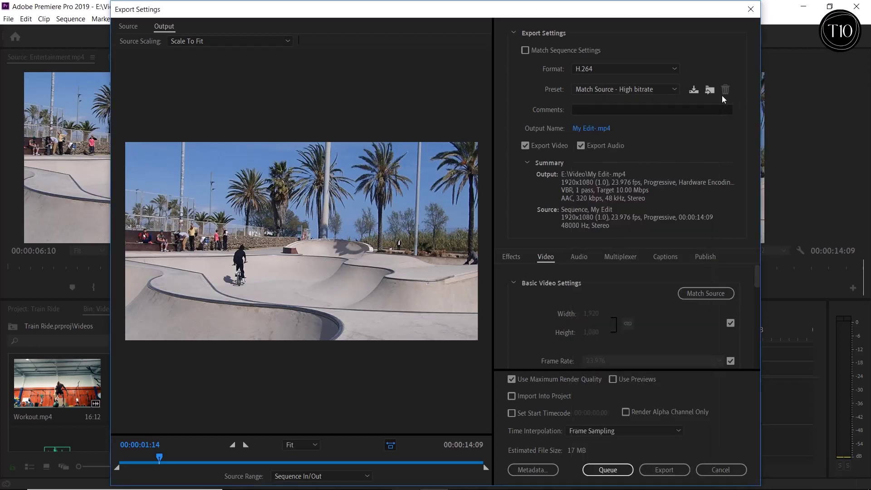
left_click(671, 68)
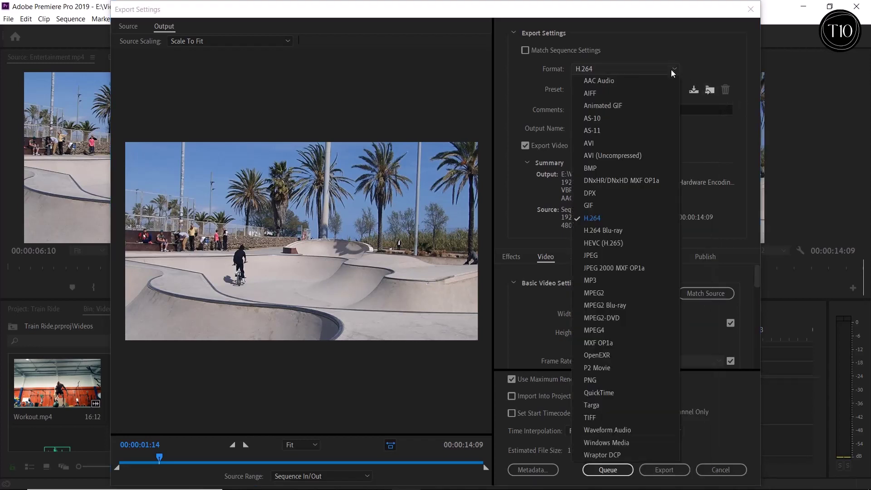
left_click(630, 214)
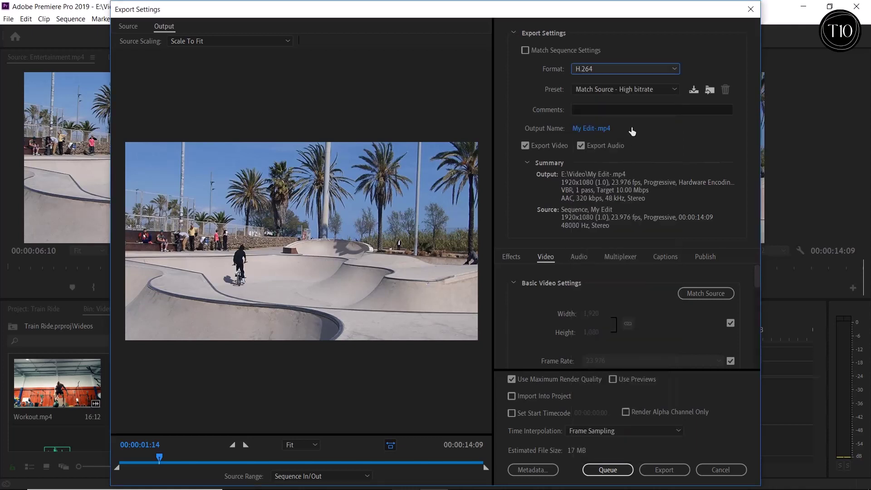
Name the output file My Video in the Video folder on drive E and export the sequence.
left_click(590, 129)
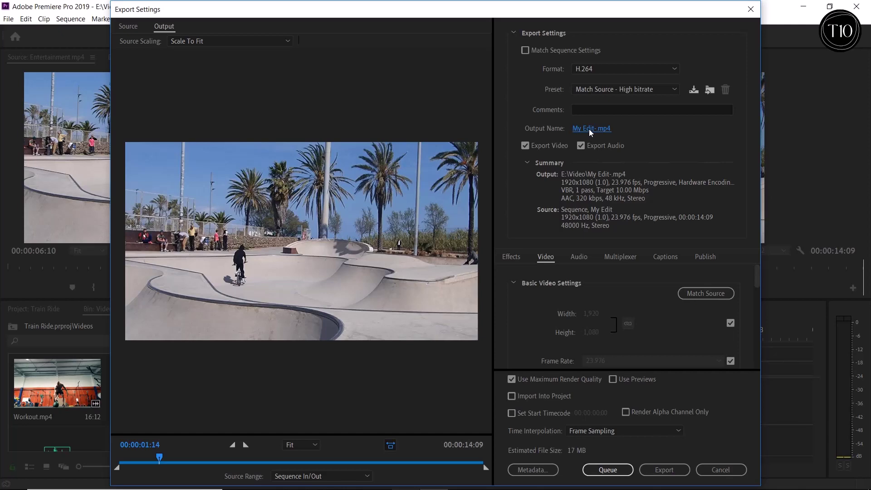
left_click(589, 129)
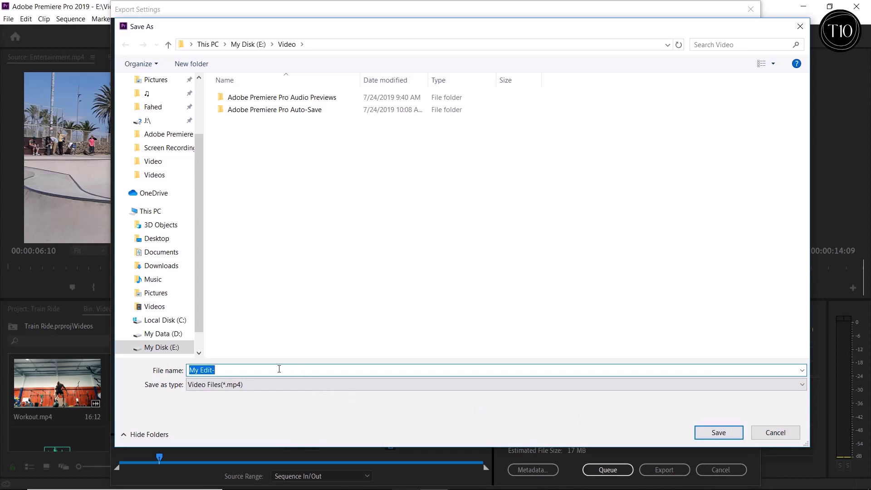
type("My Video")
left_click(709, 437)
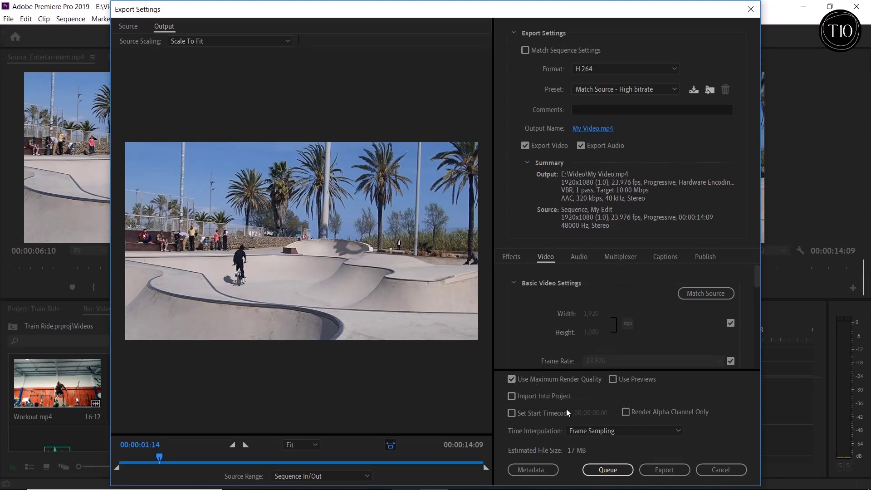
left_click(654, 473)
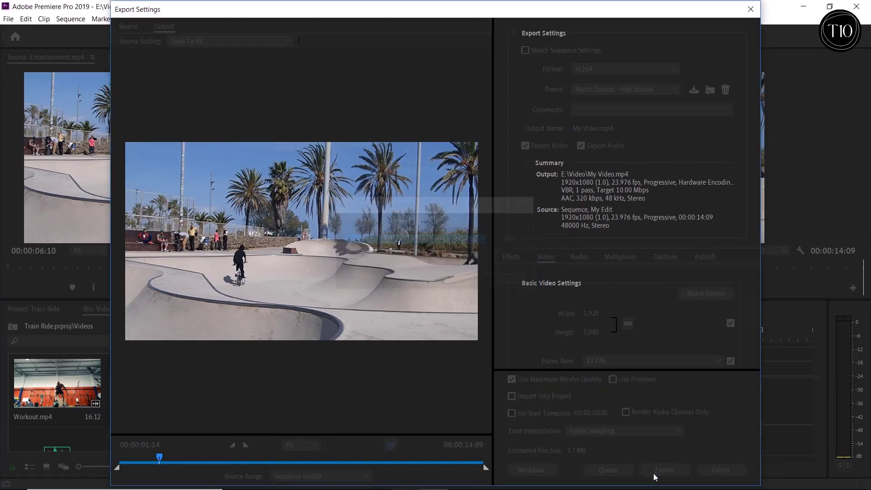